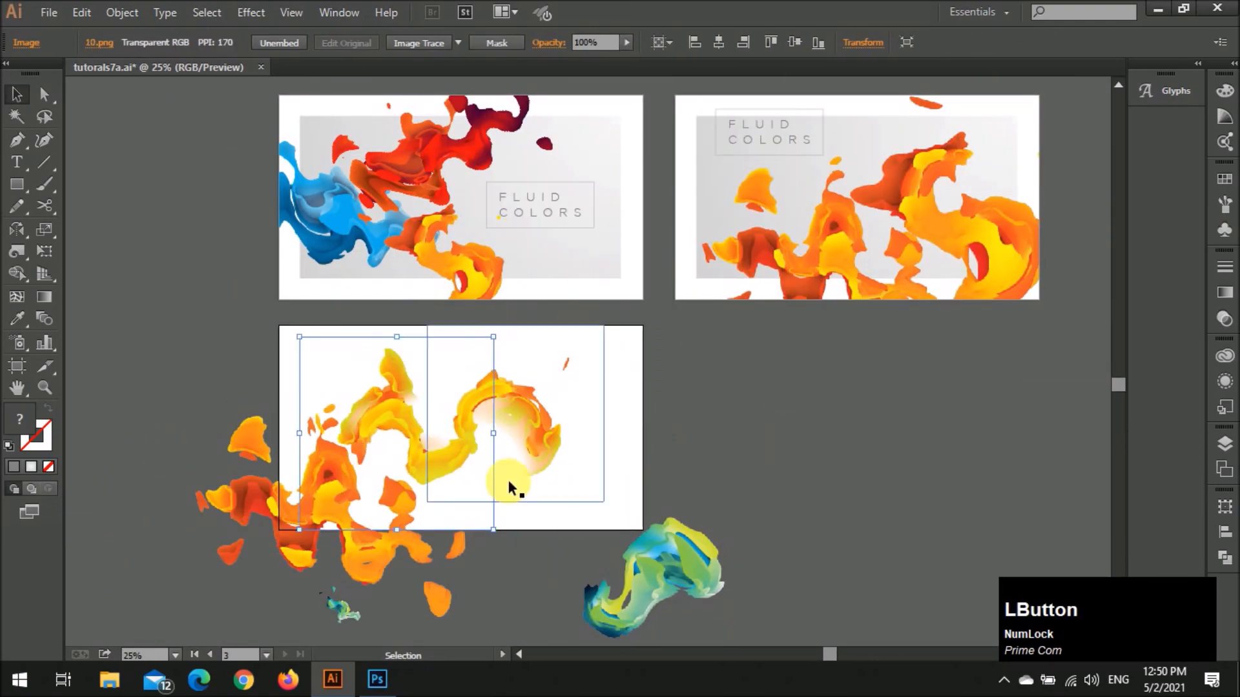
pyautogui.scroll(-1, 668, 440)
pyautogui.scroll(1, 668, 440)
pyautogui.click(783, 420)
pyautogui.moveTo(781, 418); pyautogui.dragTo(796, 438)
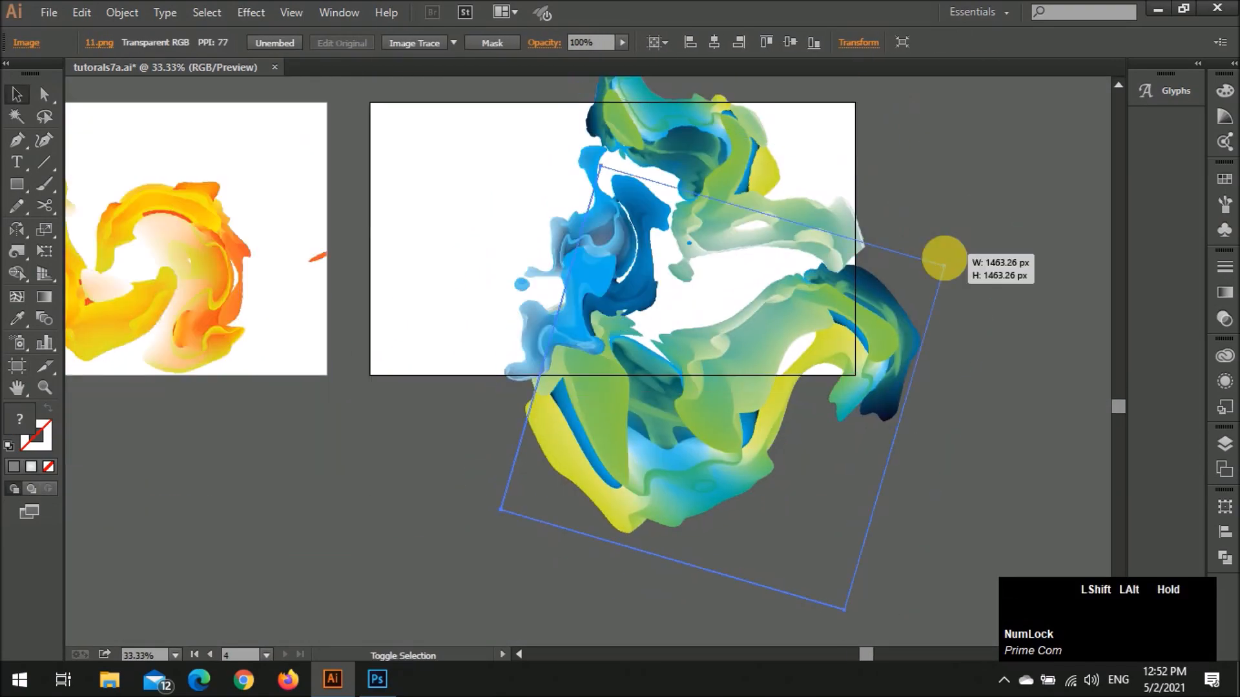
pyautogui.hotkey('ctrl', 'z')
pyautogui.keyDown('shift'); pyautogui.click(816, 220); pyautogui.keyUp('shift')
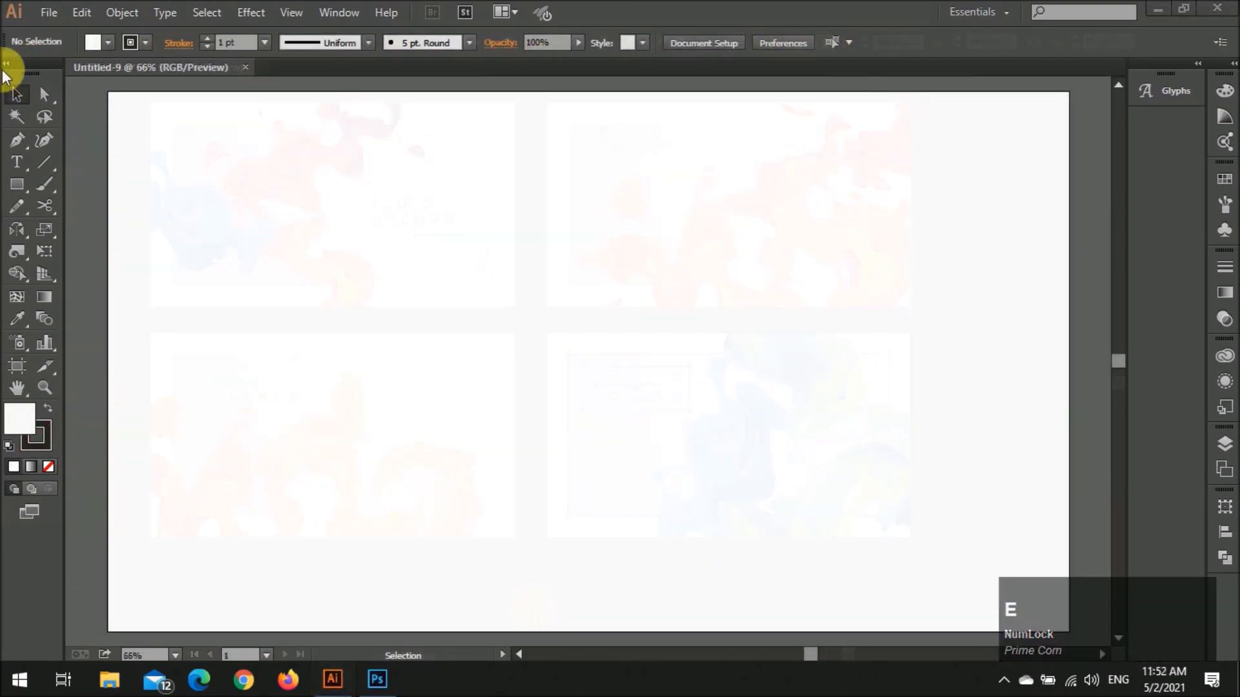
pyautogui.click(302, 208)
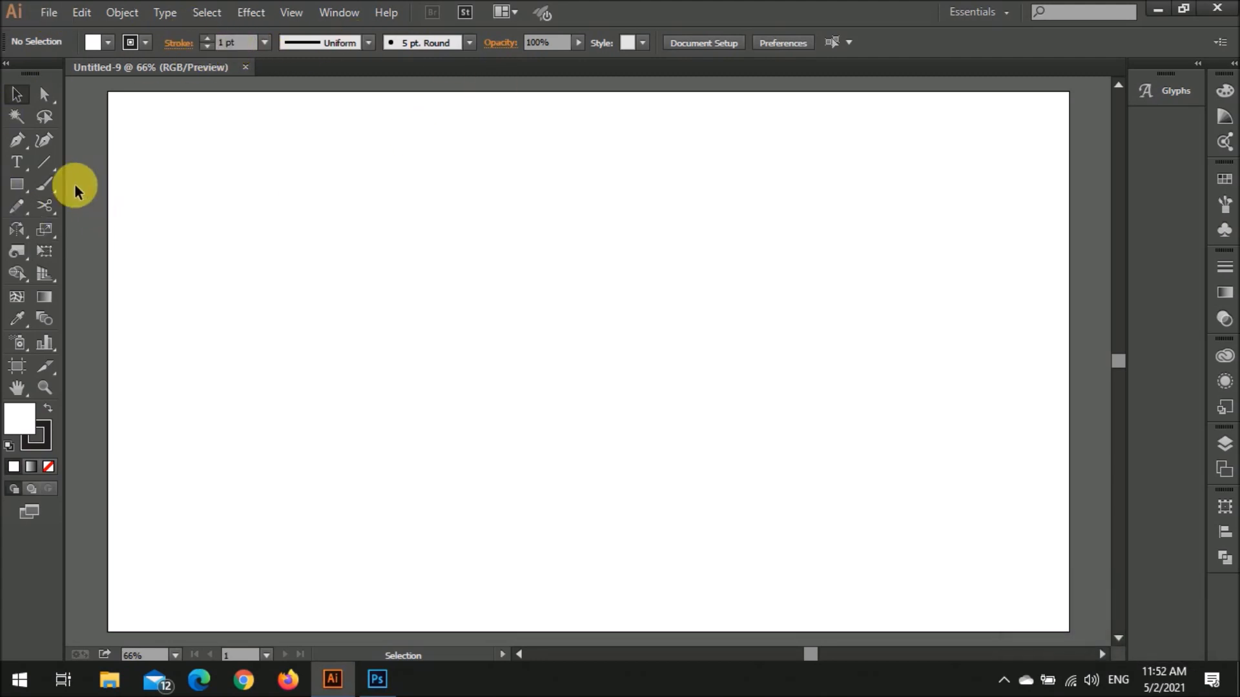
# Draw a large wavy closed outline with the Pencil tool in the upper-left part of the artboard
pyautogui.press('n')
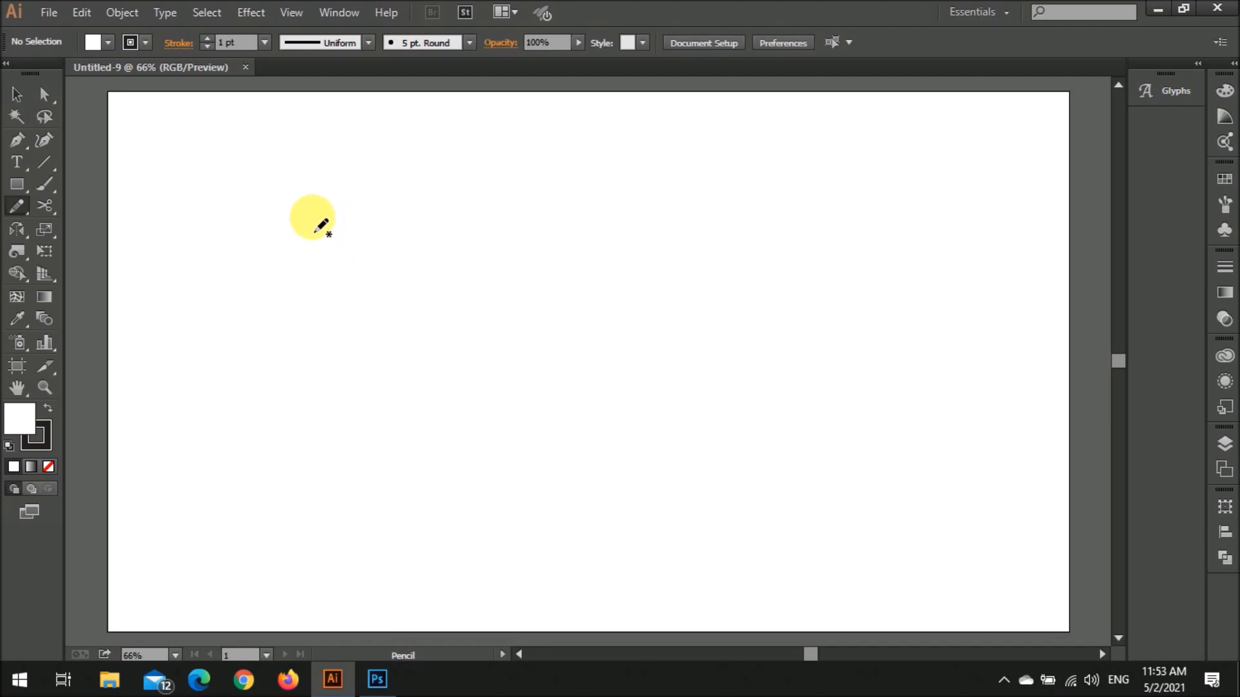
pyautogui.moveTo(264, 235)
pyautogui.mouseDown()
pyautogui.moveTo(319, 289)
pyautogui.moveTo(389, 279)
pyautogui.moveTo(498, 306)
pyautogui.moveTo(542, 270)
pyautogui.mouseUp()
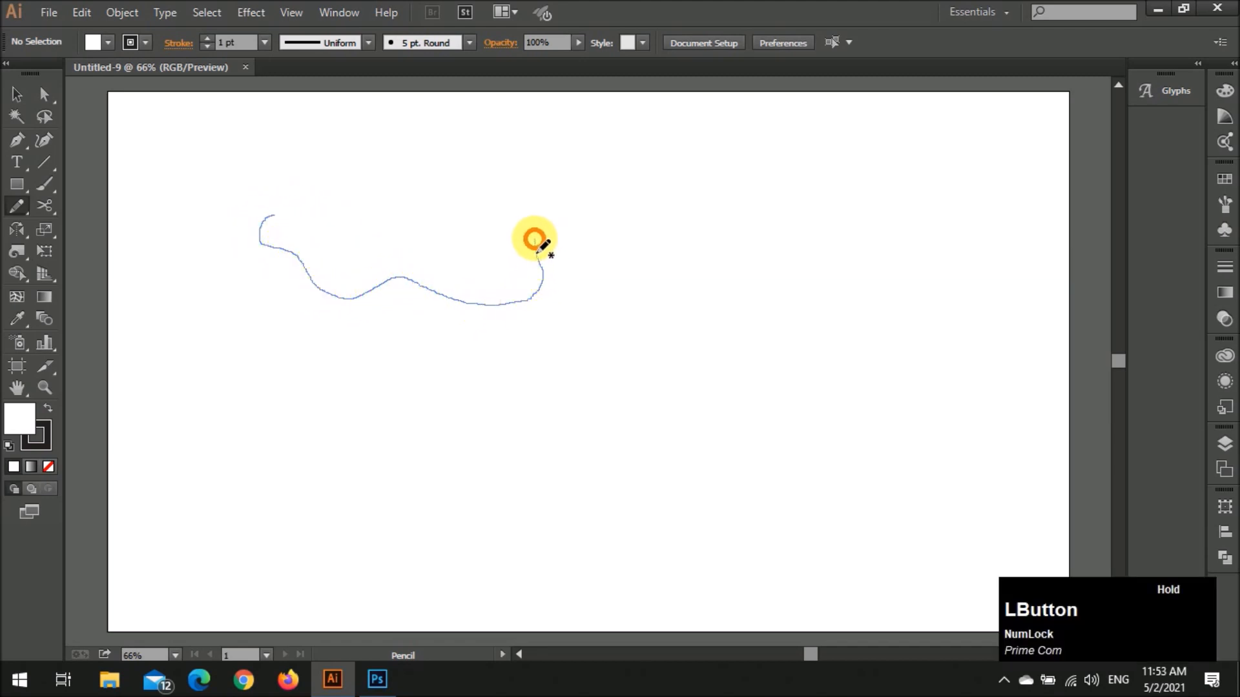
pyautogui.moveTo(521, 220)
pyautogui.mouseDown()
pyautogui.moveTo(454, 224)
pyautogui.moveTo(380, 184)
pyautogui.moveTo(265, 214)
pyautogui.mouseUp()
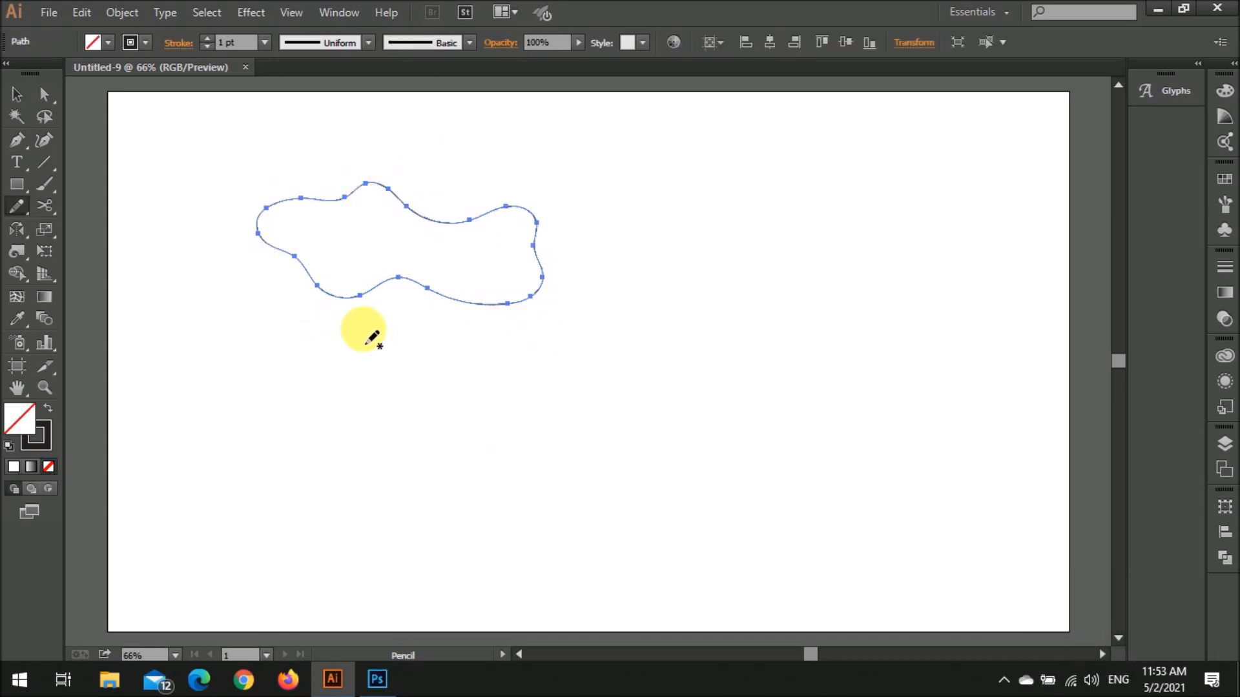
pyautogui.moveTo(352, 326); pyautogui.dragTo(385, 319)
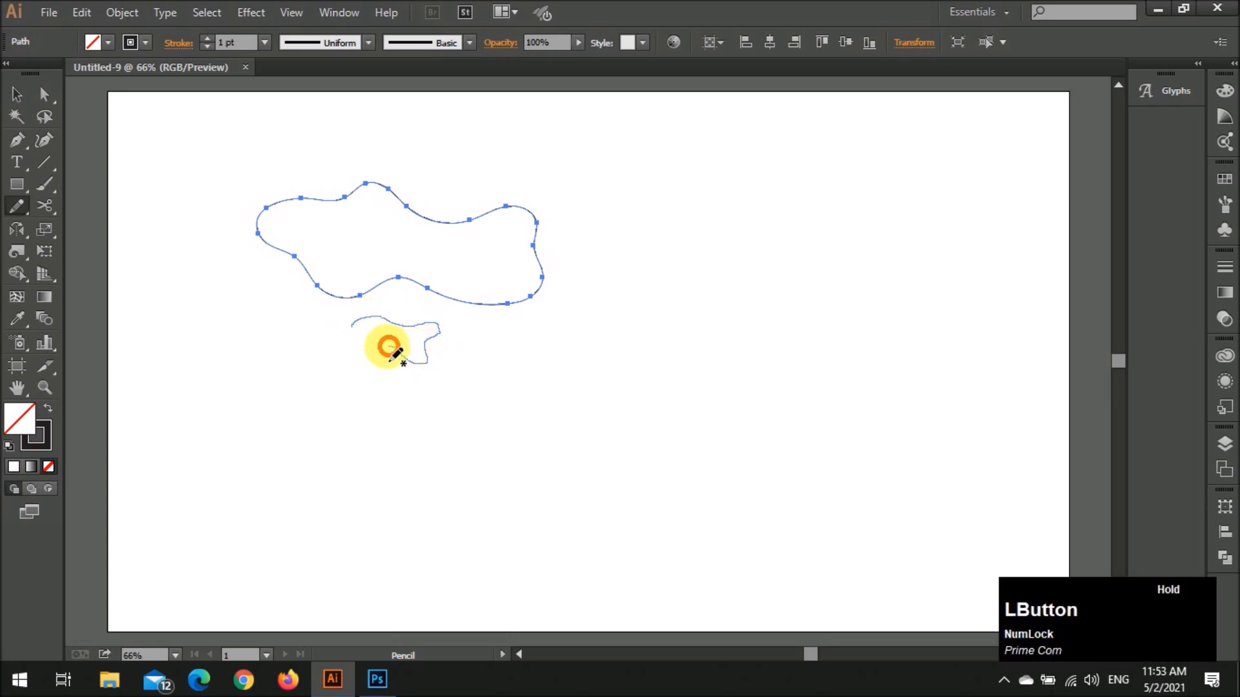
pyautogui.moveTo(348, 352); pyautogui.dragTo(352, 330)
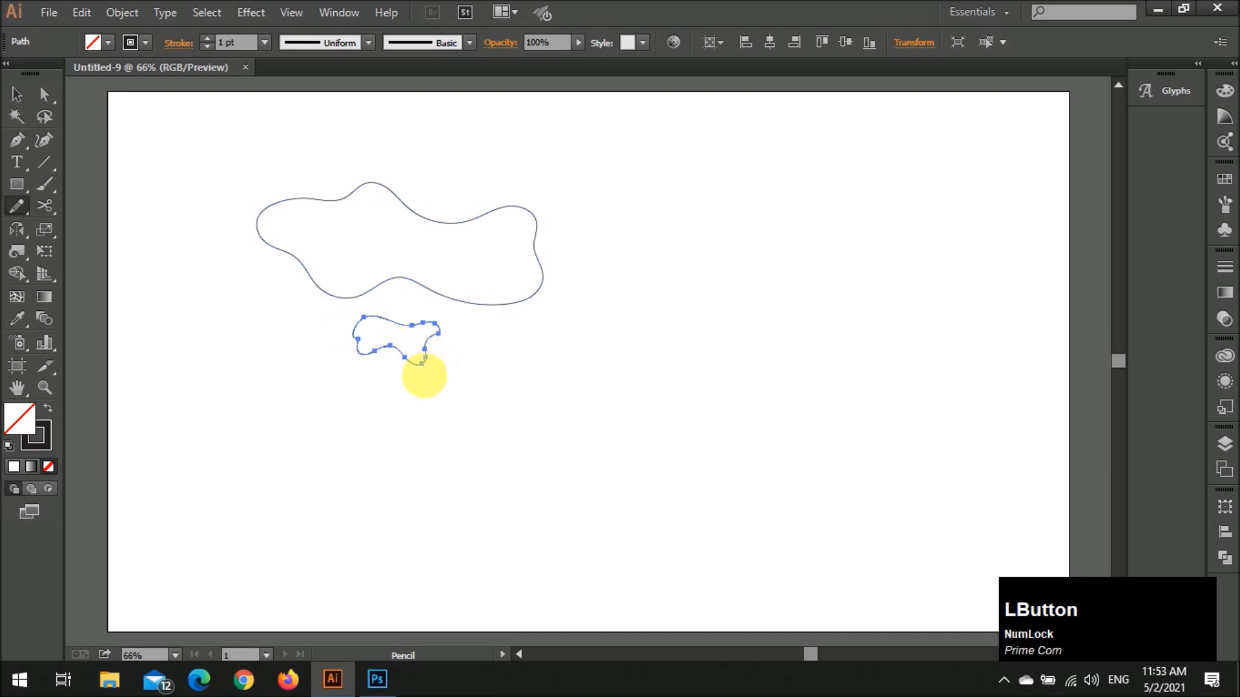
pyautogui.hotkey('ctrl', 'z')
pyautogui.scroll(1, 321, 351)
pyautogui.scroll(-1, 321, 350)
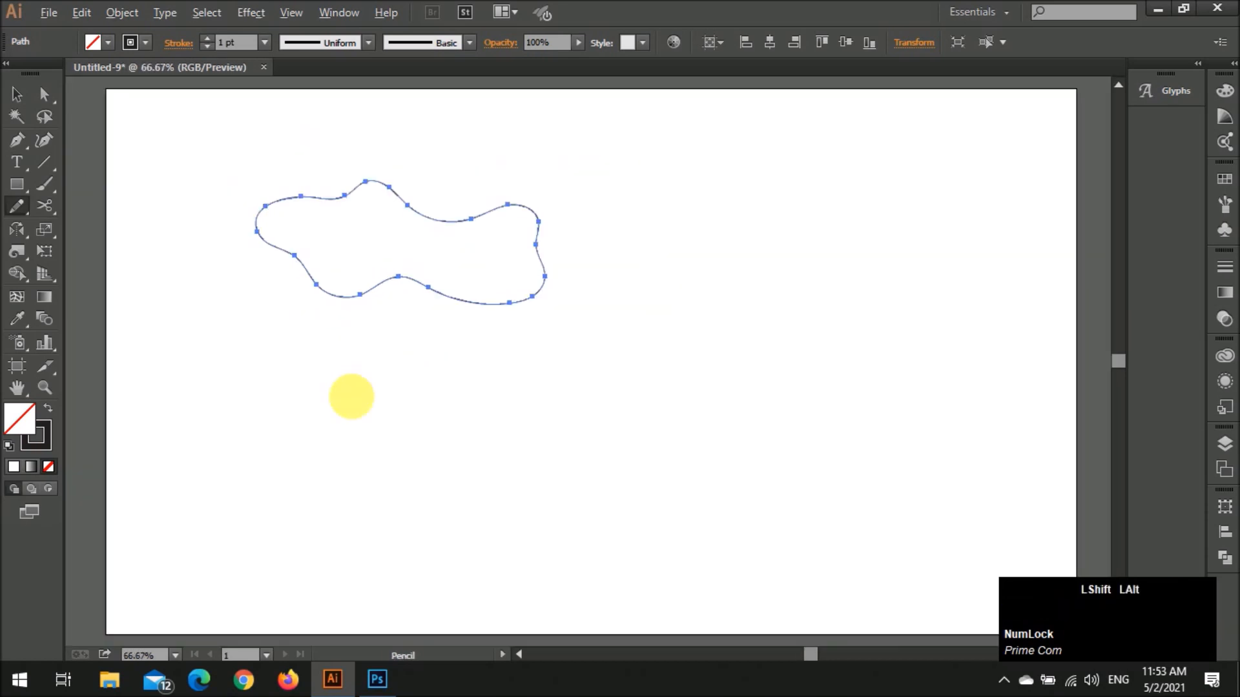
# Draw a small wavy closed shape with the Pencil tool and place it just beneath the large wavy outline
pyautogui.moveTo(494, 381)
pyautogui.mouseDown()
pyautogui.moveTo(458, 360)
pyautogui.moveTo(316, 409)
pyautogui.moveTo(273, 465)
pyautogui.moveTo(436, 555)
pyautogui.moveTo(575, 483)
pyautogui.moveTo(766, 462)
pyautogui.moveTo(756, 402)
pyautogui.moveTo(645, 418)
pyautogui.moveTo(574, 379)
pyautogui.moveTo(496, 383)
pyautogui.mouseUp()
pyautogui.press('v')
pyautogui.click(705, 413)
pyautogui.click(772, 448)
pyautogui.moveTo(773, 452); pyautogui.dragTo(425, 308)
pyautogui.click(370, 403)
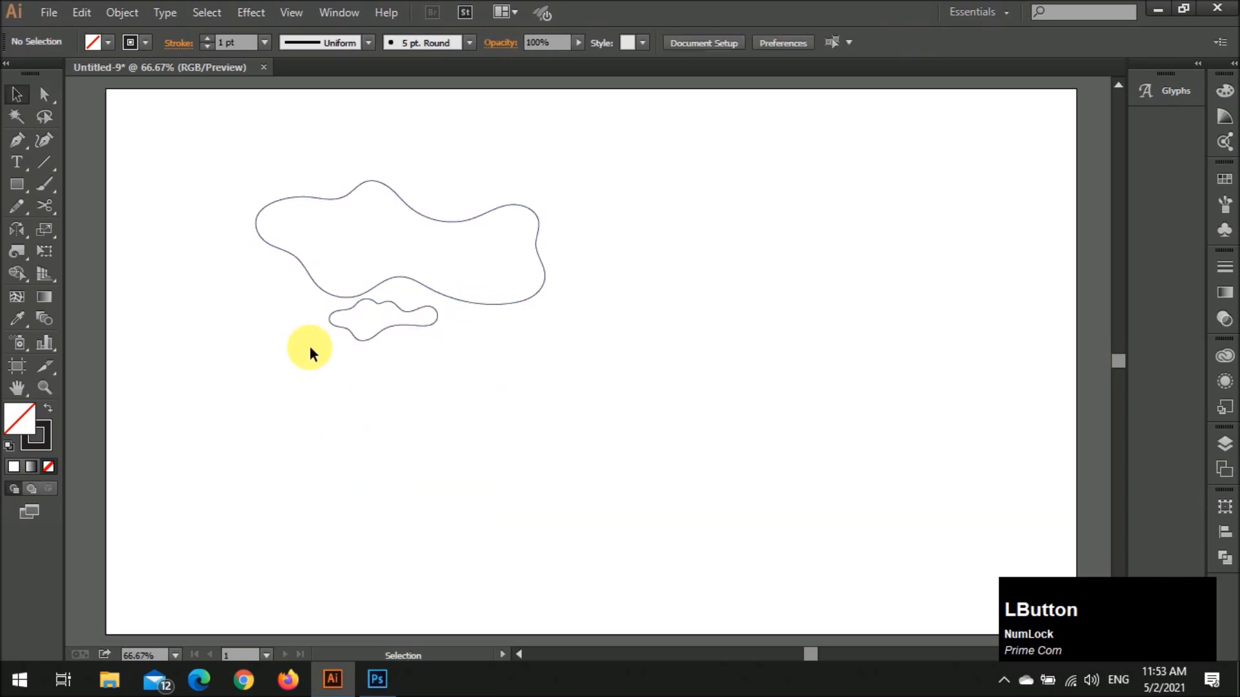
pyautogui.press('n')
pyautogui.moveTo(583, 446)
pyautogui.mouseDown()
pyautogui.moveTo(540, 436)
pyautogui.moveTo(819, 337)
pyautogui.moveTo(720, 528)
pyautogui.moveTo(635, 502)
pyautogui.moveTo(568, 502)
pyautogui.moveTo(551, 492)
pyautogui.moveTo(571, 450)
pyautogui.mouseUp()
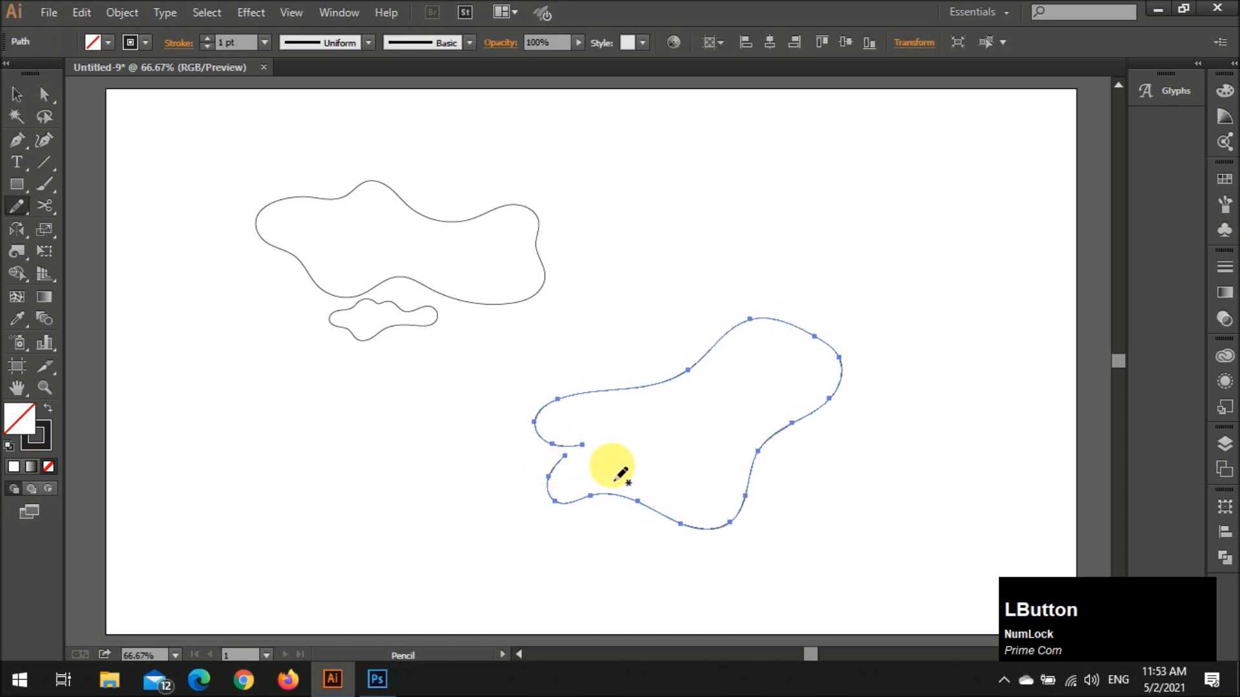
pyautogui.hotkey('ctrl', 'z')
# Draw an even smaller wavy closed shape with the Pencil tool and place it below the first small shape
pyautogui.moveTo(467, 426)
pyautogui.mouseDown()
pyautogui.moveTo(515, 388)
pyautogui.moveTo(882, 336)
pyautogui.moveTo(565, 539)
pyautogui.moveTo(423, 507)
pyautogui.moveTo(467, 426)
pyautogui.mouseUp()
pyautogui.press('v')
pyautogui.click(897, 357)
pyautogui.moveTo(901, 429)
pyautogui.mouseDown()
pyautogui.moveTo(670, 447)
pyautogui.moveTo(688, 439)
pyautogui.moveTo(207, 373)
pyautogui.moveTo(414, 374)
pyautogui.moveTo(412, 409)
pyautogui.mouseUp()
pyautogui.click(688, 432)
# Add a tiny flat ellipse and position it as the lowest item under the stacked wavy shapes
pyautogui.press('l')
pyautogui.press('v')
pyautogui.click(464, 447)
pyautogui.moveTo(549, 255); pyautogui.dragTo(320, 432)
pyautogui.hotkey('ctrl', 'z')
pyautogui.hotkey('ctrl', 'shift', 'z')
pyautogui.moveTo(626, 222); pyautogui.dragTo(393, 413)
pyautogui.scroll(2, 409, 377)
pyautogui.click(568, 366)
# Draw a circle with the Ellipse tool on the empty area to the right of the large wavy outline
pyautogui.hscroll(3, 624, 359)
pyautogui.moveTo(33, 189); pyautogui.dragTo(97, 185)
pyautogui.moveTo(17, 185); pyautogui.dragTo(51, 227)
pyautogui.scroll(3, 332, 238)
pyautogui.hscroll(-1, 614, 345)
pyautogui.scroll(-2, 614, 345)
pyautogui.hscroll(1, 659, 342)
pyautogui.scroll(1, 641, 355)
pyautogui.moveTo(597, 333); pyautogui.dragTo(711, 437)
pyautogui.hscroll(2, 711, 437)
pyautogui.press('v')
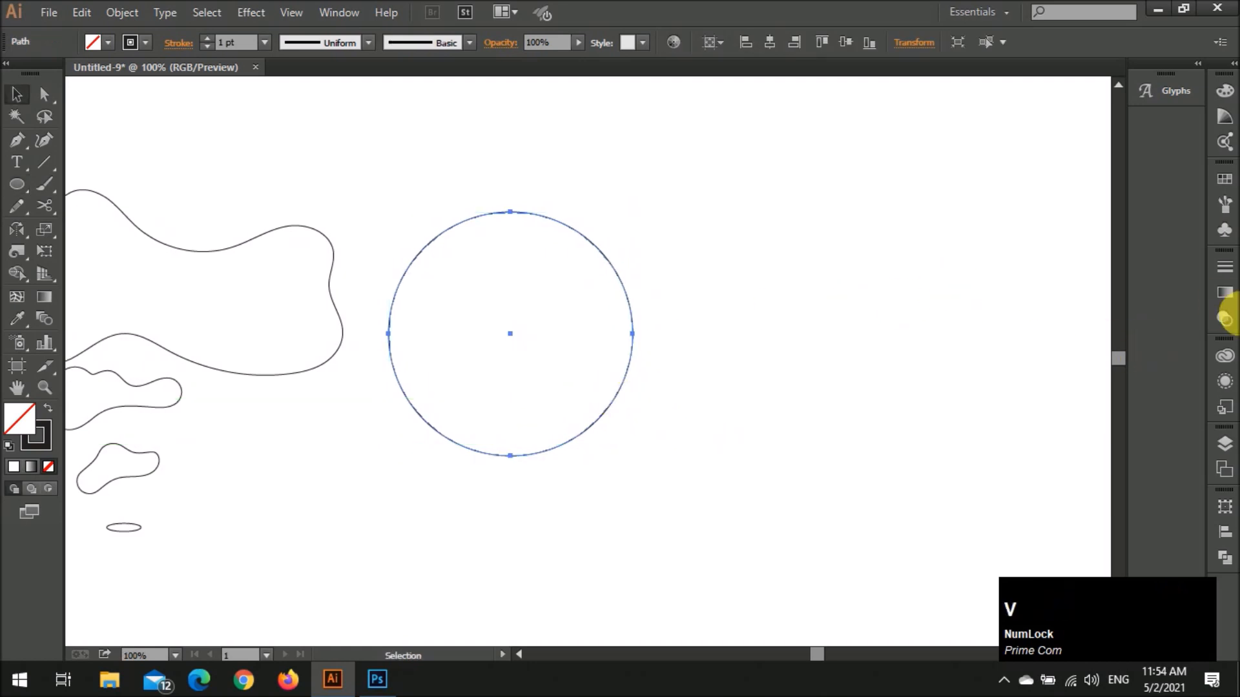
# Remove the circle's stroke and fill it with a linear gradient from bright blue to dark navy (262262)
pyautogui.click(1224, 300)
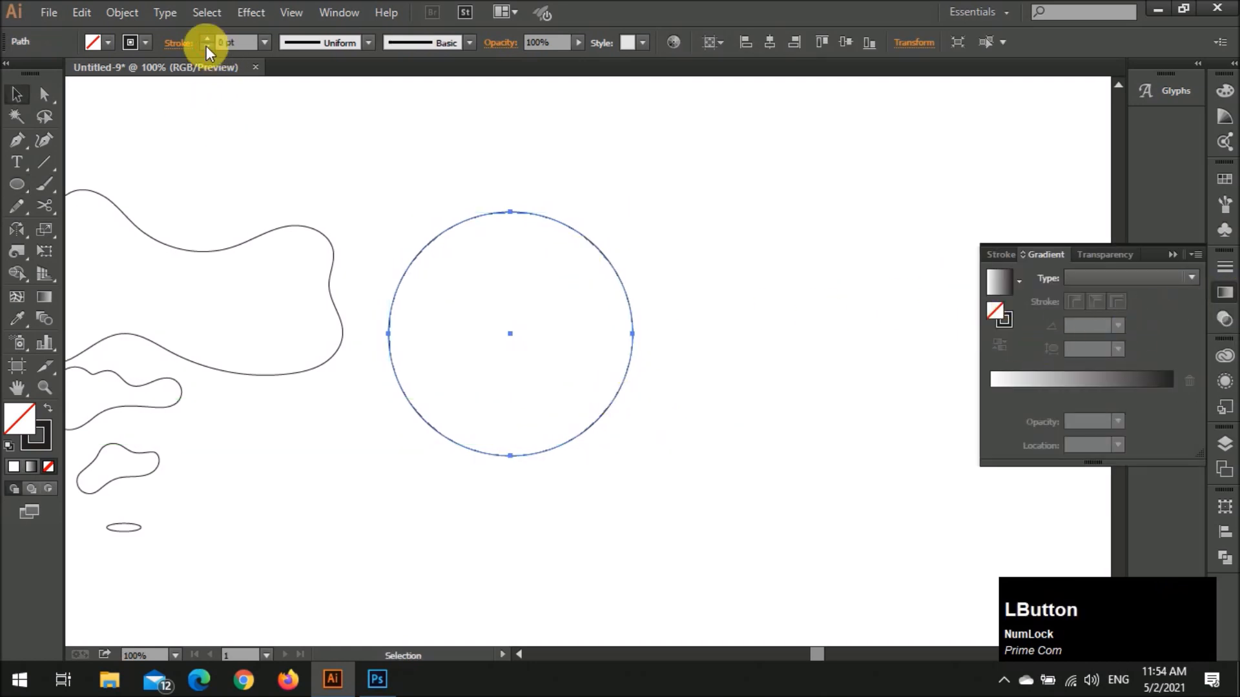
pyautogui.click(1032, 396)
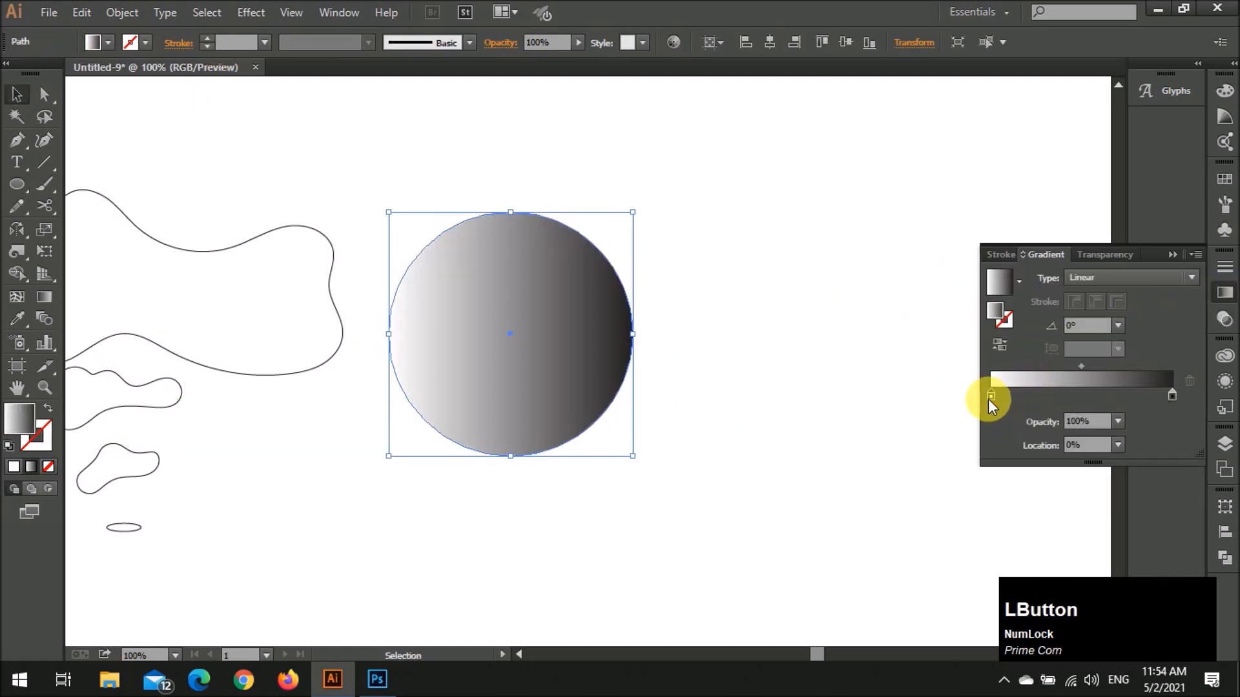
pyautogui.doubleClick(990, 398)
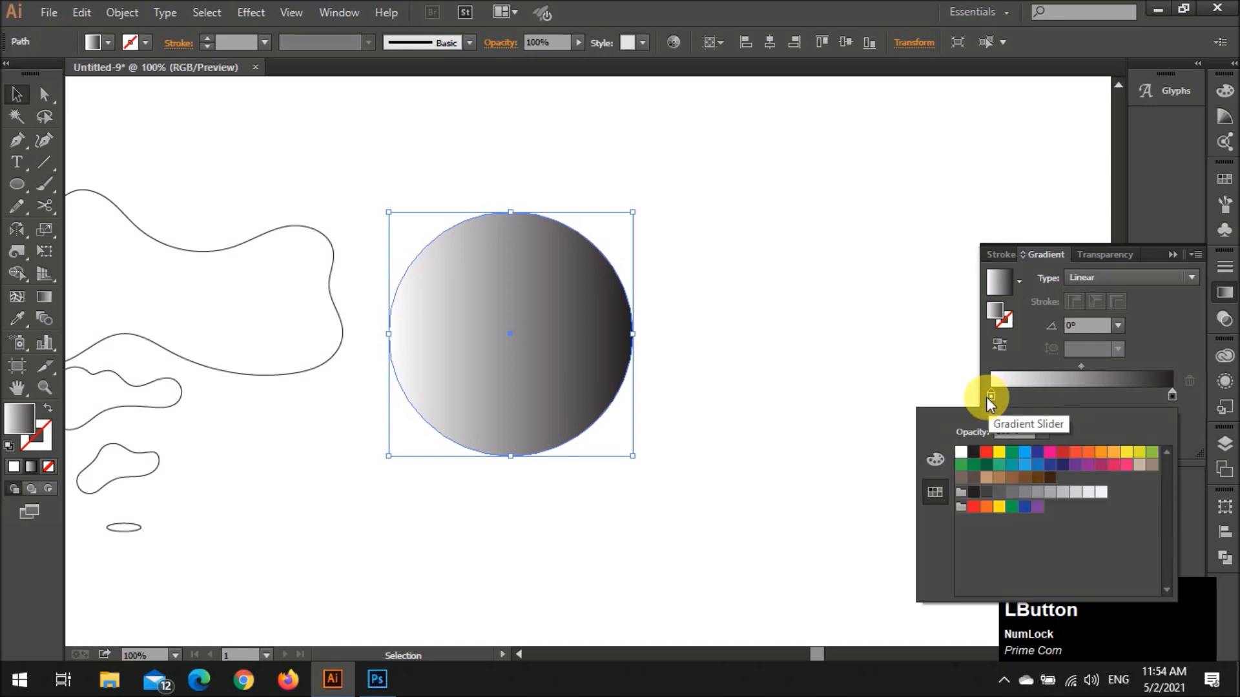
pyautogui.click(1026, 464)
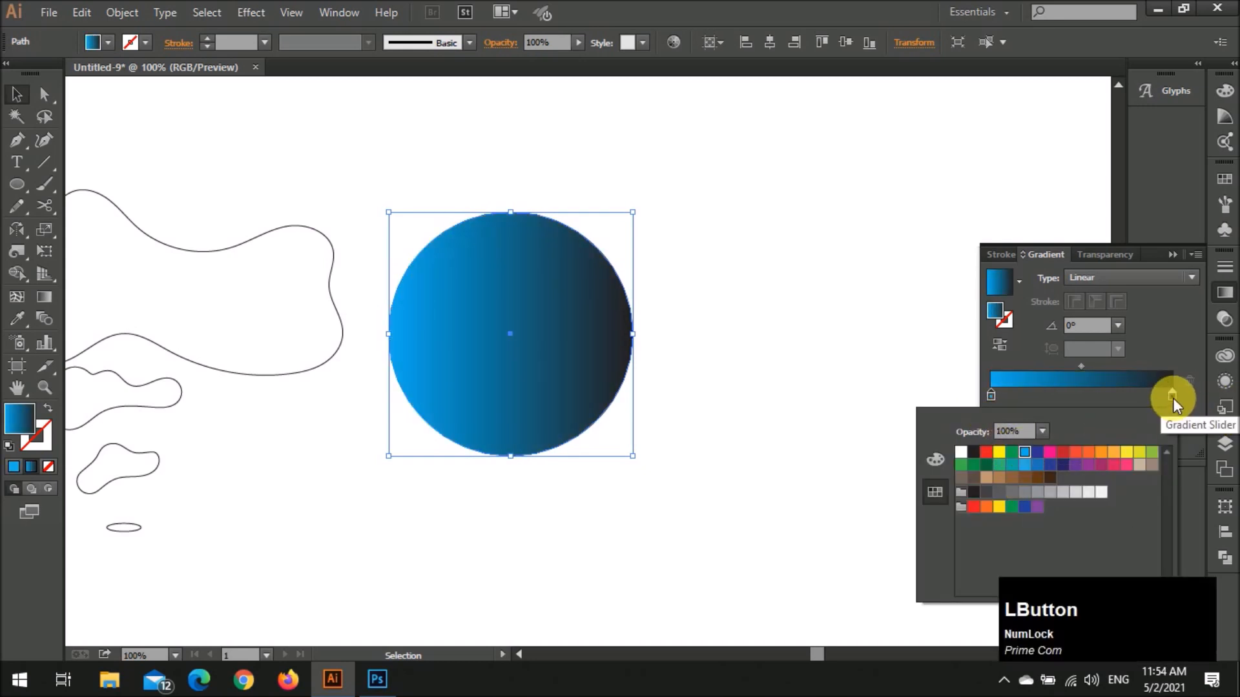
pyautogui.click(1173, 397)
pyautogui.doubleClick(1173, 397)
pyautogui.click(1062, 466)
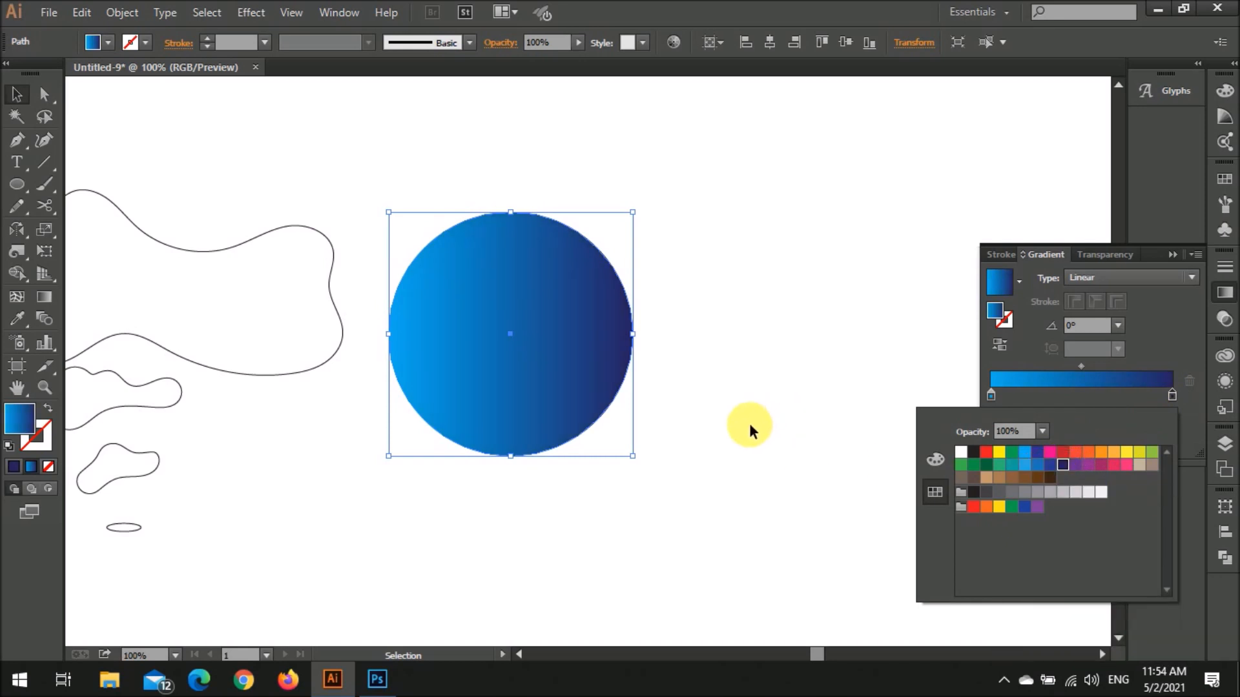
pyautogui.click(736, 373)
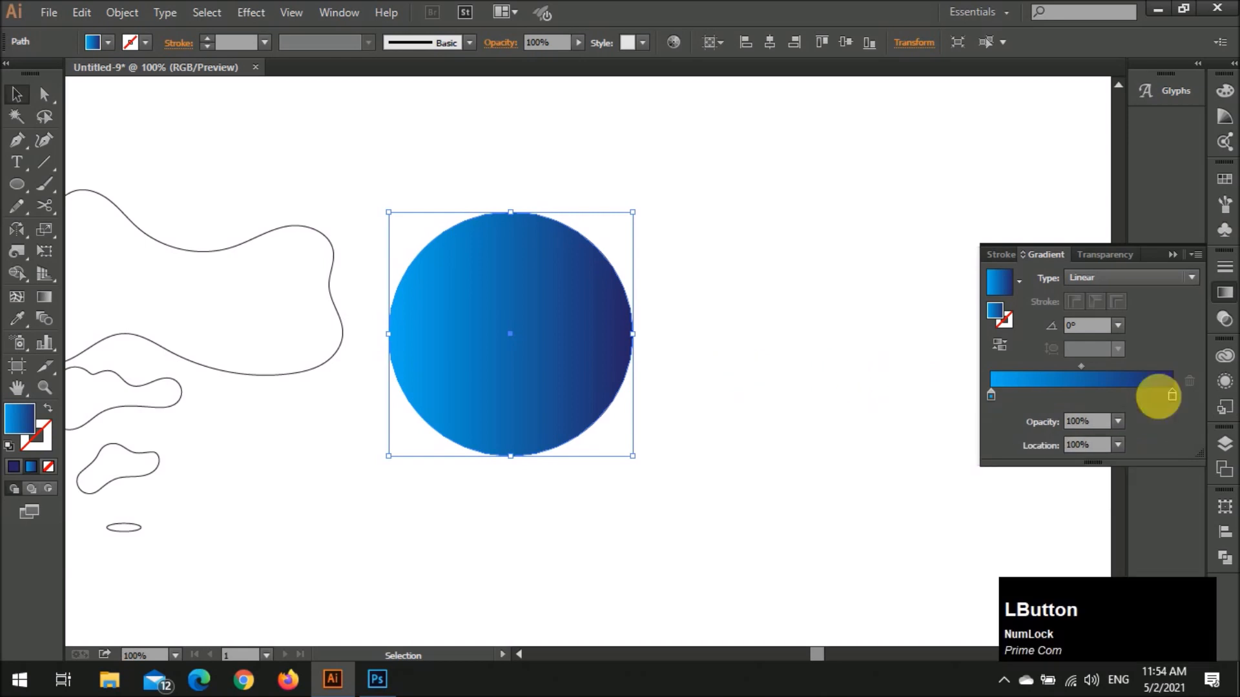
# Open the navy gradient stop's colour for editing and switch its colour sliders from RGB to HSB
pyautogui.doubleClick(1170, 398)
pyautogui.click(933, 459)
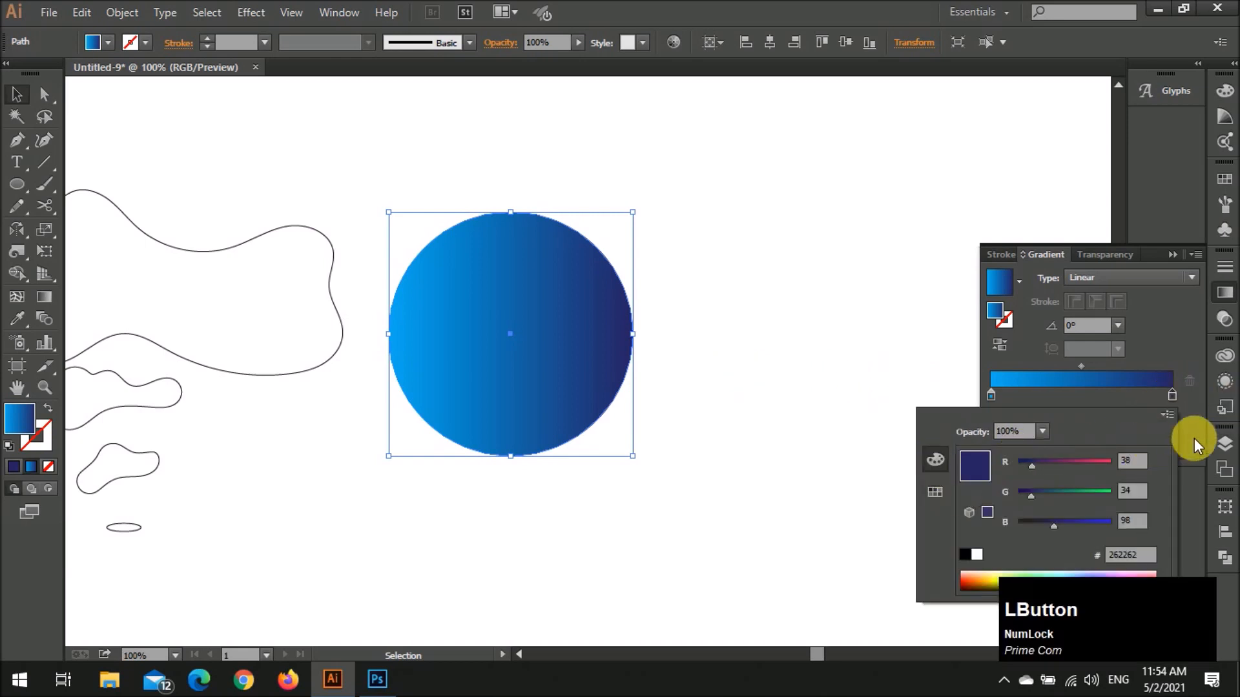
pyautogui.click(1172, 407)
pyautogui.click(1166, 397)
pyautogui.moveTo(1166, 398); pyautogui.dragTo(1163, 413)
pyautogui.click(1165, 397)
pyautogui.doubleClick(1170, 398)
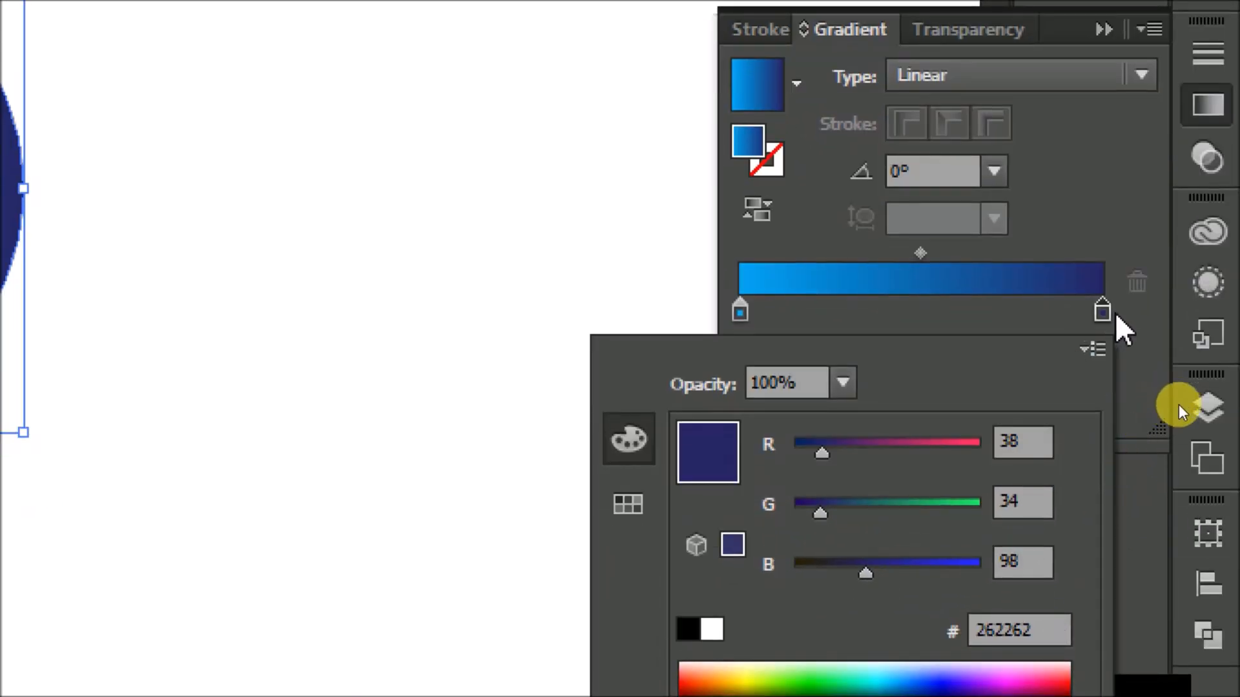
pyautogui.click(1166, 411)
pyautogui.click(975, 449)
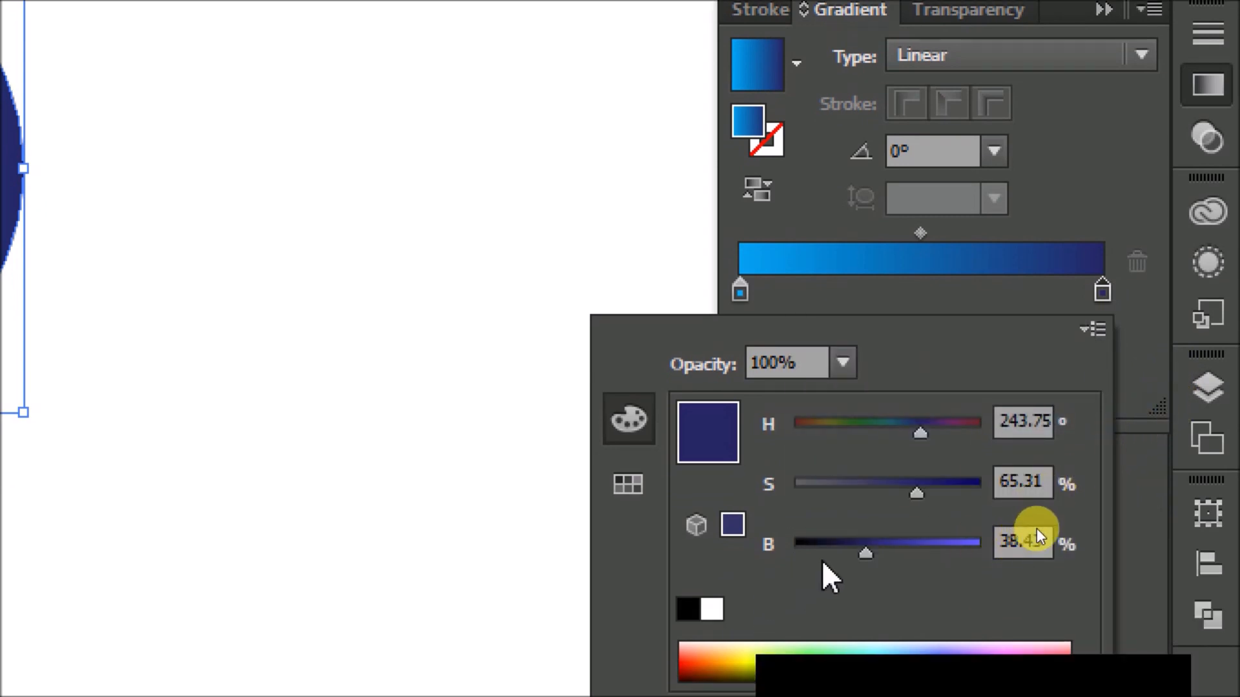
# Darken the navy gradient stop to about 13% brightness and raise its saturation to about 79%
pyautogui.moveTo(865, 554); pyautogui.dragTo(818, 552)
pyautogui.moveTo(909, 492); pyautogui.dragTo(950, 491)
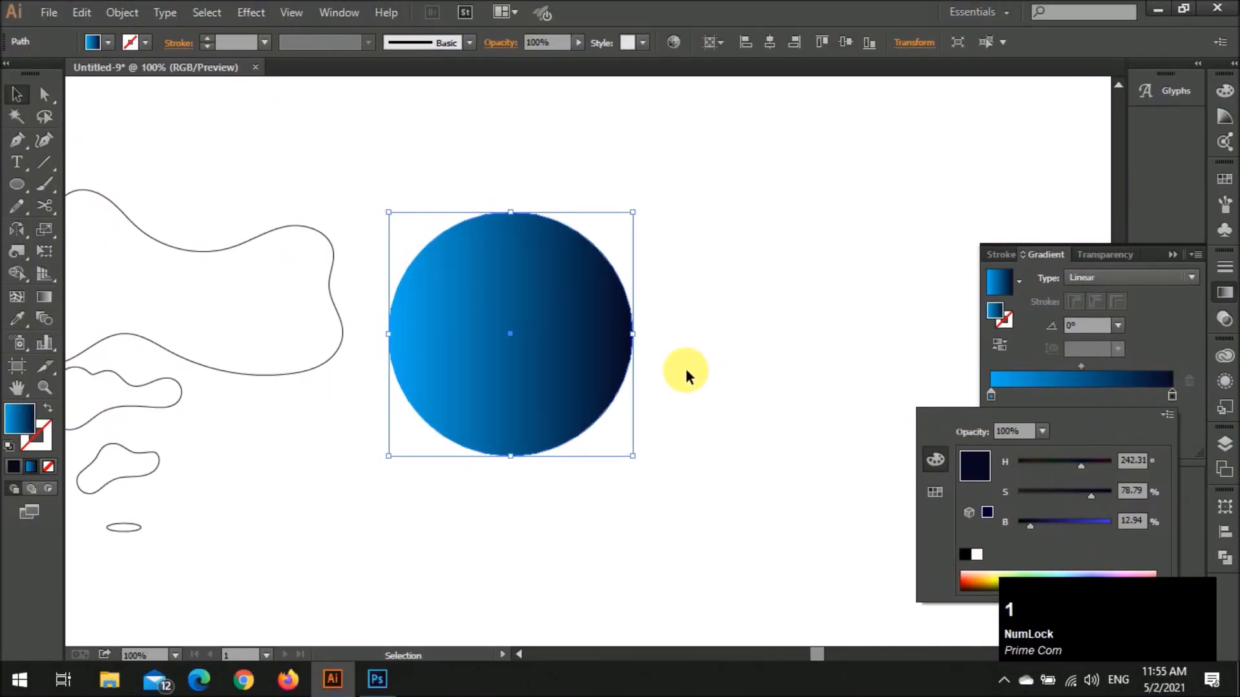
pyautogui.click(686, 371)
# Scale the gradient circle down and place it against the artboard's upper edge
pyautogui.scroll(-1, 517, 331)
pyautogui.scroll(2, 517, 330)
pyautogui.moveTo(568, 420); pyautogui.dragTo(584, 313)
pyautogui.moveTo(653, 396); pyautogui.dragTo(567, 327)
pyautogui.click(589, 349)
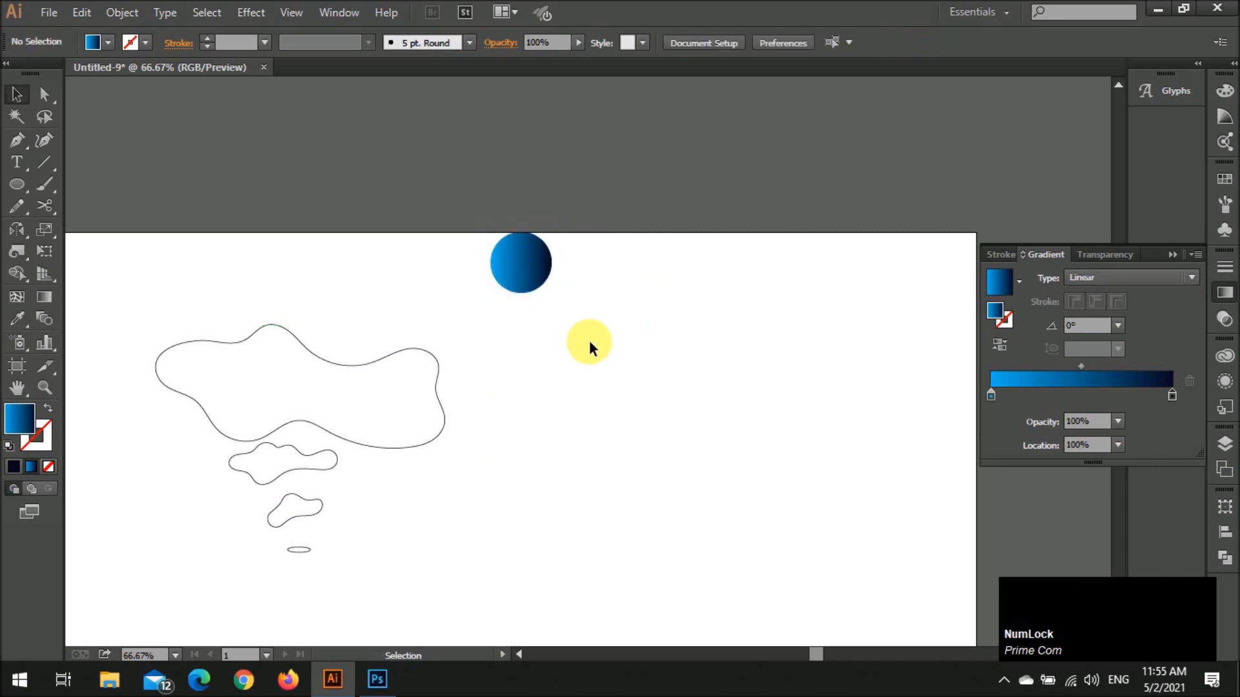
# Duplicate the gradient circle to its right and set the copy's dark stop to the bright blue swatch C=70 M=15 Y=0 K=0
pyautogui.hscroll(2, 588, 342)
pyautogui.moveTo(467, 266); pyautogui.dragTo(562, 266)
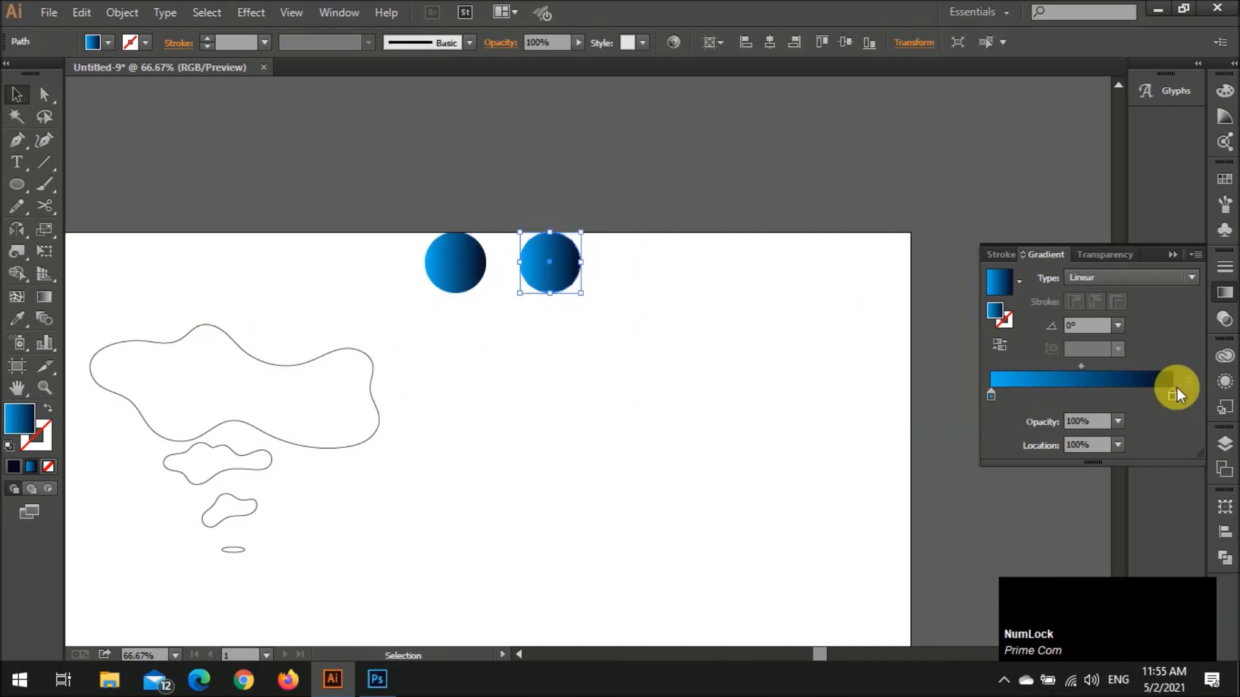
pyautogui.doubleClick(1172, 397)
pyautogui.click(934, 497)
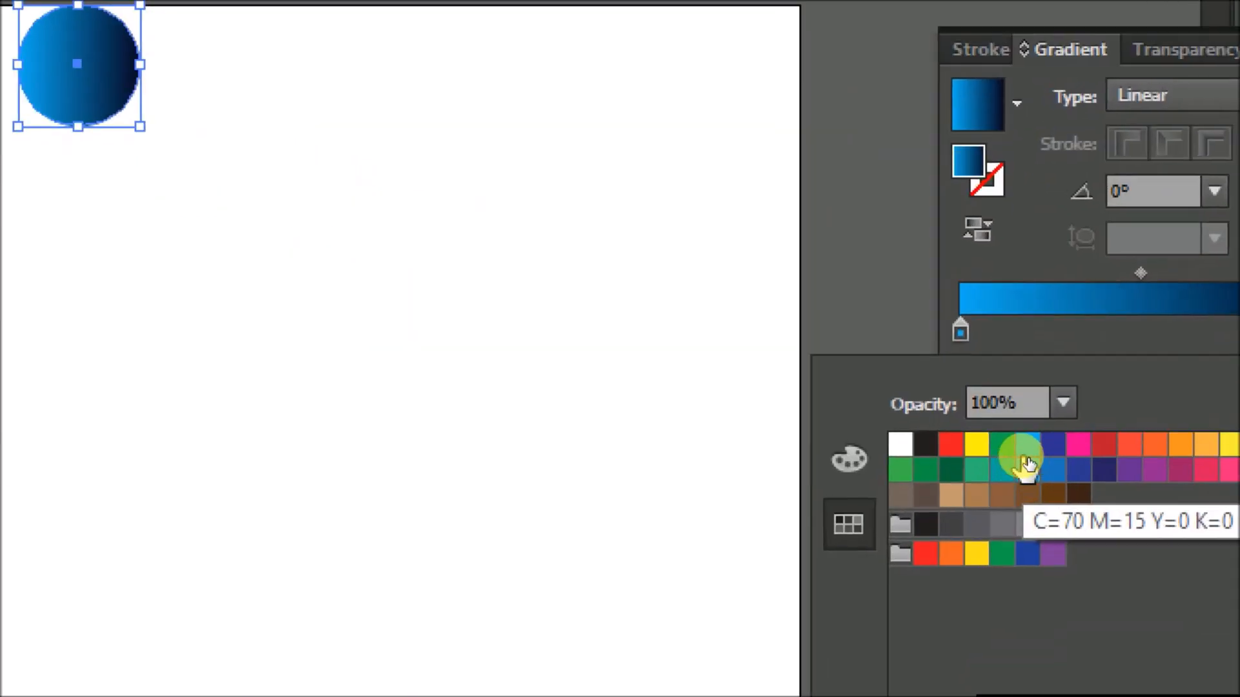
pyautogui.click(1026, 454)
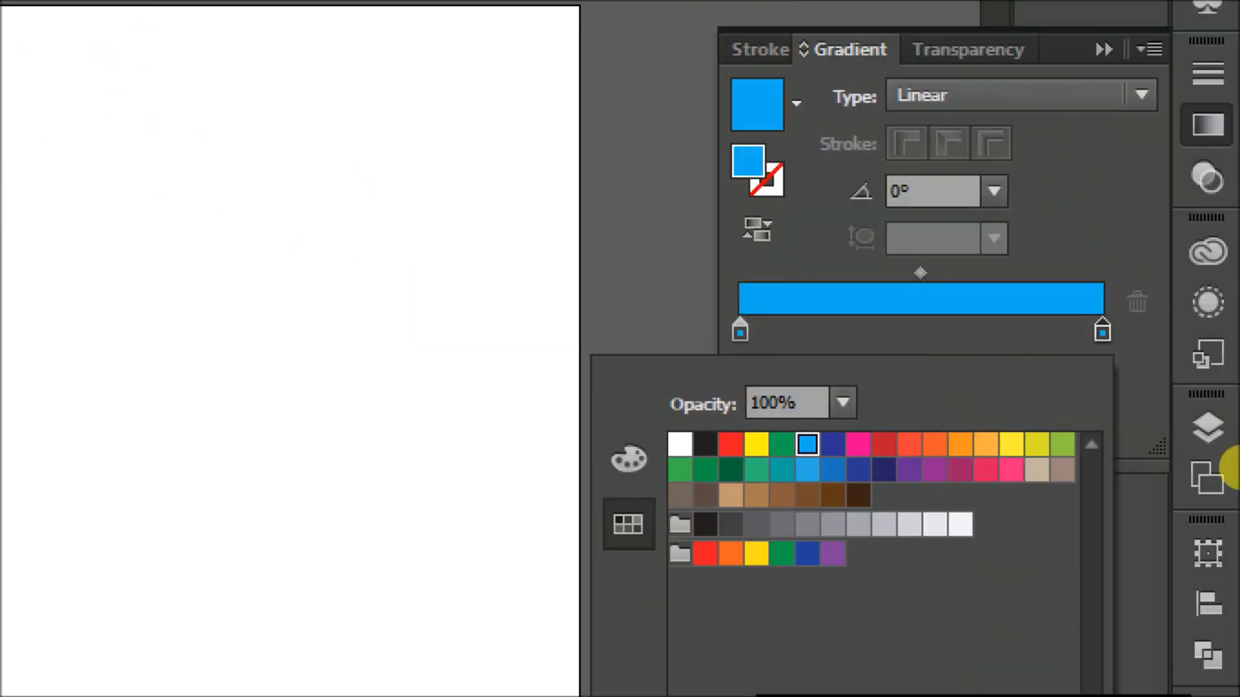
# Switch the copied circle's end stop to HSB sliders and lower its saturation to about 29% for a light blue
pyautogui.click(614, 446)
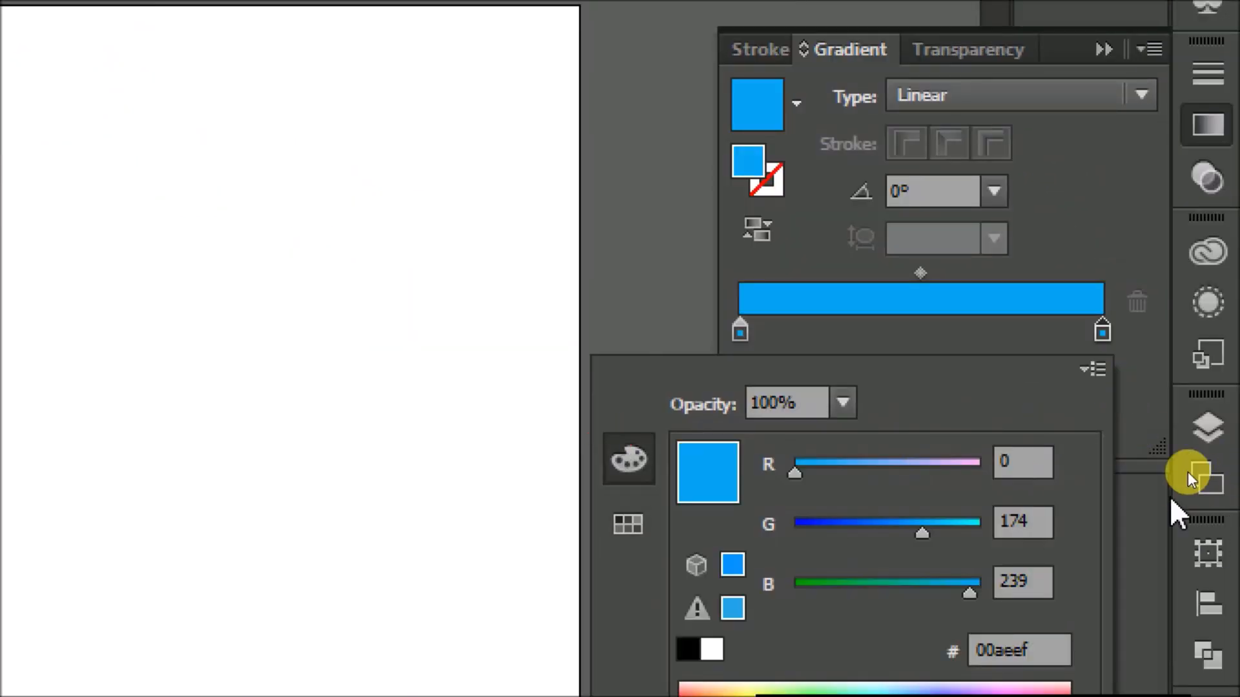
pyautogui.click(1098, 368)
pyautogui.click(911, 459)
pyautogui.moveTo(981, 534); pyautogui.dragTo(849, 534)
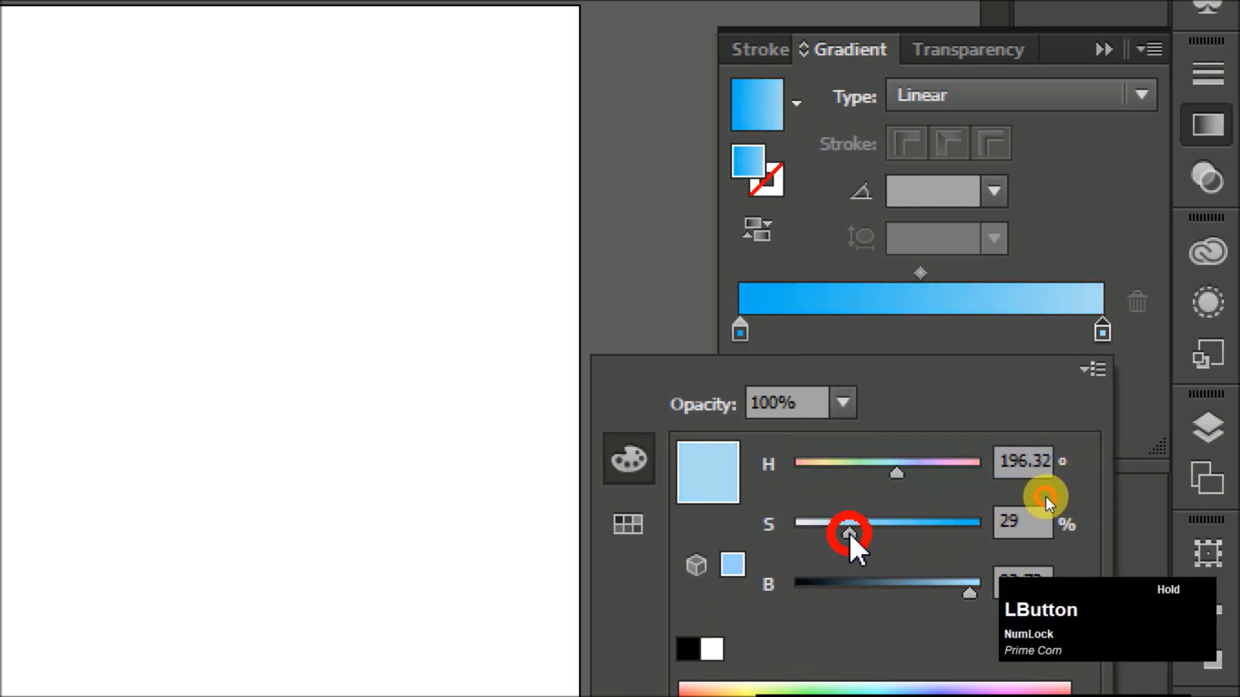
pyautogui.hotkey('ctrl', '1')
pyautogui.press('ctrl')
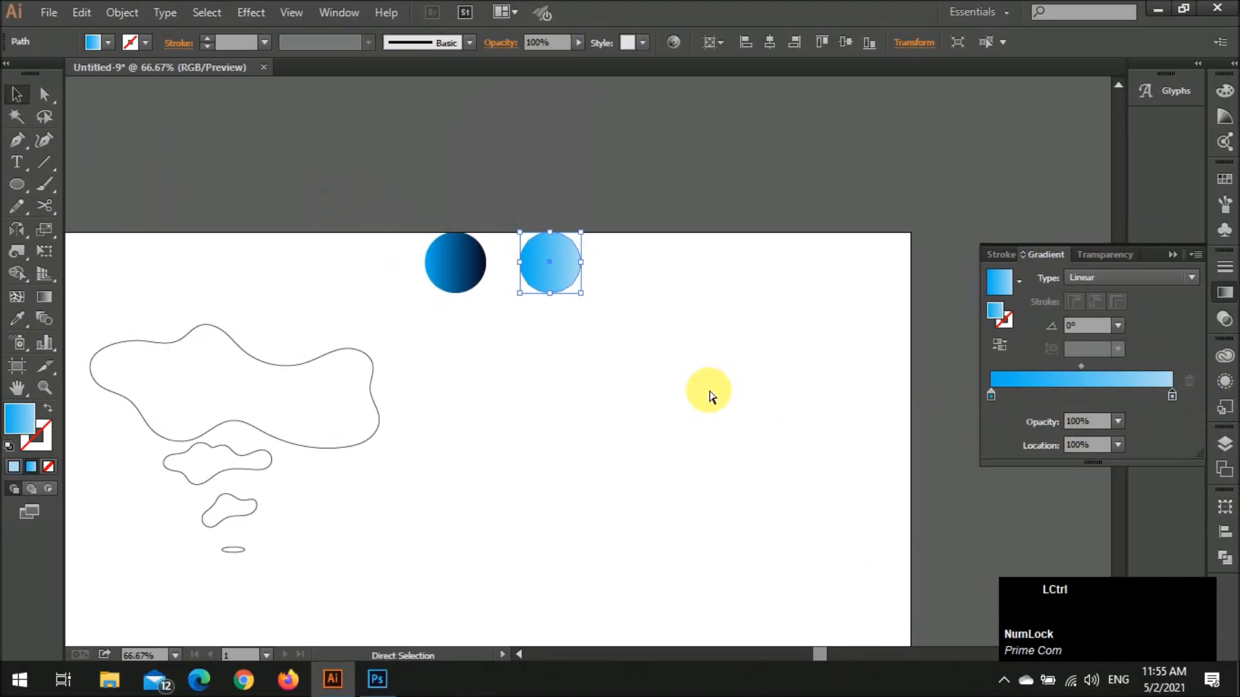
pyautogui.hscroll(-2, 711, 394)
pyautogui.keyDown('ctrl'); pyautogui.click(711, 394); pyautogui.keyUp('ctrl')
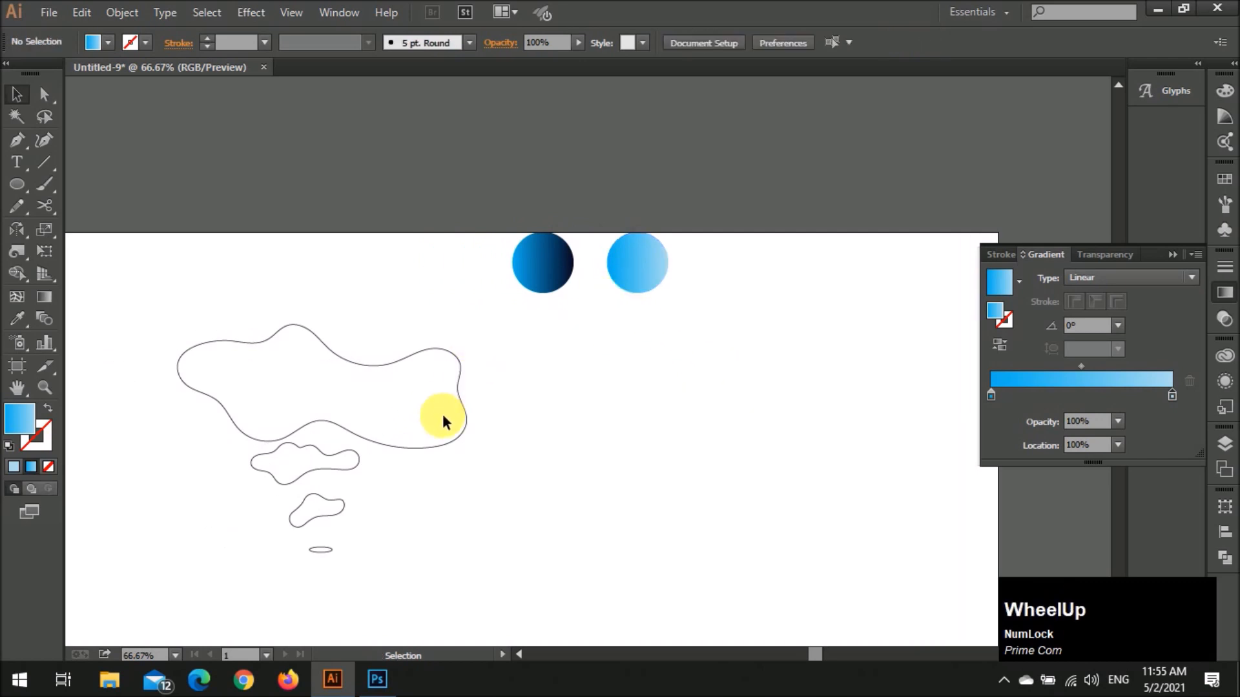
# Flatten the third wavy shape and bring the tiny ellipse closer beneath it
pyautogui.moveTo(343, 506); pyautogui.dragTo(327, 535)
pyautogui.click(361, 510)
pyautogui.click(527, 465)
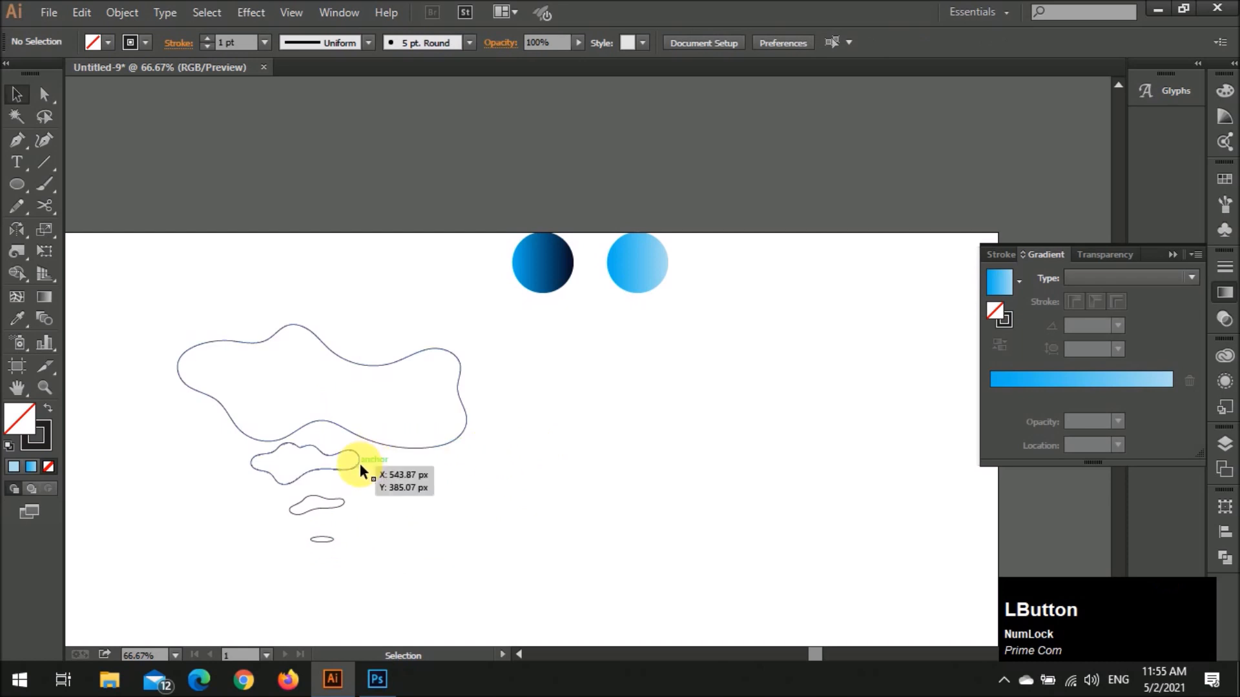
# Nudge the large wavy outline slightly up and left, and move the light blue circle closer to the dark one
pyautogui.moveTo(392, 445); pyautogui.dragTo(387, 439)
pyautogui.click(531, 463)
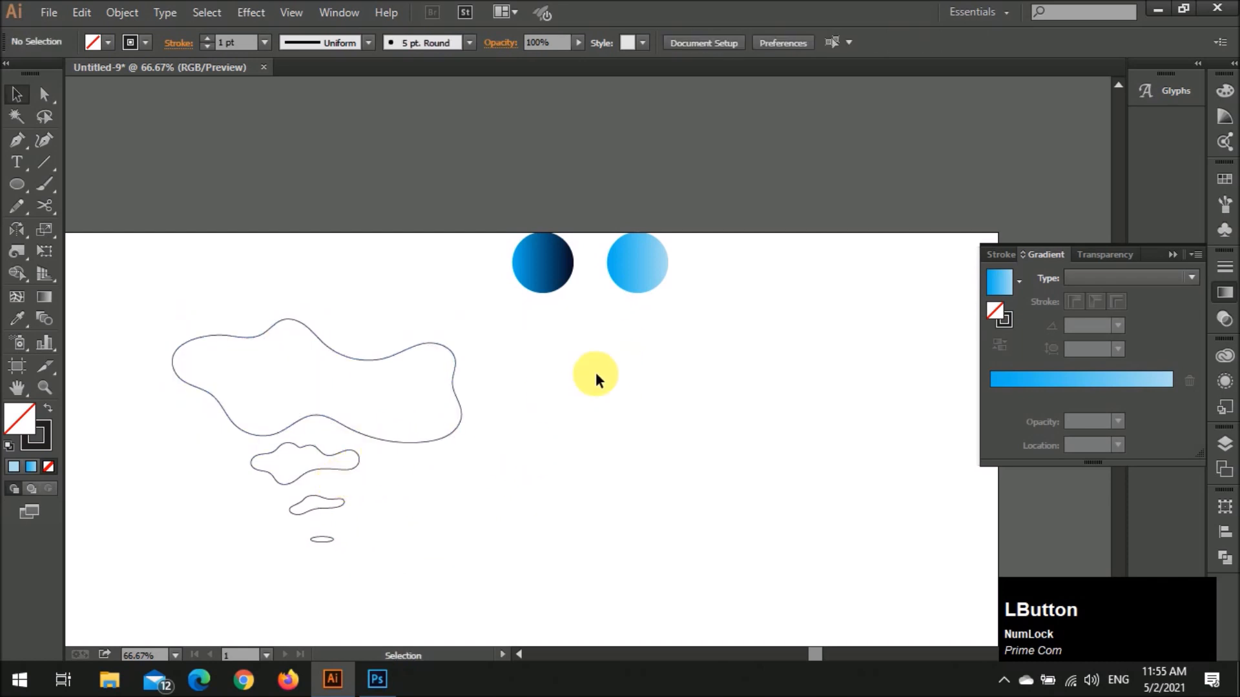
pyautogui.moveTo(663, 274); pyautogui.dragTo(647, 273)
pyautogui.click(708, 326)
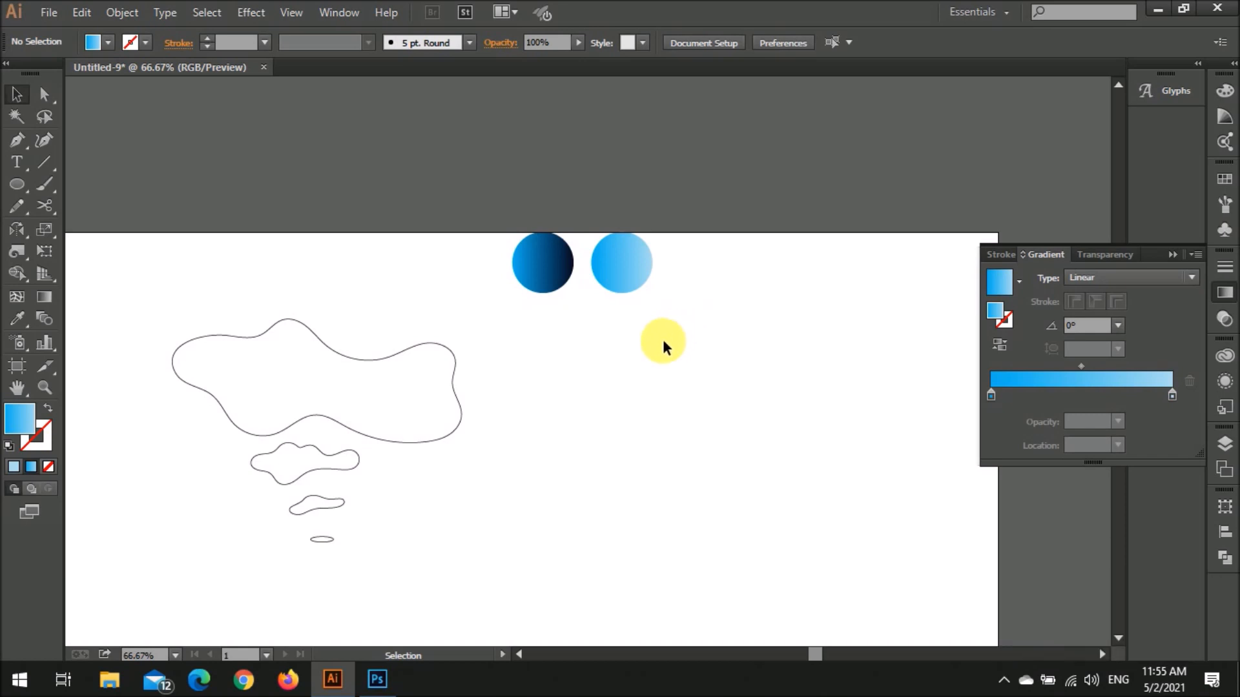
# Send the three smaller shapes beneath the large wavy outline to the back of the stacking order
pyautogui.press('ctrl')
pyautogui.hscroll(-2, 469, 487)
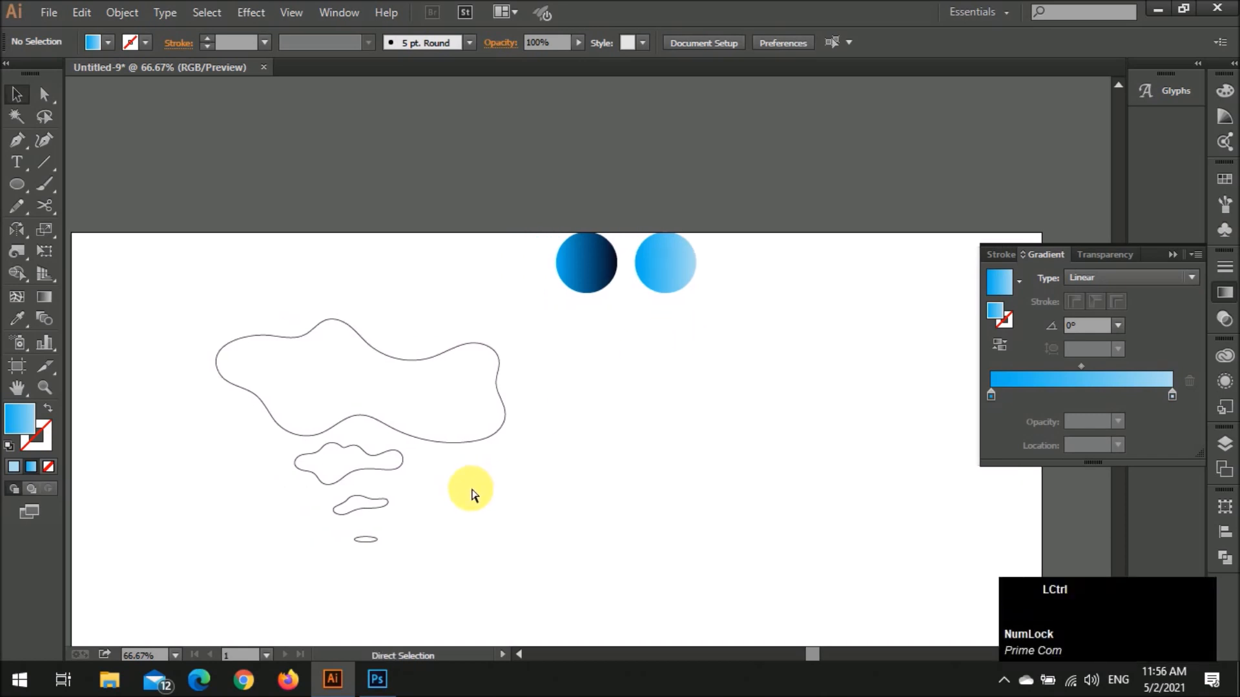
pyautogui.hscroll(-2, 471, 494)
pyautogui.scroll(-1, 477, 492)
pyautogui.moveTo(475, 534); pyautogui.dragTo(393, 452)
pyautogui.rightClick(393, 452)
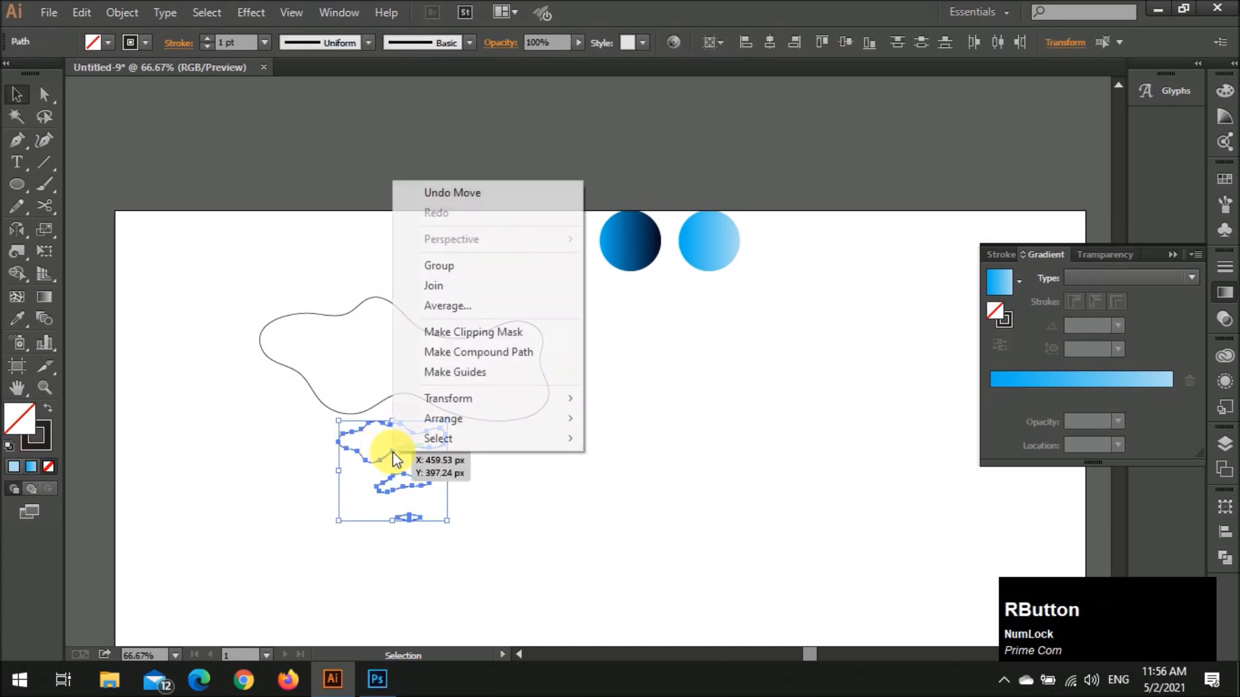
pyautogui.click(505, 421)
pyautogui.click(614, 476)
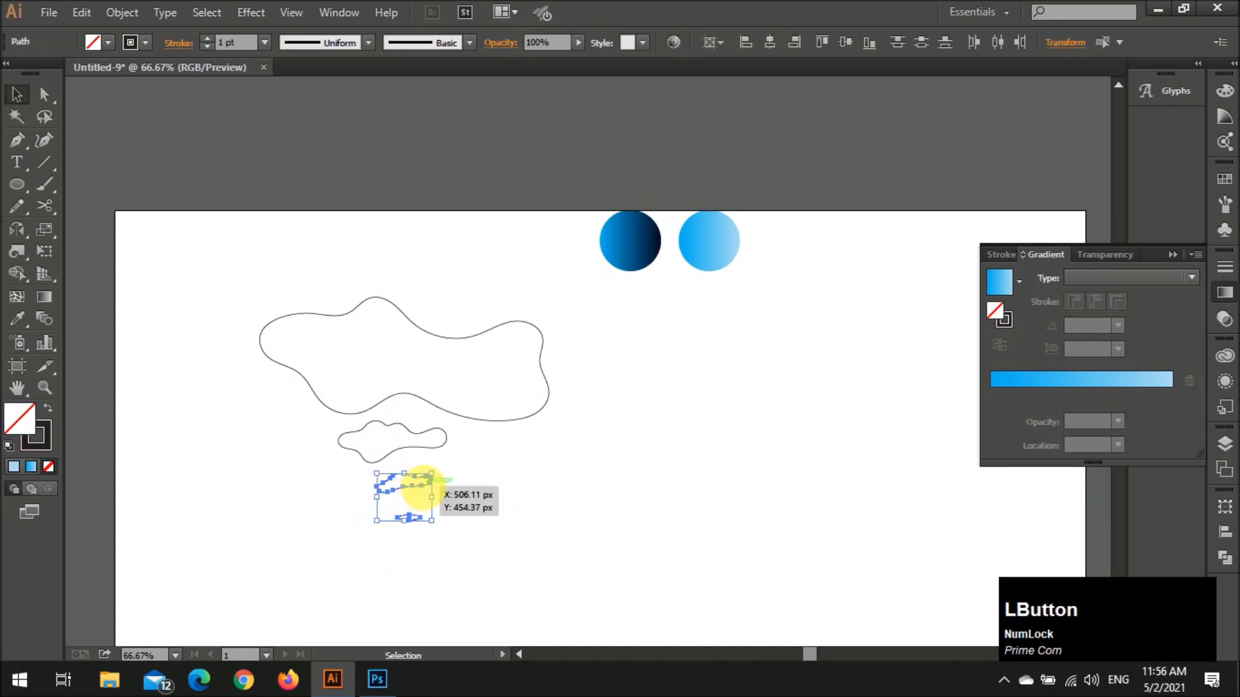
# Send the third wavy shape and the tiny ellipse to the back, then send the ellipse alone behind everything
pyautogui.rightClick(422, 517)
pyautogui.moveTo(520, 461)
pyautogui.click(716, 512)
pyautogui.click(402, 517)
pyautogui.rightClick(402, 516)
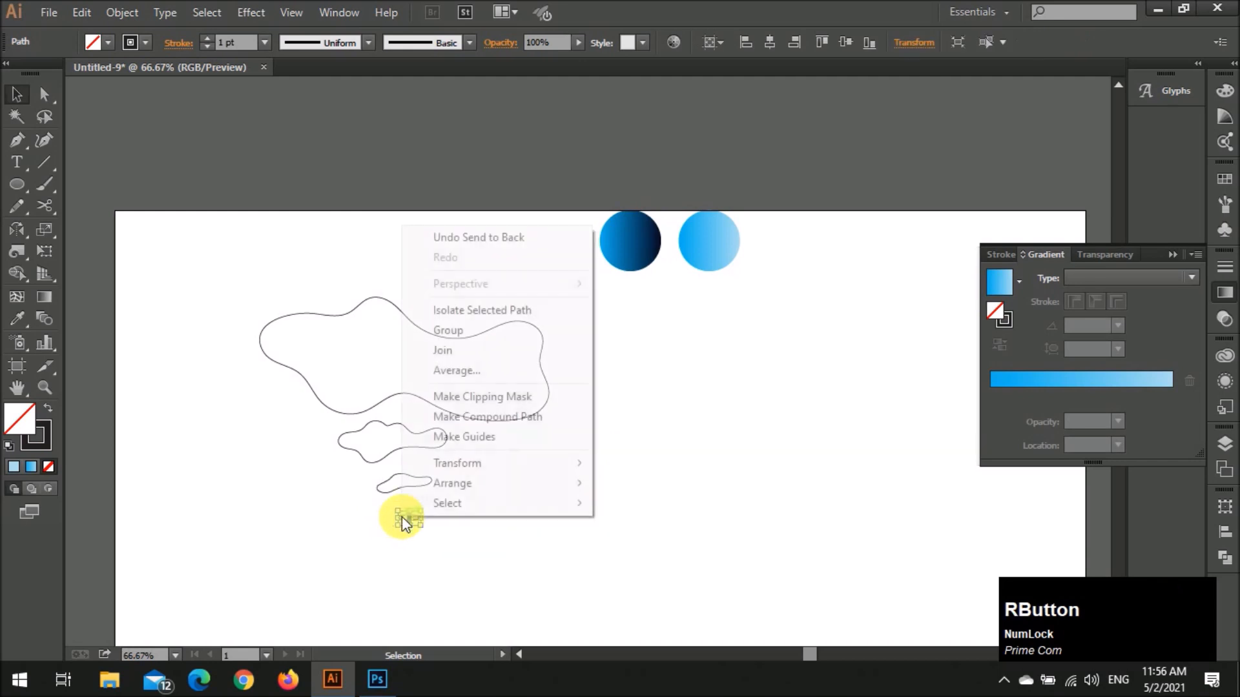
pyautogui.click(540, 486)
pyautogui.click(660, 542)
pyautogui.click(583, 409)
pyautogui.moveTo(386, 511); pyautogui.dragTo(386, 511)
pyautogui.click(566, 450)
pyautogui.click(549, 397)
pyautogui.moveTo(645, 279); pyautogui.dragTo(807, 245)
pyautogui.moveTo(714, 263)
pyautogui.mouseDown()
pyautogui.moveTo(609, 226)
pyautogui.moveTo(723, 408)
pyautogui.moveTo(728, 338)
pyautogui.moveTo(691, 258)
pyautogui.mouseUp()
pyautogui.hotkey('ctrl', 'z')
pyautogui.hotkey('ctrl', 'z')
# Swap fill and stroke on both sample circles so their blue gradients colour the strokes instead of the fills
pyautogui.click(618, 258)
pyautogui.click(48, 408)
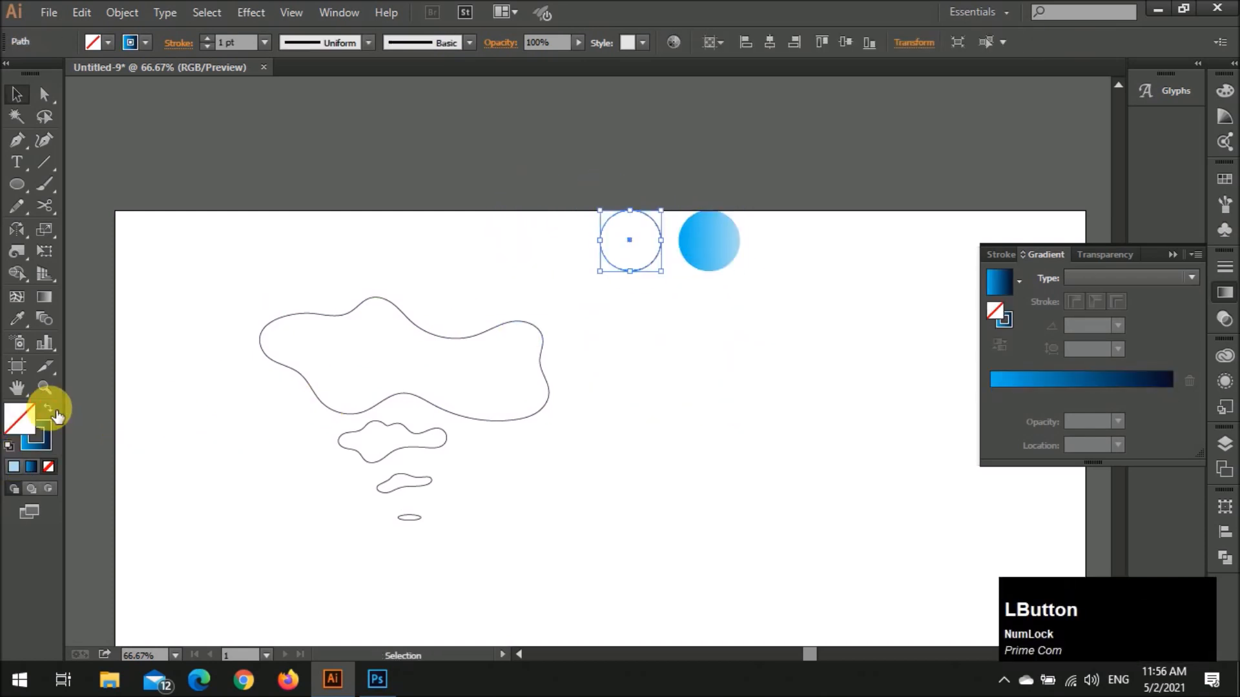
pyautogui.click(718, 257)
pyautogui.click(49, 408)
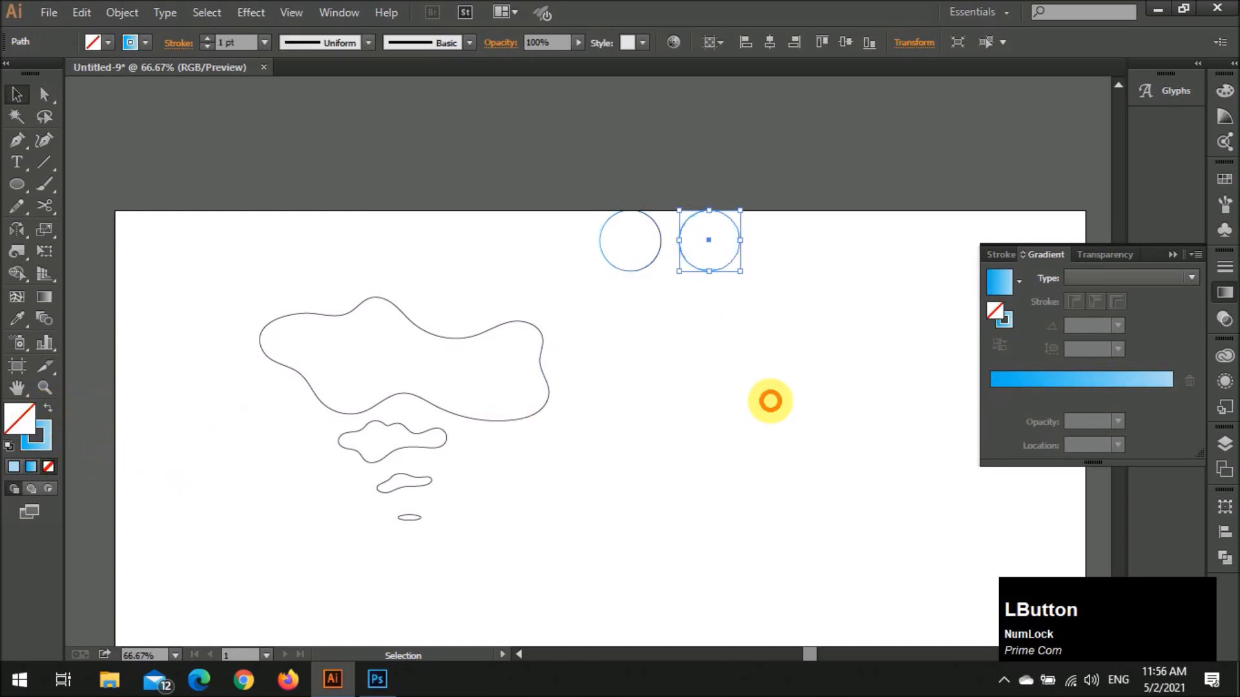
# Set the stroke weight of both sample circles to 2 pt
pyautogui.moveTo(770, 304); pyautogui.dragTo(583, 207)
pyautogui.keyDown('shift'); pyautogui.click(209, 41); pyautogui.keyUp('shift')
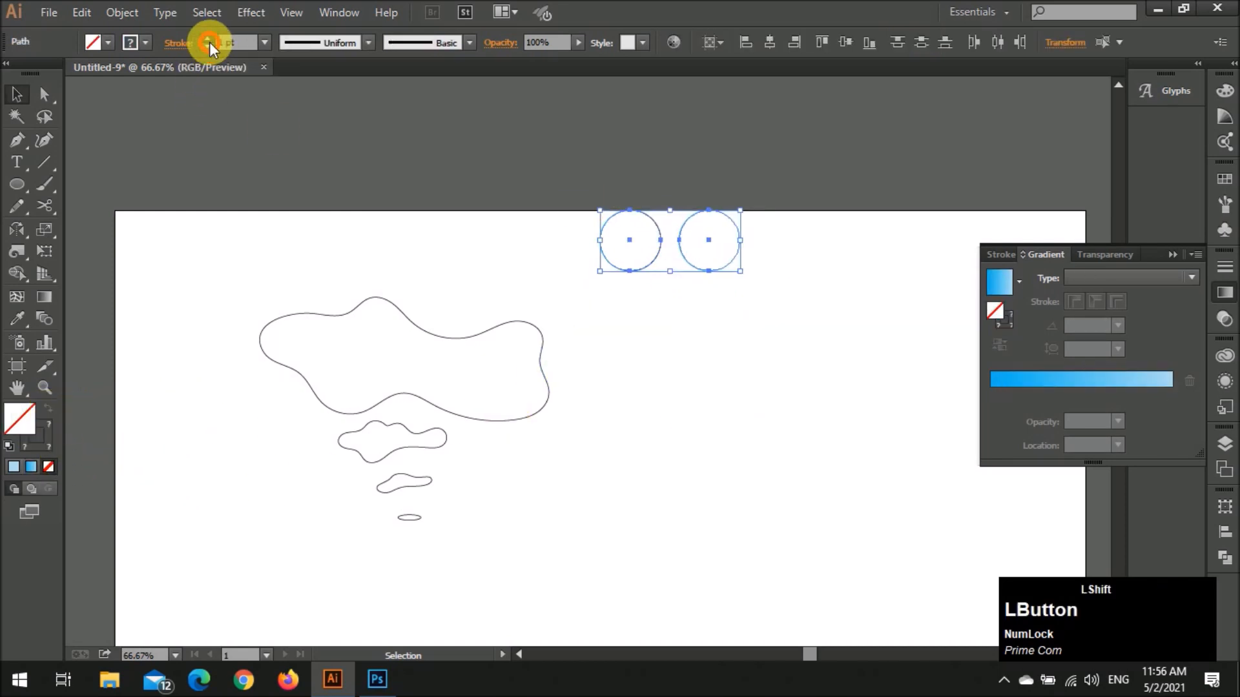
pyautogui.click(206, 49)
pyautogui.click(207, 50)
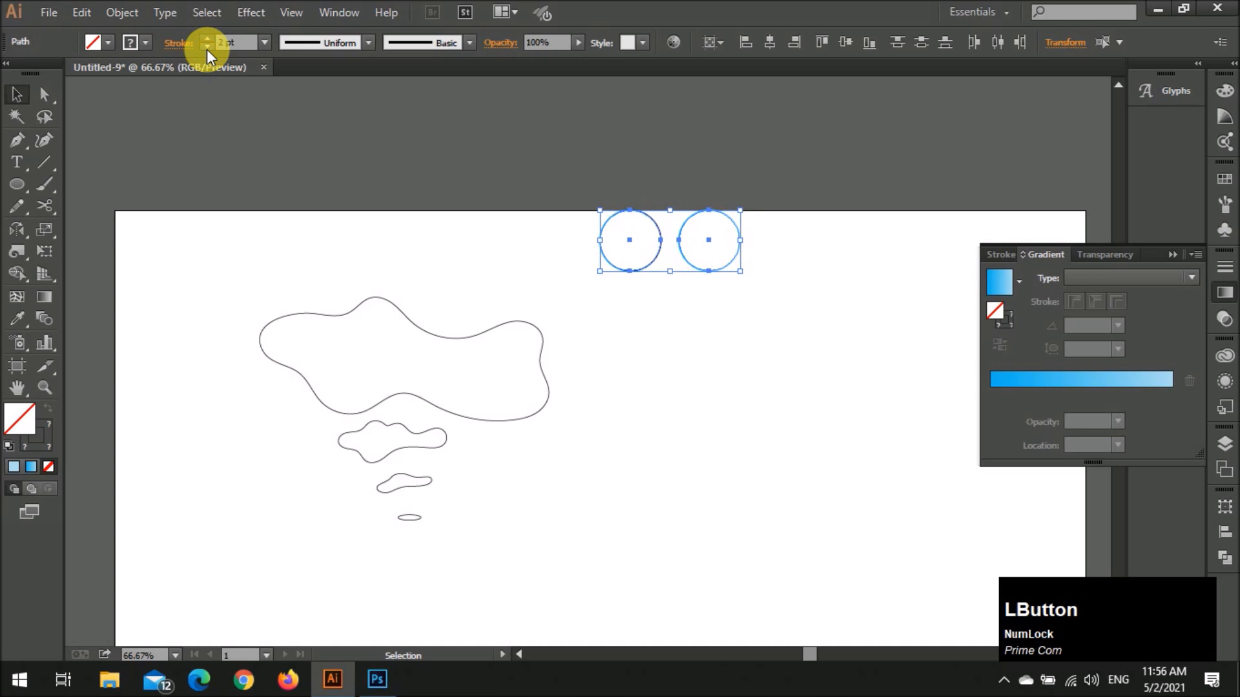
pyautogui.click(405, 219)
# Copy the light blue circle's gradient stroke onto the large wavy outline with the Eyedropper
pyautogui.moveTo(466, 396); pyautogui.dragTo(553, 417)
pyautogui.press('i')
pyautogui.click(711, 270)
pyautogui.press('v')
# Copy the dark circle's gradient stroke onto the second wavy shape with the Eyedropper
pyautogui.moveTo(473, 457); pyautogui.dragTo(423, 431)
pyautogui.press('i')
pyautogui.click(723, 284)
pyautogui.press('v')
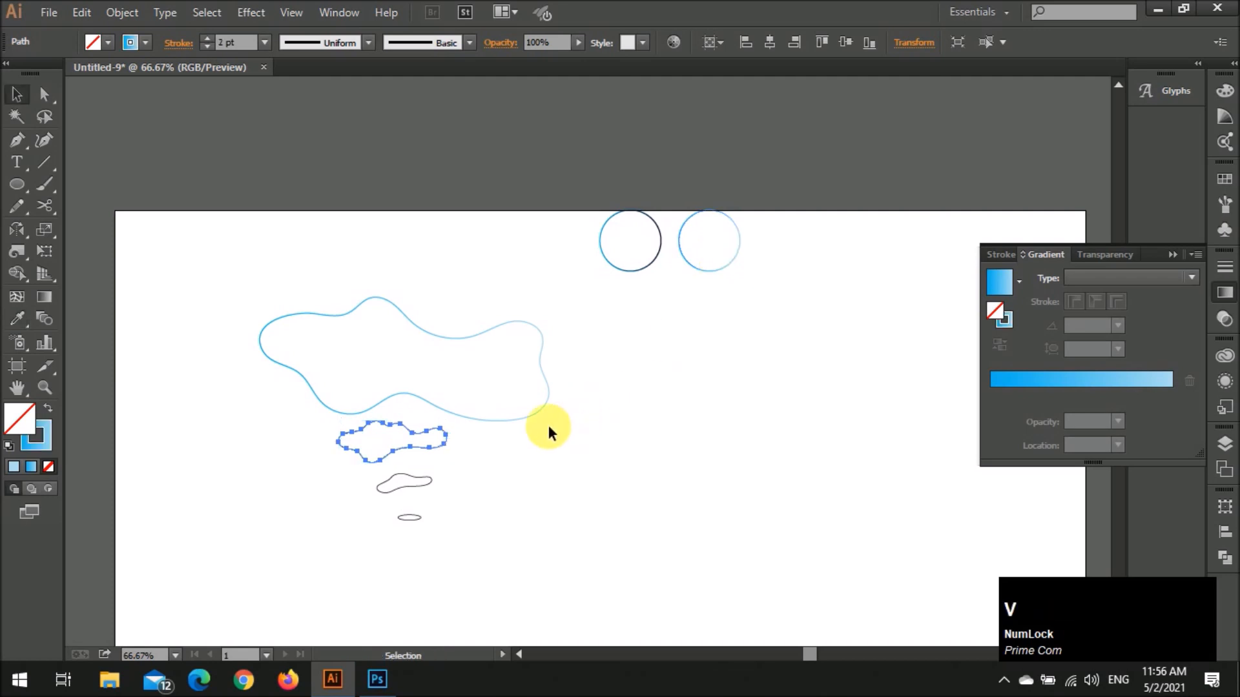
pyautogui.click(581, 388)
# Copy the light blue circle's gradient stroke onto the third wavy shape
pyautogui.click(405, 489)
pyautogui.press('i')
pyautogui.click(725, 263)
pyautogui.press('v')
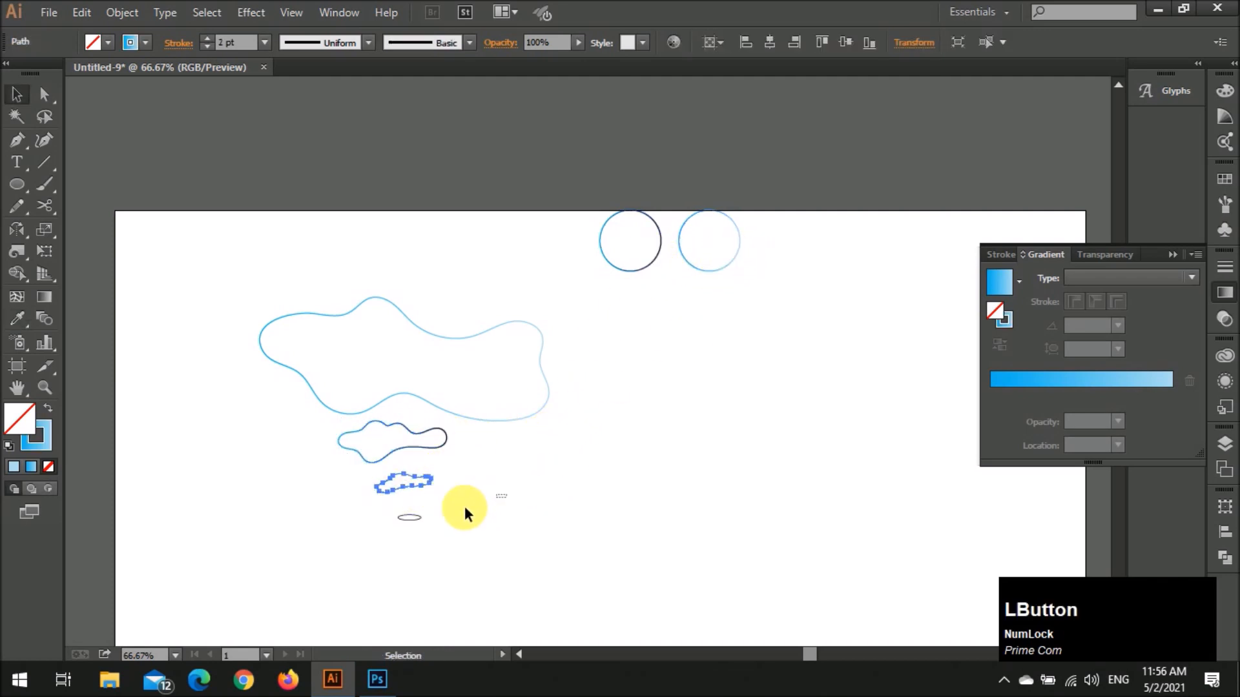
# Copy the dark circle's gradient stroke onto the tiny ellipse and deselect it
pyautogui.moveTo(501, 496); pyautogui.dragTo(395, 528)
pyautogui.press('i')
pyautogui.click(647, 262)
pyautogui.press('v')
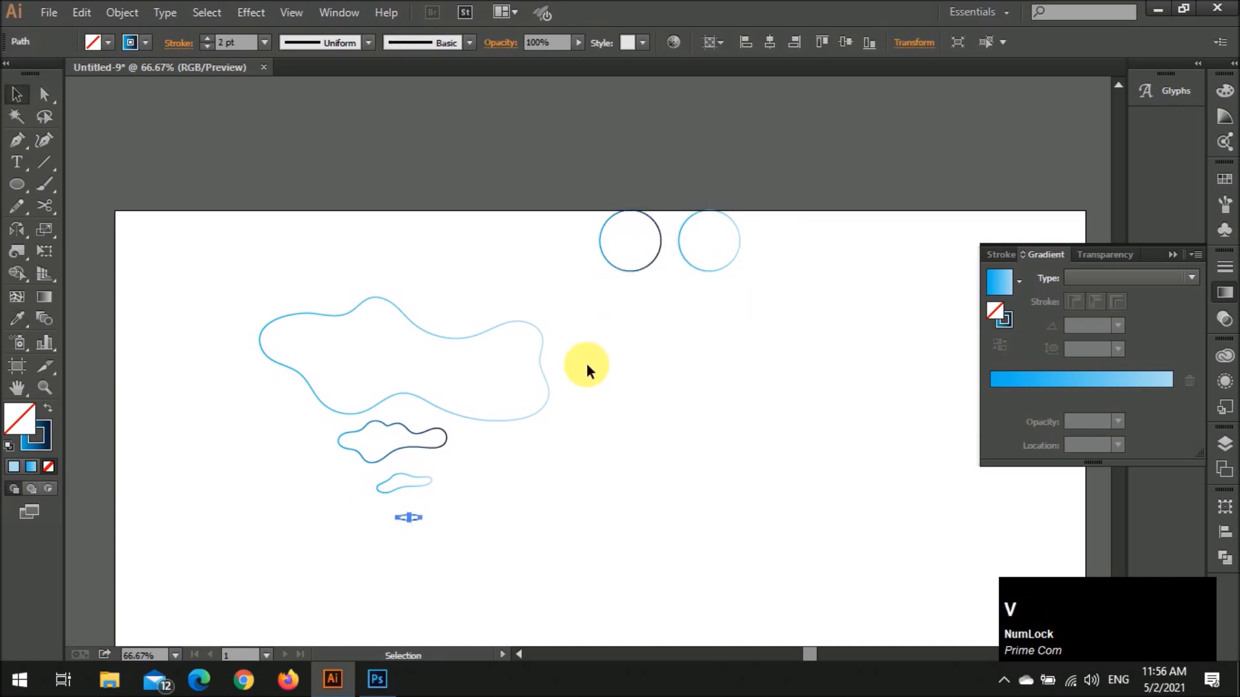
pyautogui.click(587, 363)
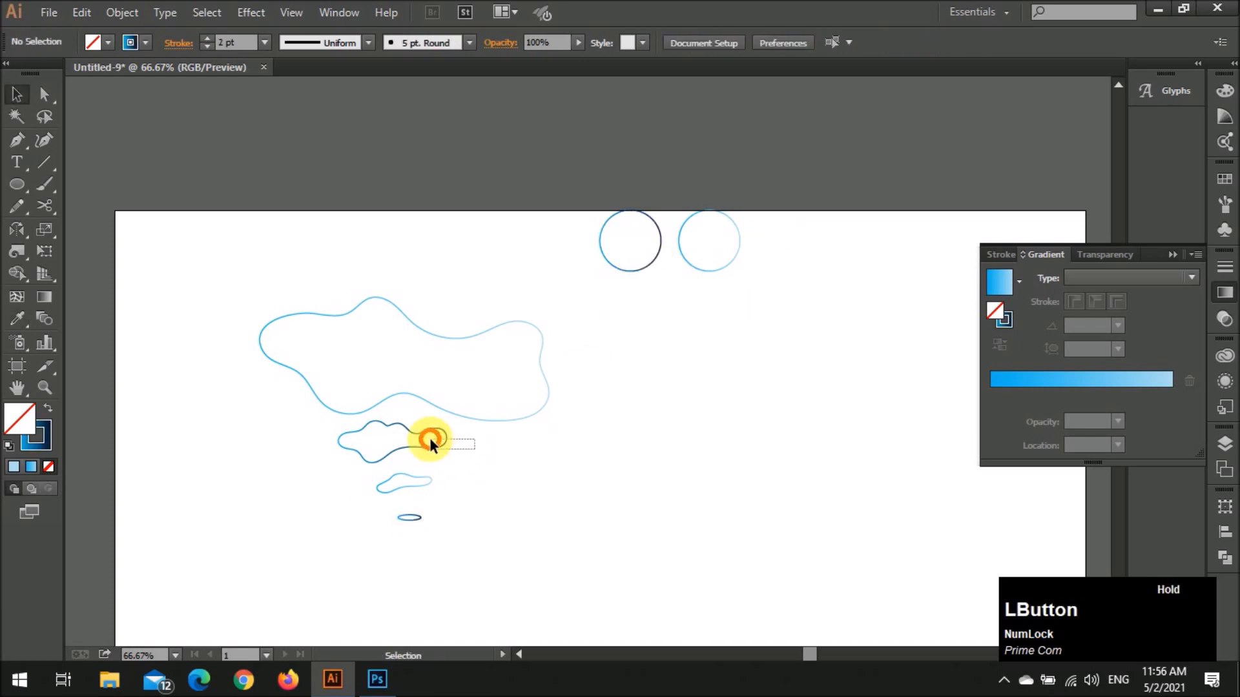
# Reverse the stroke gradient of the third wavy shape
pyautogui.click(409, 483)
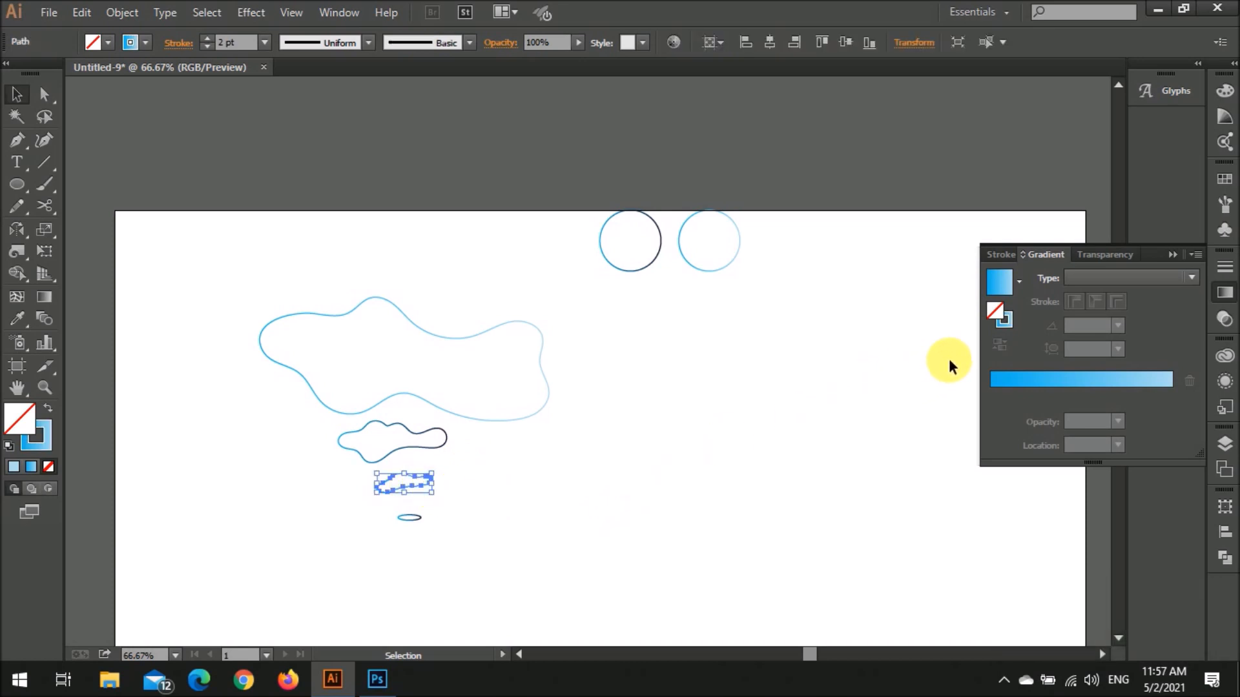
pyautogui.click(1005, 324)
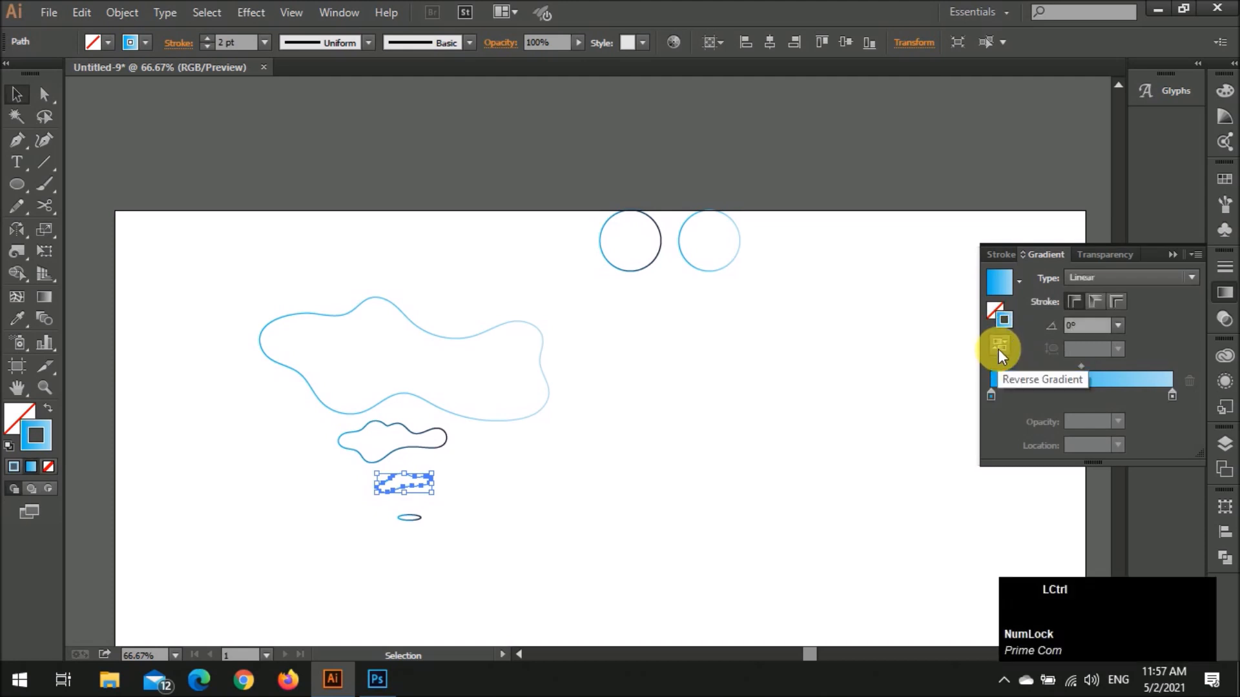
pyautogui.hotkey('ctrl', '4')
pyautogui.click(760, 346)
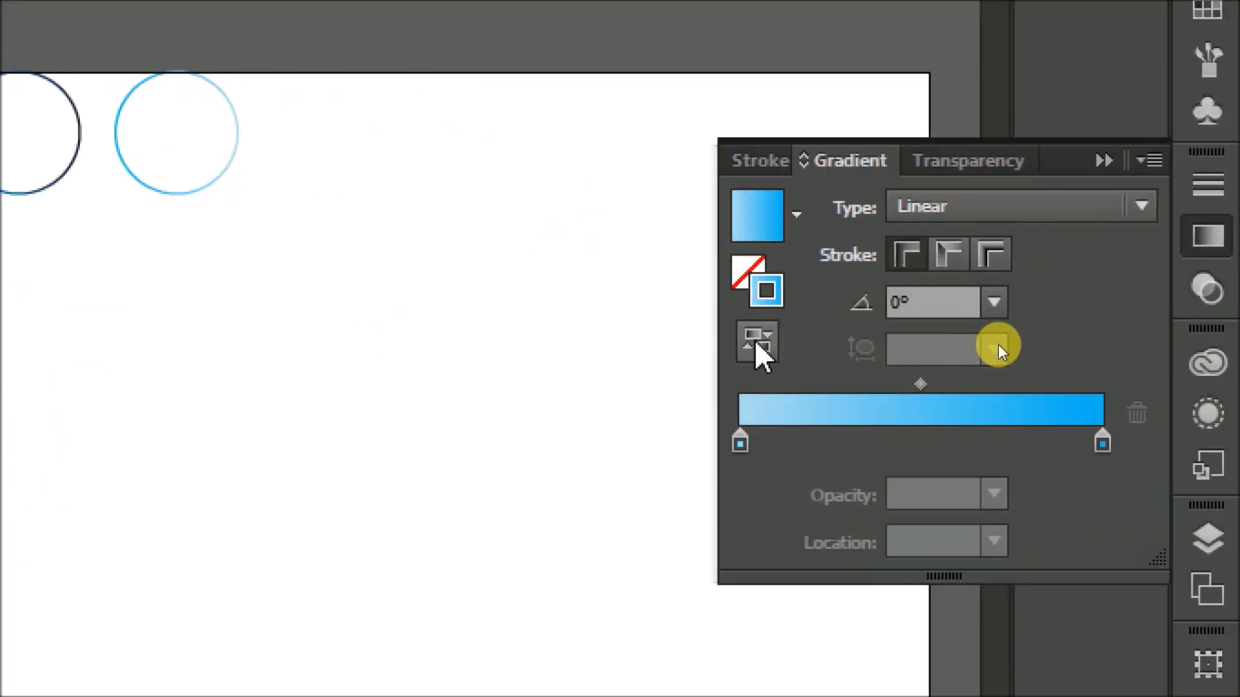
pyautogui.hotkey('ctrl', '4')
# Reverse the dark stroke gradient of the tiny ellipse
pyautogui.click(409, 514)
pyautogui.click(409, 518)
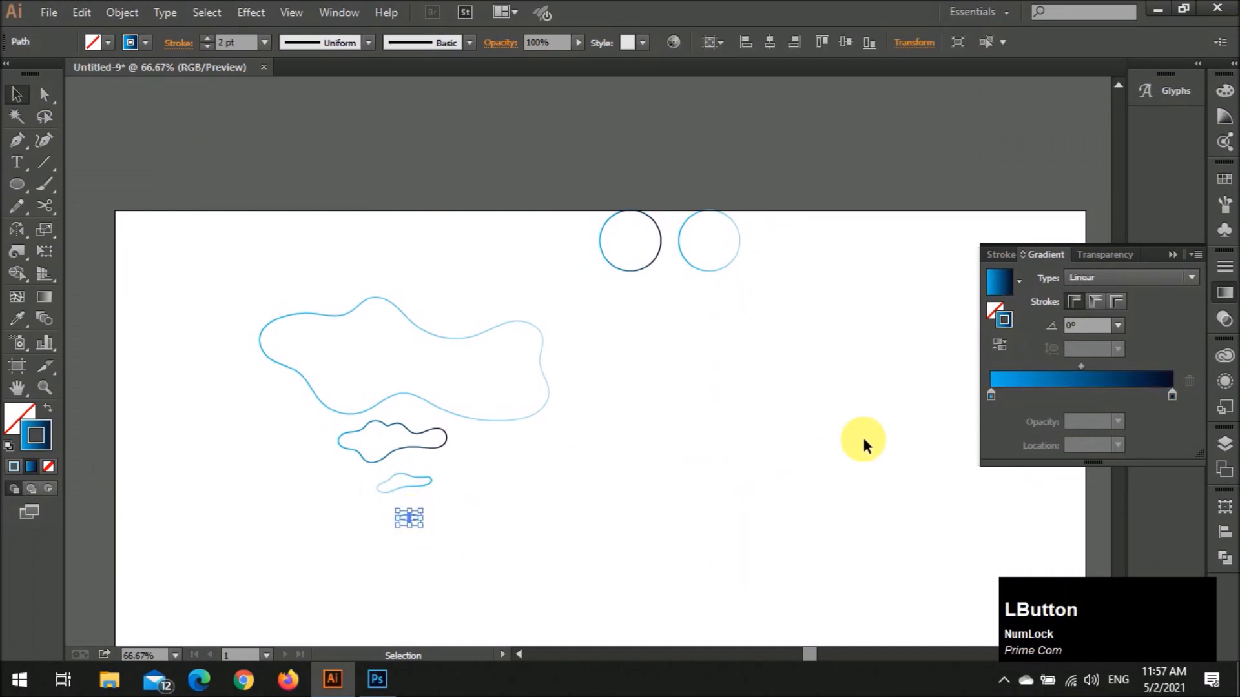
pyautogui.click(1000, 346)
pyautogui.click(610, 486)
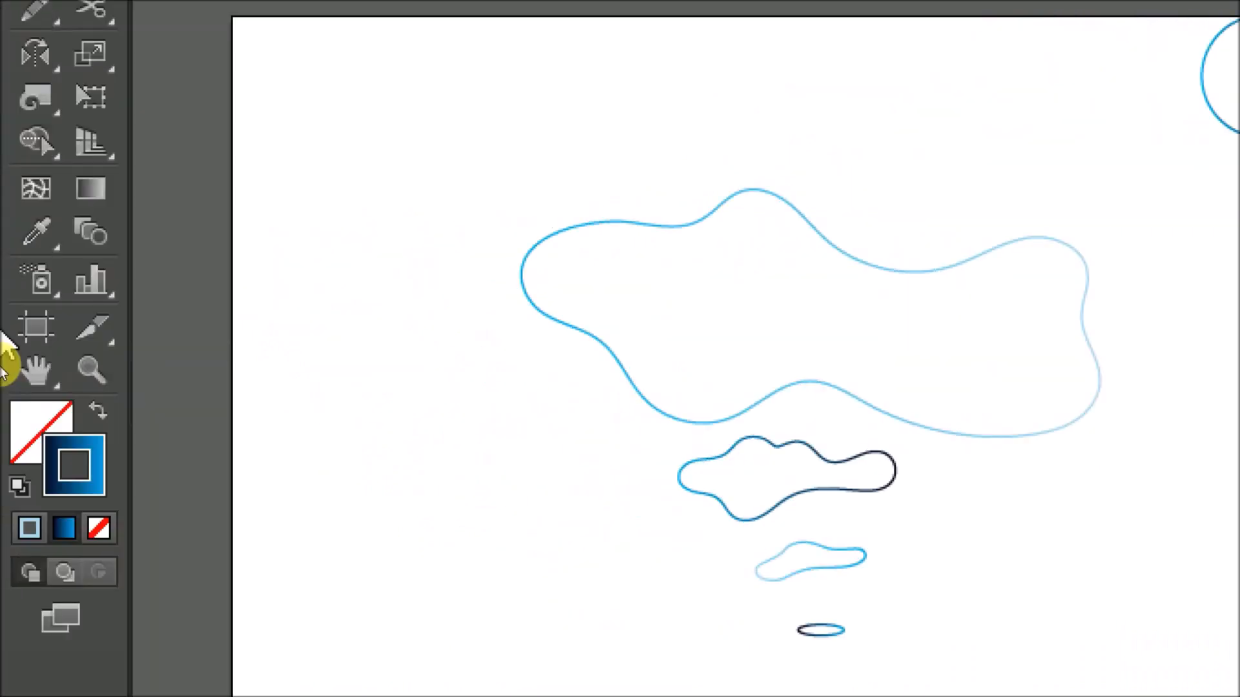
# Configure the Blend tool's spacing to 300 specified steps
pyautogui.doubleClick(97, 240)
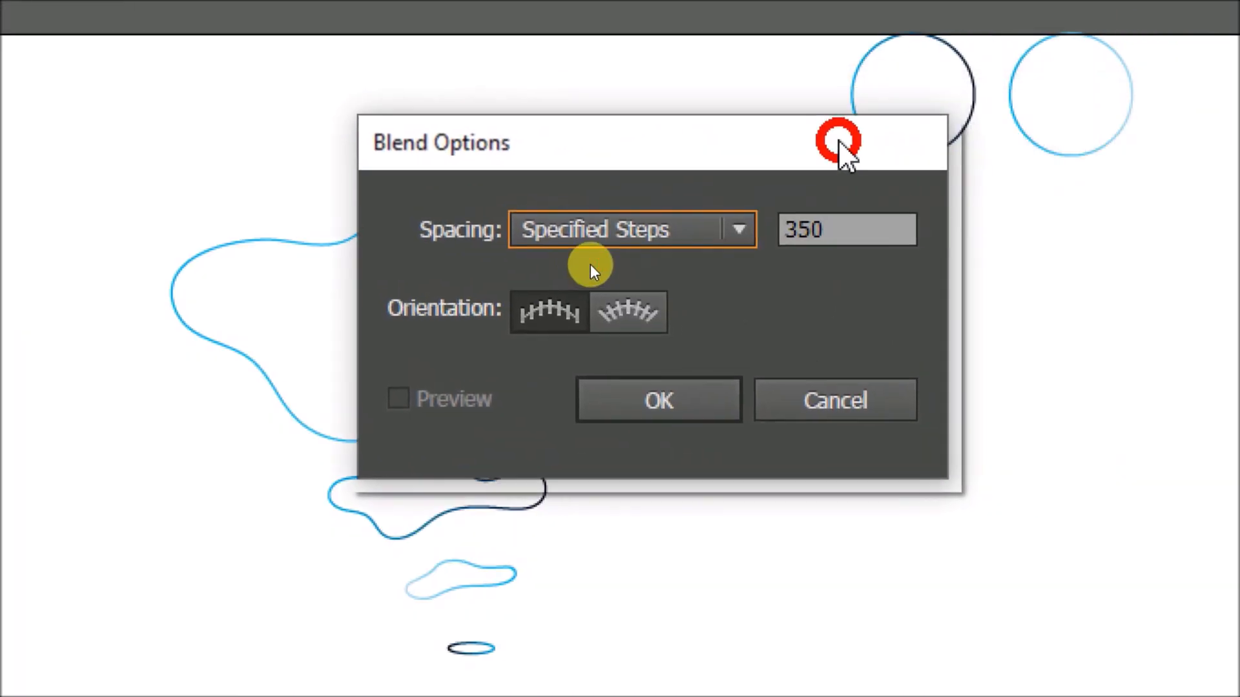
pyautogui.moveTo(839, 139); pyautogui.dragTo(826, 141)
pyautogui.press('Tab')
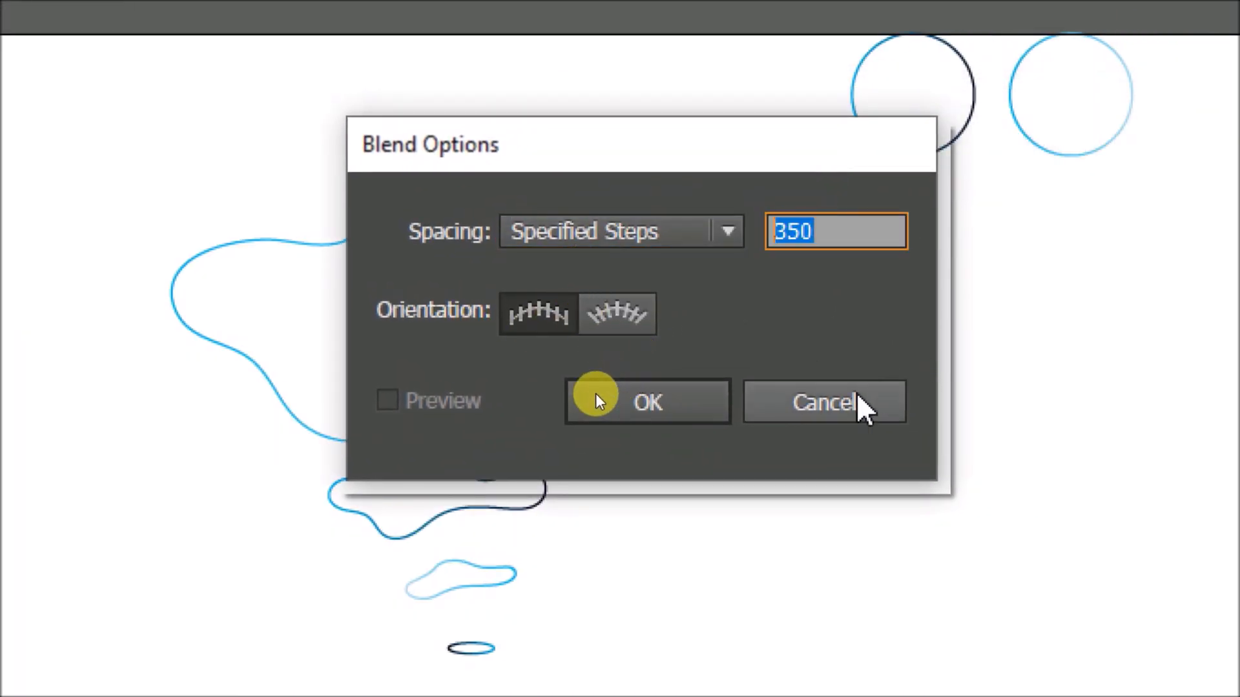
pyautogui.write('300')
pyautogui.press('Return')
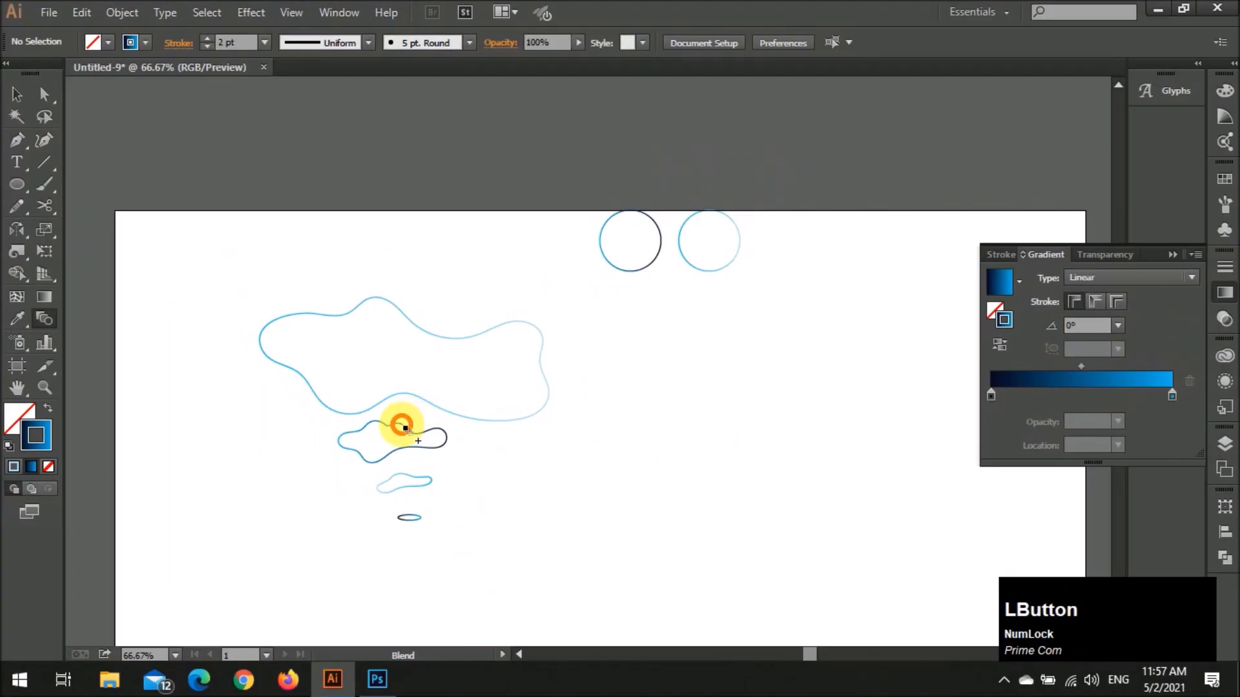
# Blend the large outline through the second and third wavy shapes down to the tiny ellipse
pyautogui.click(405, 429)
pyautogui.click(412, 481)
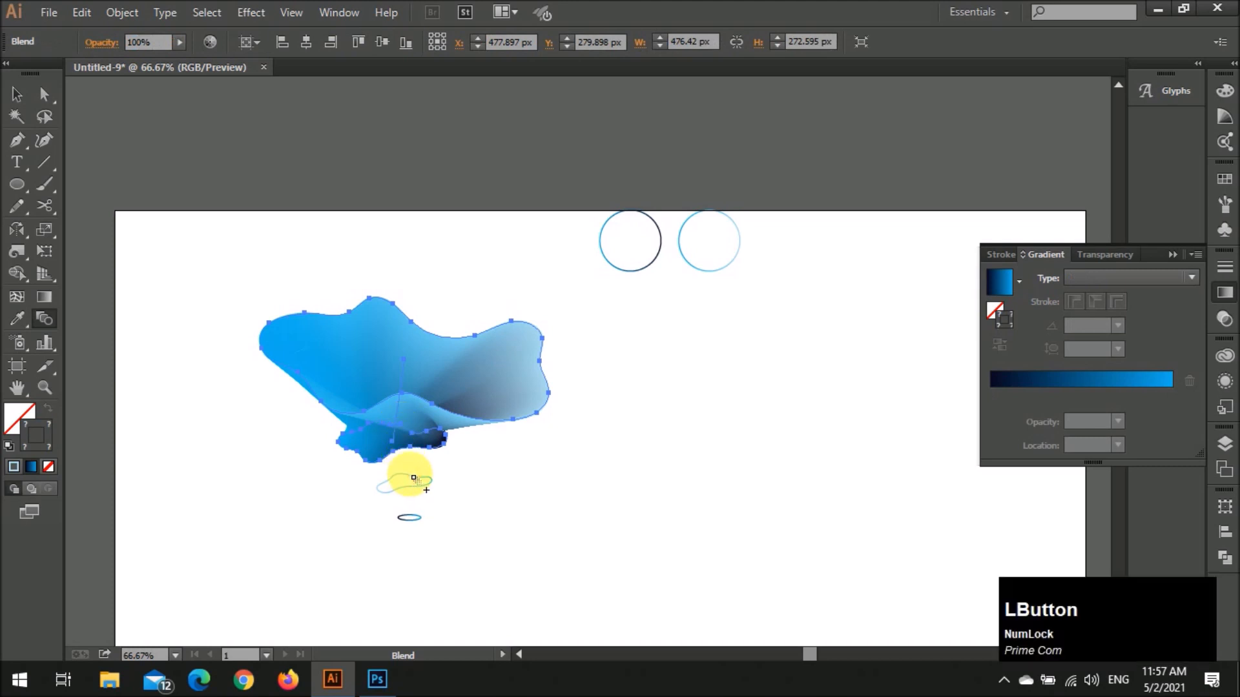
pyautogui.click(426, 521)
pyautogui.press('v')
pyautogui.click(589, 541)
# Move the finished blend further left and slightly up on the artboard
pyautogui.moveTo(491, 418); pyautogui.dragTo(433, 417)
pyautogui.click(500, 508)
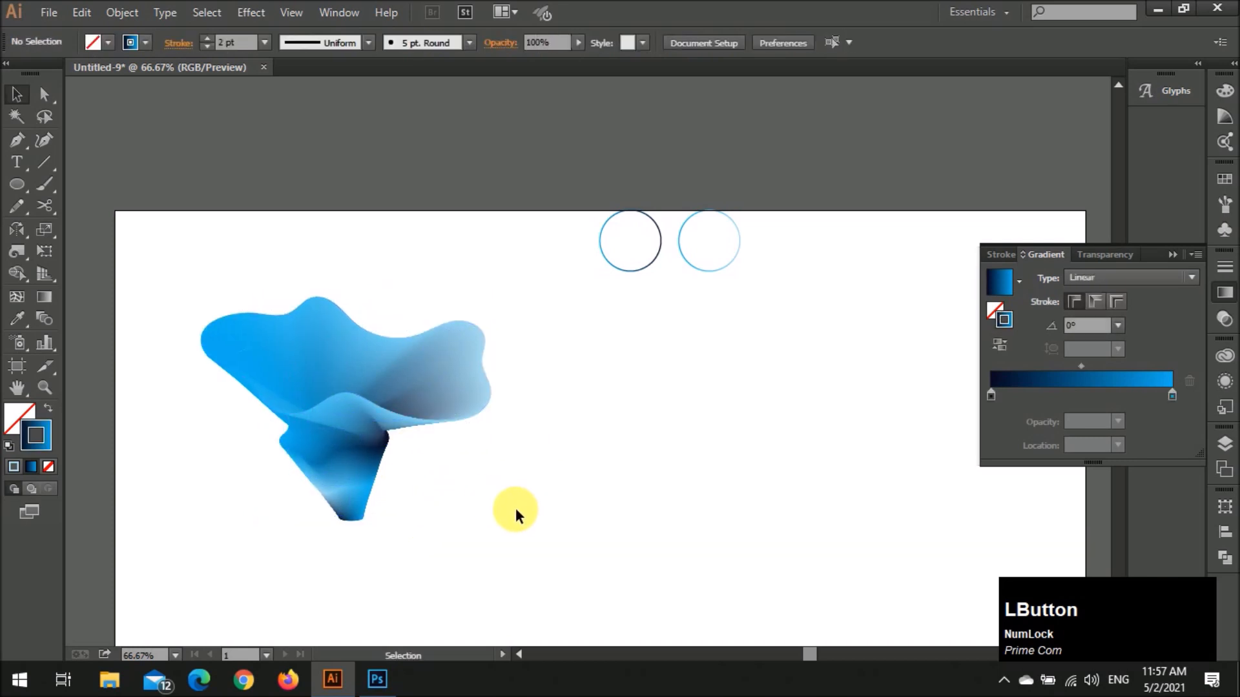
pyautogui.click(455, 420)
pyautogui.click(565, 487)
pyautogui.hscroll(3, 506, 463)
pyautogui.click(390, 420)
pyautogui.moveTo(390, 420); pyautogui.dragTo(362, 394)
pyautogui.click(451, 471)
pyautogui.hscroll(1, 450, 471)
pyautogui.scroll(-2, 451, 471)
pyautogui.hscroll(-4, 451, 471)
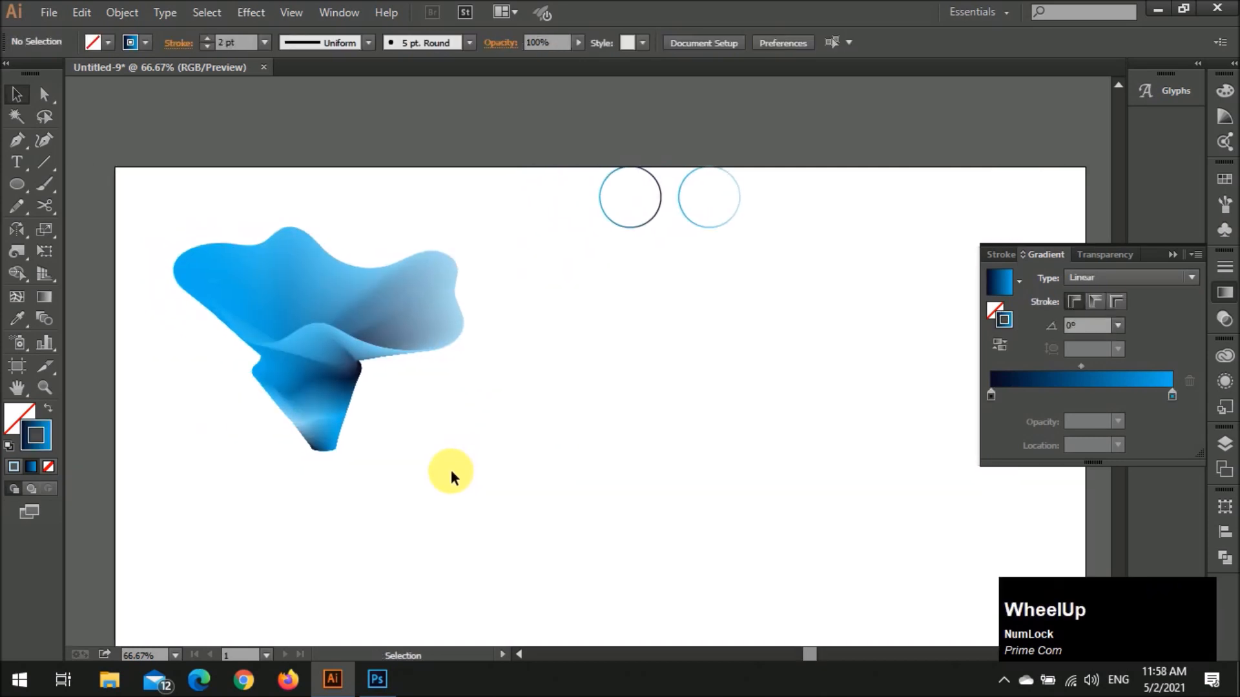
# Draw a hooked, spiral-like open curve with the Pencil in the empty area beside the blend
pyautogui.hscroll(2, 451, 472)
pyautogui.press('n')
pyautogui.moveTo(571, 316)
pyautogui.mouseDown()
pyautogui.moveTo(532, 387)
pyautogui.moveTo(575, 411)
pyautogui.moveTo(612, 395)
pyautogui.moveTo(580, 370)
pyautogui.mouseUp()
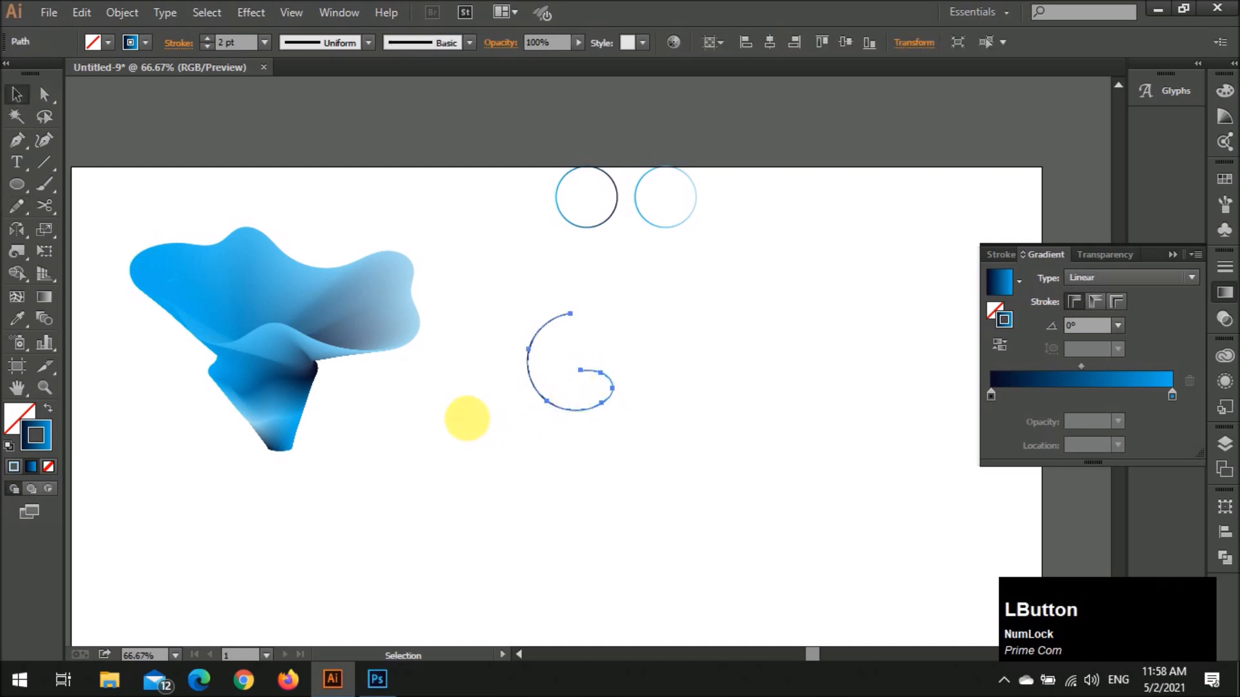
# Duplicate the blend above the original, overlapping the artboard's upper edge, and move the original down and right
pyautogui.click(467, 418)
pyautogui.moveTo(337, 347); pyautogui.dragTo(365, 240)
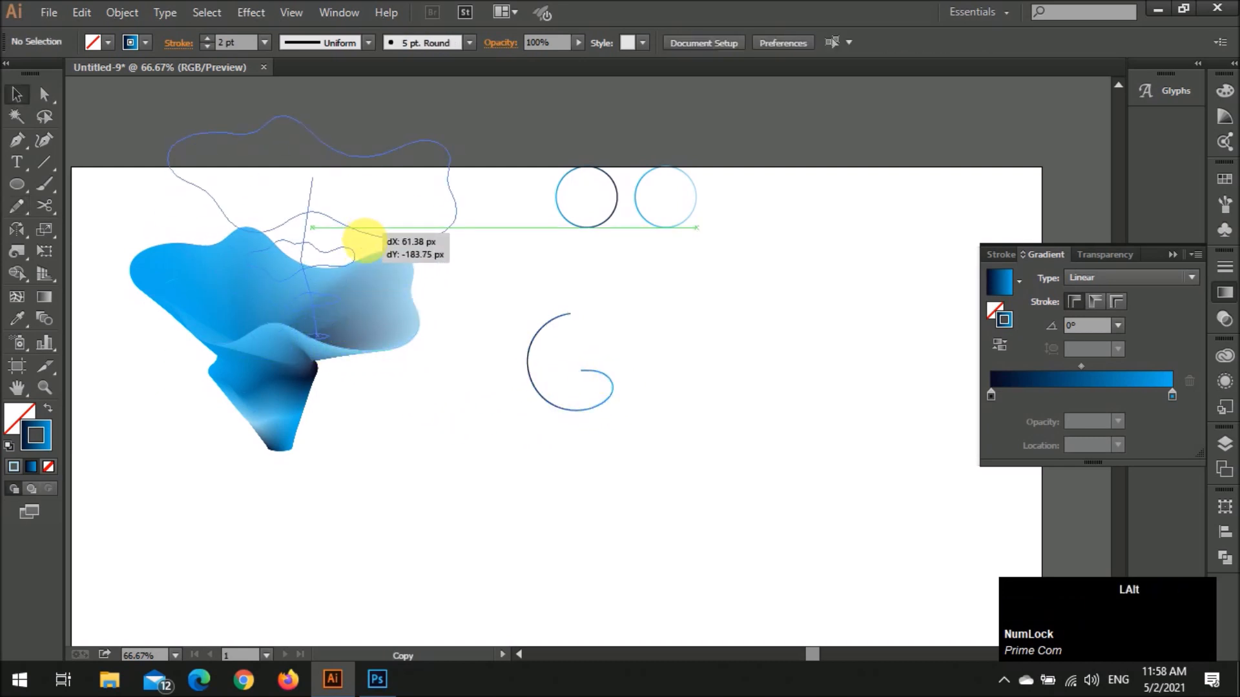
pyautogui.moveTo(262, 370); pyautogui.dragTo(305, 455)
# Replace the lower blend's spine with the hooked curve and shift the resulting blend to the right
pyautogui.moveTo(669, 448); pyautogui.dragTo(415, 381)
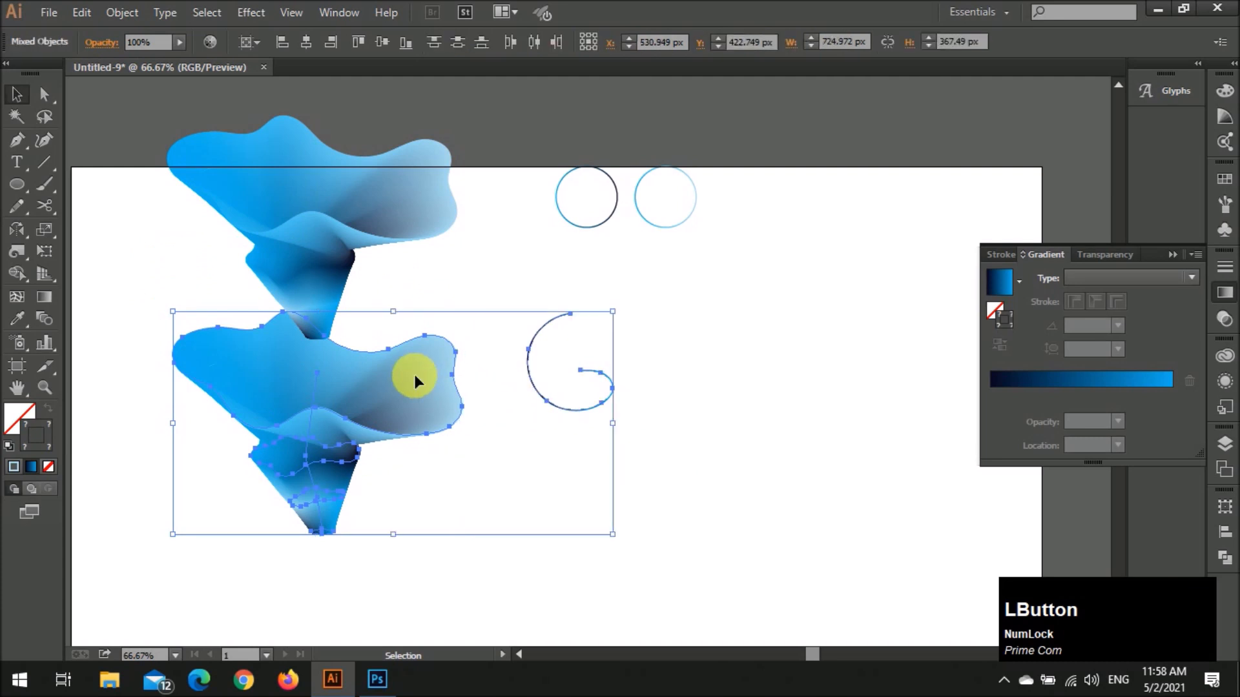
pyautogui.click(115, 13)
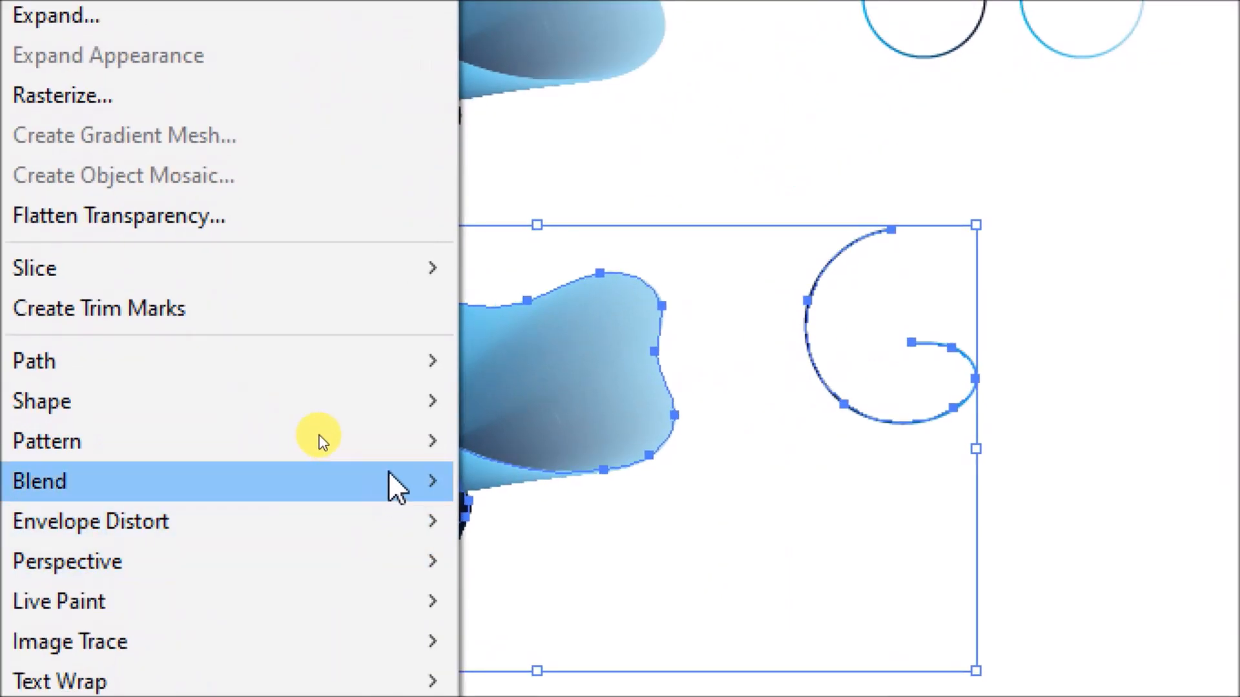
pyautogui.moveTo(420, 486)
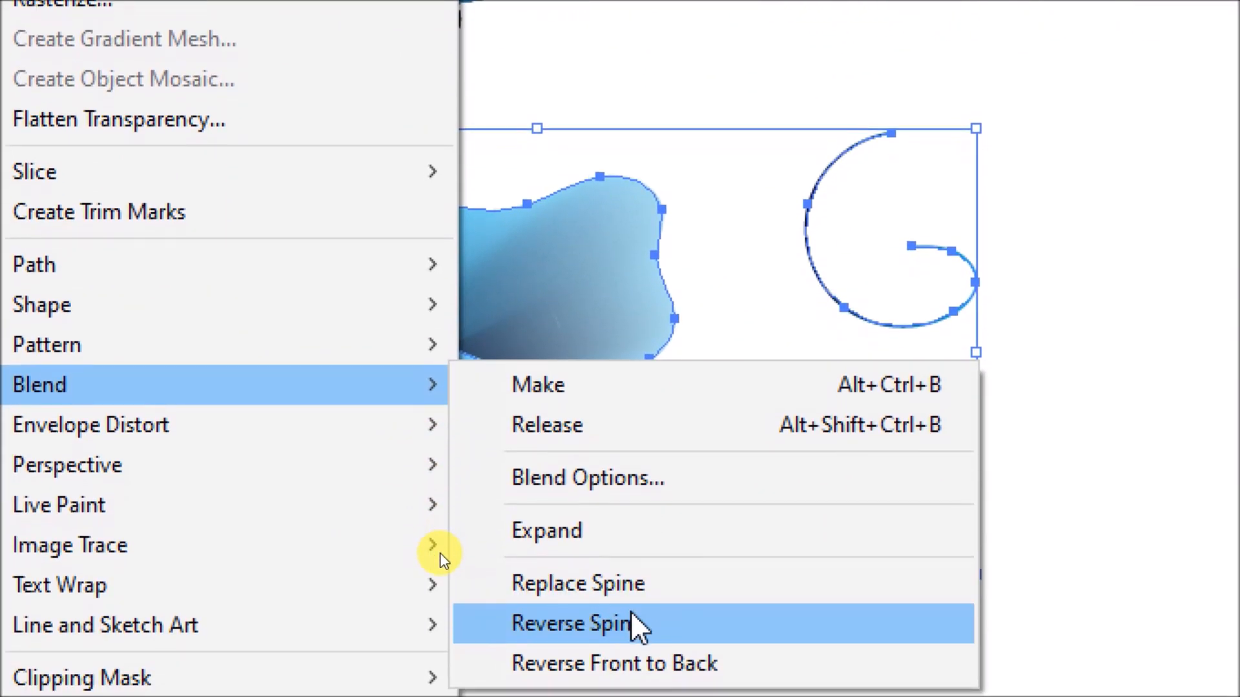
pyautogui.click(678, 584)
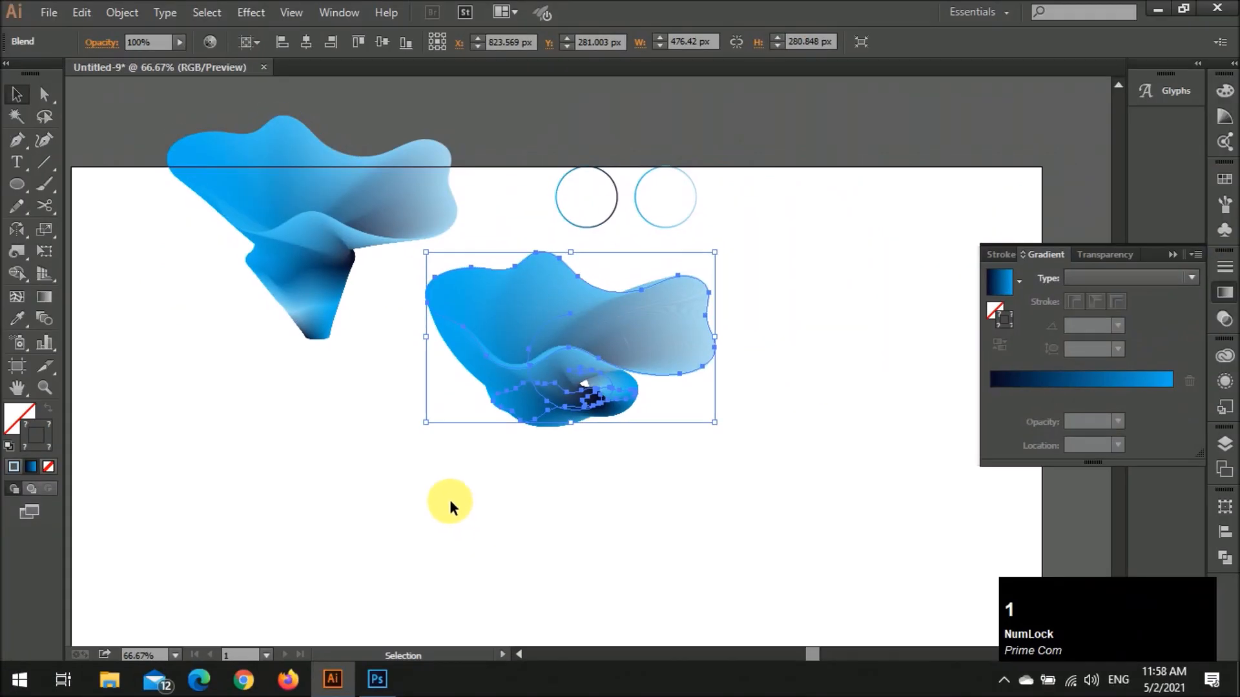
pyautogui.click(621, 475)
pyautogui.moveTo(563, 367); pyautogui.dragTo(655, 365)
pyautogui.click(645, 451)
# Reshape the blend's large outline with the Curvature tool, pulling its lower wave, lower right corner and upper right dip downwards
pyautogui.scroll(1, 649, 399)
pyautogui.click(616, 329)
pyautogui.press('a')
pyautogui.click(641, 316)
pyautogui.click(44, 140)
pyautogui.moveTo(582, 341); pyautogui.dragTo(583, 373)
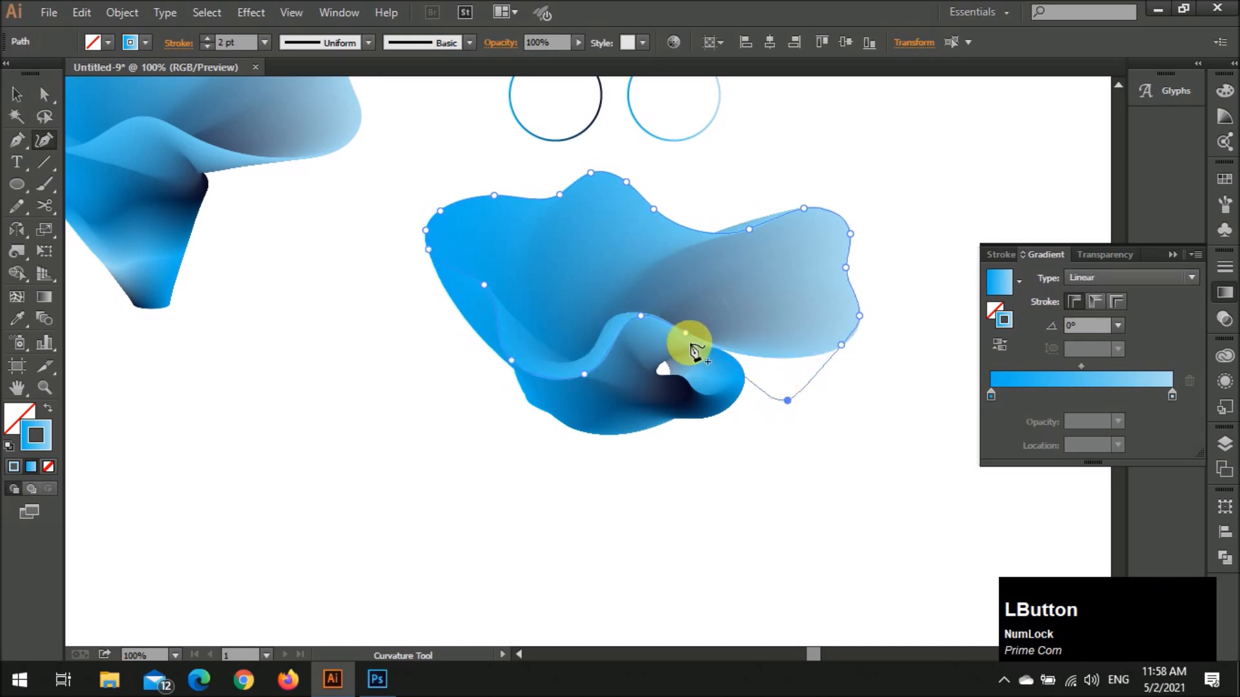
pyautogui.moveTo(840, 349); pyautogui.dragTo(858, 385)
pyautogui.moveTo(749, 232); pyautogui.dragTo(744, 264)
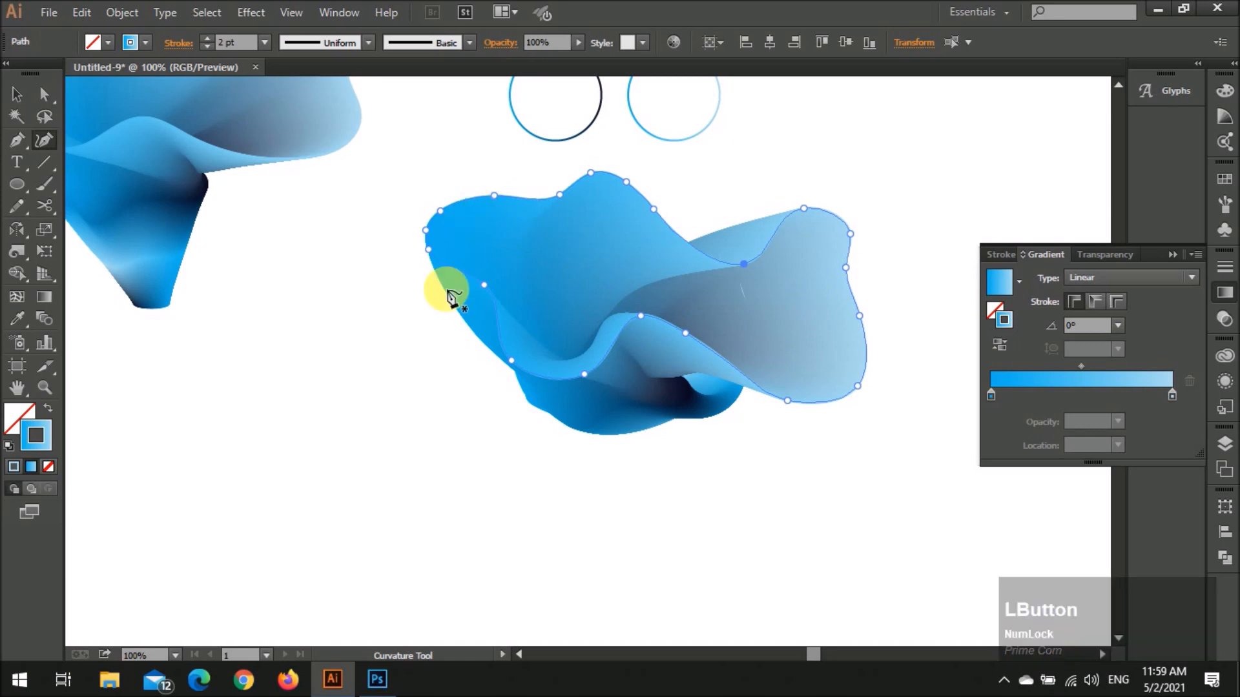
pyautogui.press('v')
pyautogui.click(449, 435)
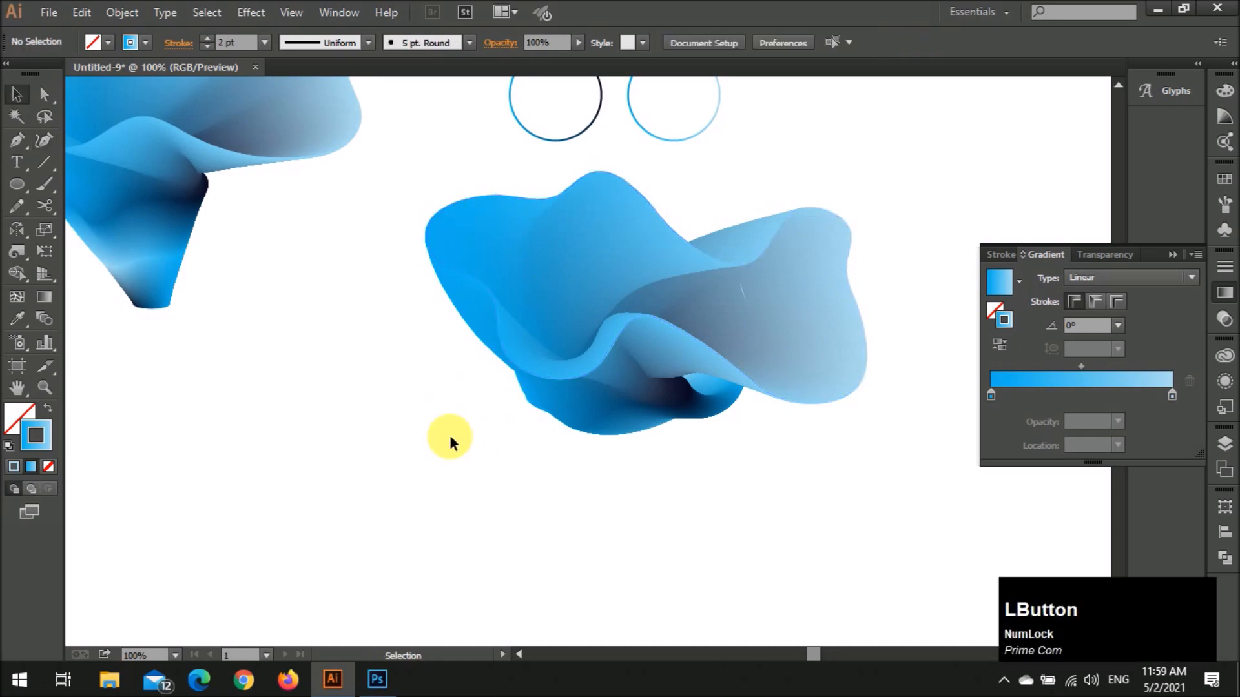
# Draw an open S-like curve ending in a hook with the Pencil in the empty area below the two blends
pyautogui.scroll(-1, 408, 378)
pyautogui.hscroll(-3, 409, 384)
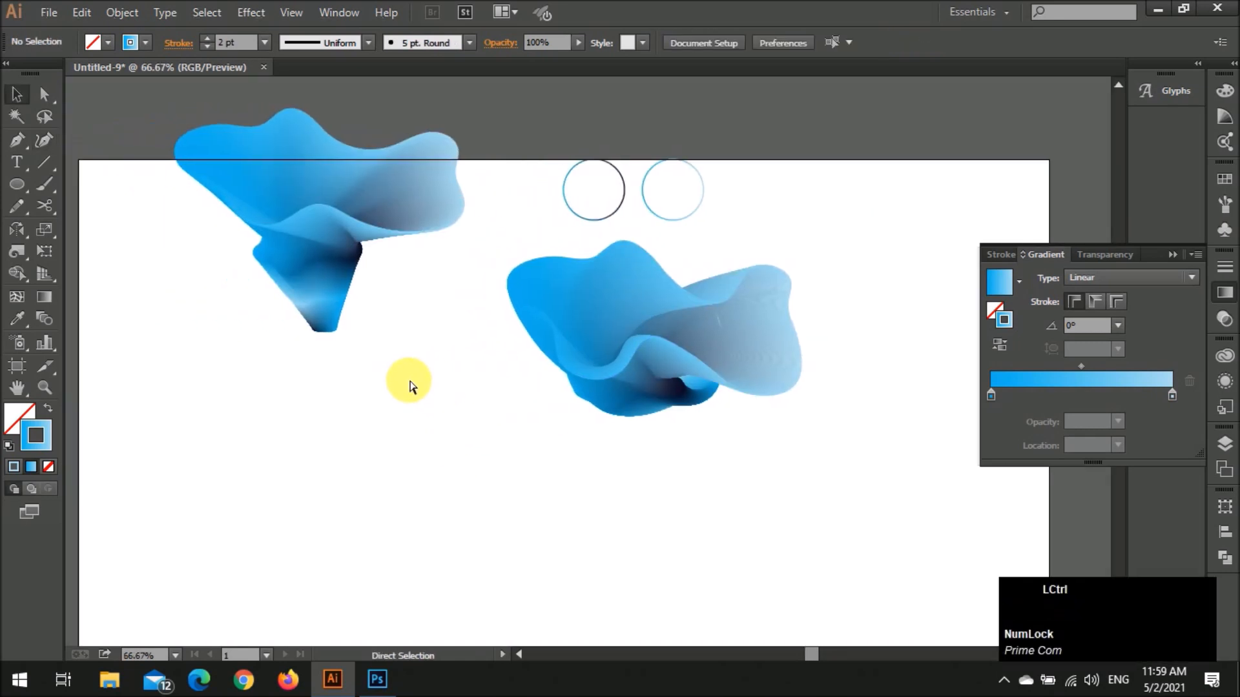
pyautogui.click(608, 347)
pyautogui.click(565, 461)
pyautogui.hscroll(-2, 327, 380)
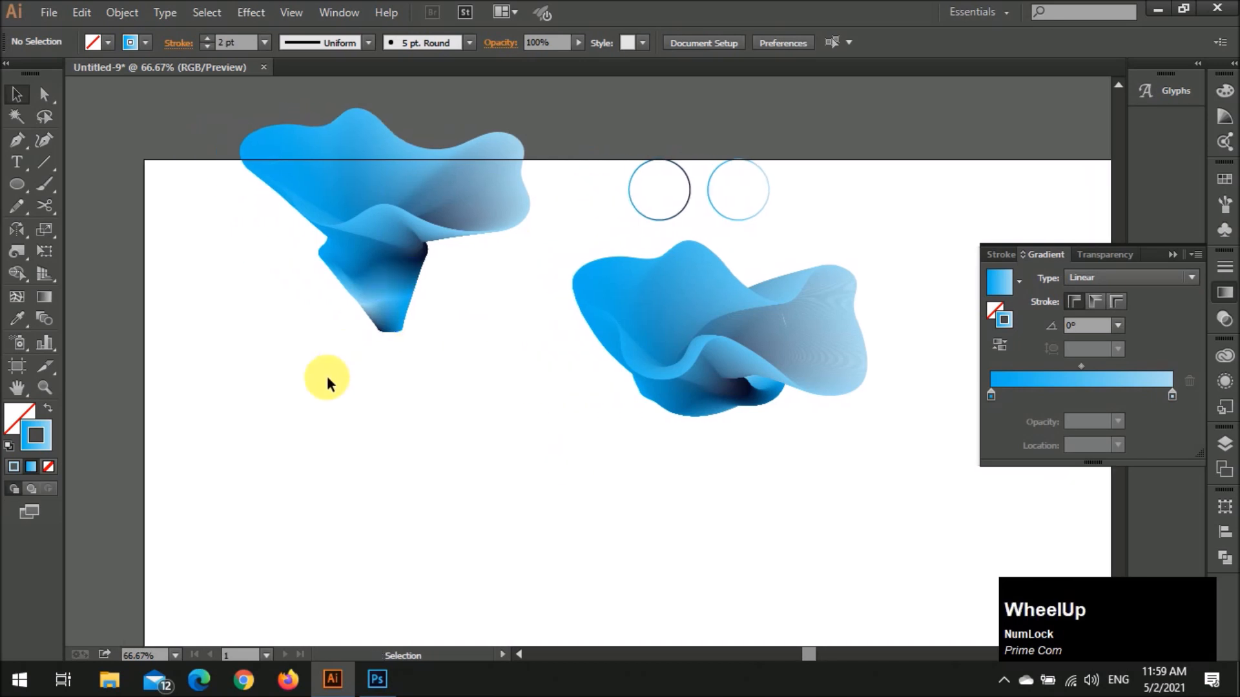
pyautogui.scroll(-1, 310, 452)
pyautogui.press('n')
pyautogui.moveTo(448, 368)
pyautogui.mouseDown()
pyautogui.moveTo(412, 419)
pyautogui.moveTo(523, 482)
pyautogui.moveTo(556, 432)
pyautogui.moveTo(510, 411)
pyautogui.mouseUp()
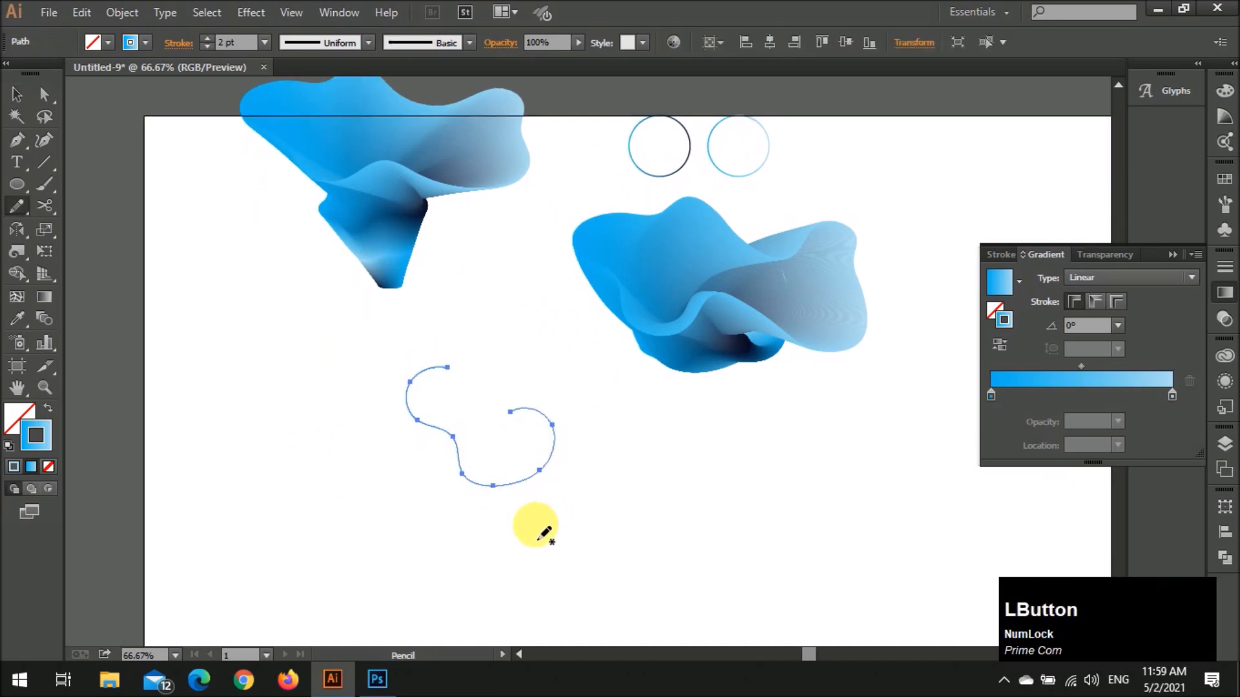
# Undo the last freehand curve and redraw it with the Pencil as a large open arc ending in a small hook
pyautogui.hotkey('ctrl', 'v')
pyautogui.hotkey('ctrl', 'z')
pyautogui.moveTo(461, 360)
pyautogui.mouseDown()
pyautogui.moveTo(402, 391)
pyautogui.moveTo(432, 431)
pyautogui.moveTo(498, 452)
pyautogui.moveTo(520, 423)
pyautogui.mouseUp()
# Duplicate the funnel-shaped blend down and to the left, and replace the copy's spine with the new hooked curve
pyautogui.press('v')
pyautogui.click(457, 501)
pyautogui.moveTo(379, 222); pyautogui.dragTo(330, 353)
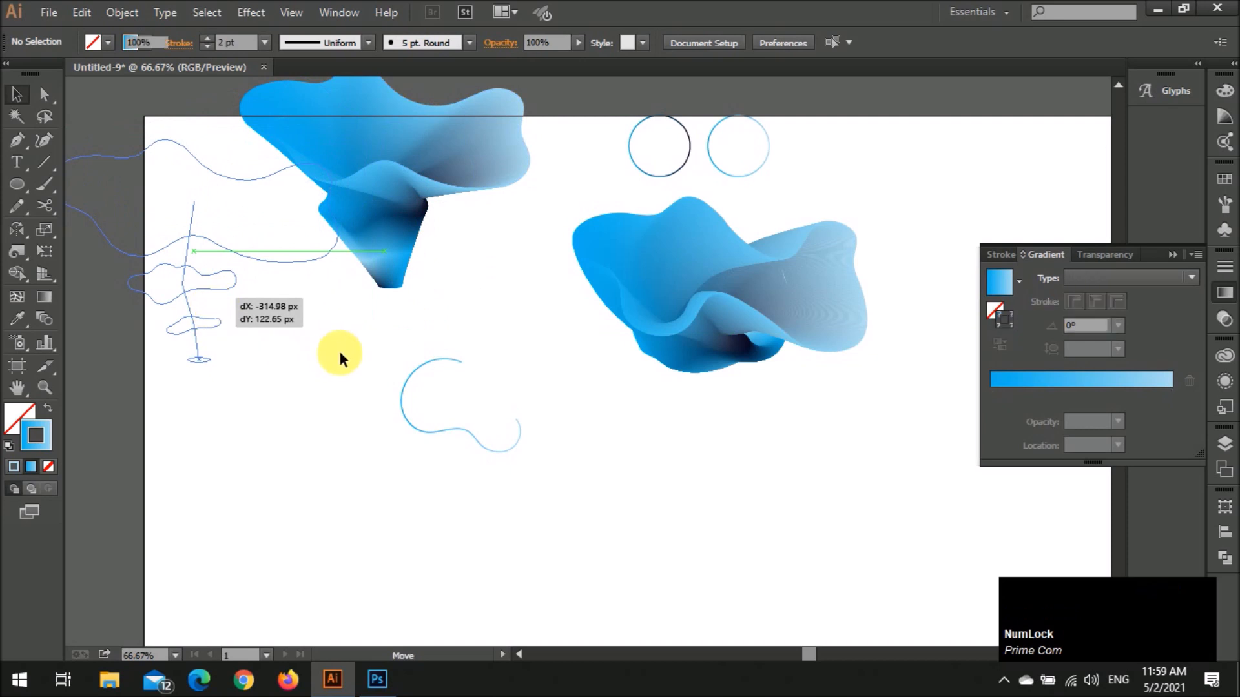
pyautogui.keyDown('shift'); pyautogui.click(268, 252); pyautogui.keyUp('shift')
pyautogui.moveTo(498, 354); pyautogui.dragTo(353, 432)
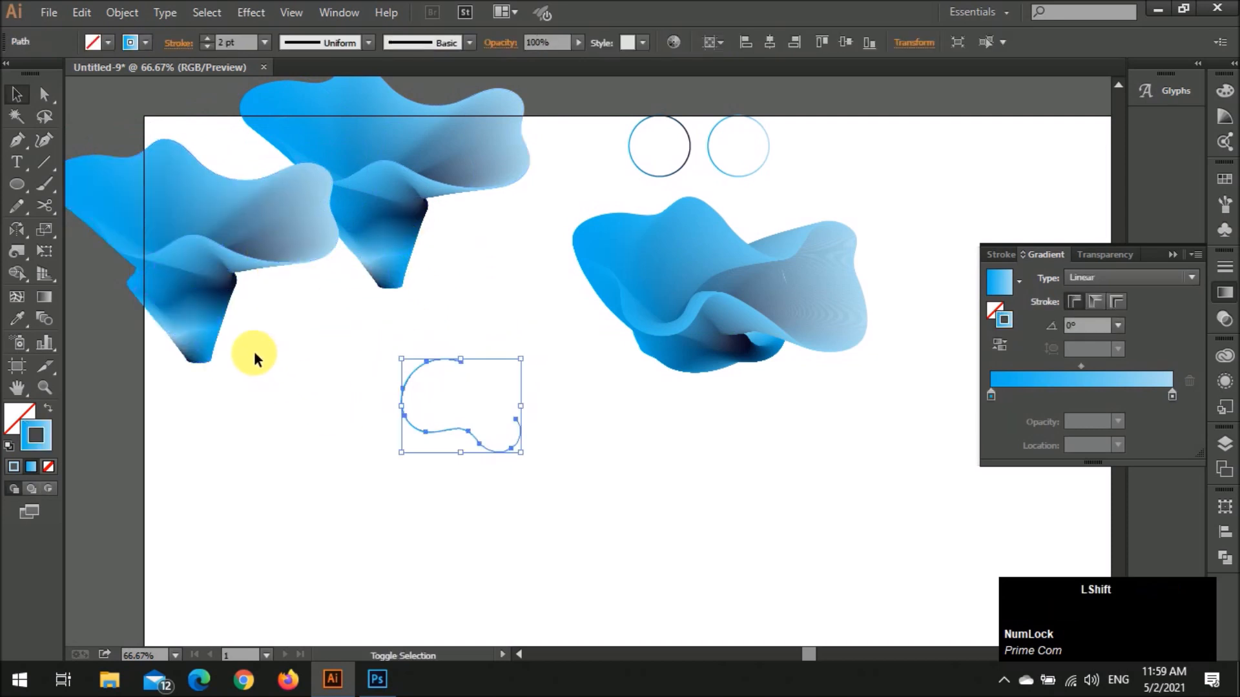
pyautogui.keyDown('shift'); pyautogui.click(203, 289); pyautogui.keyUp('shift')
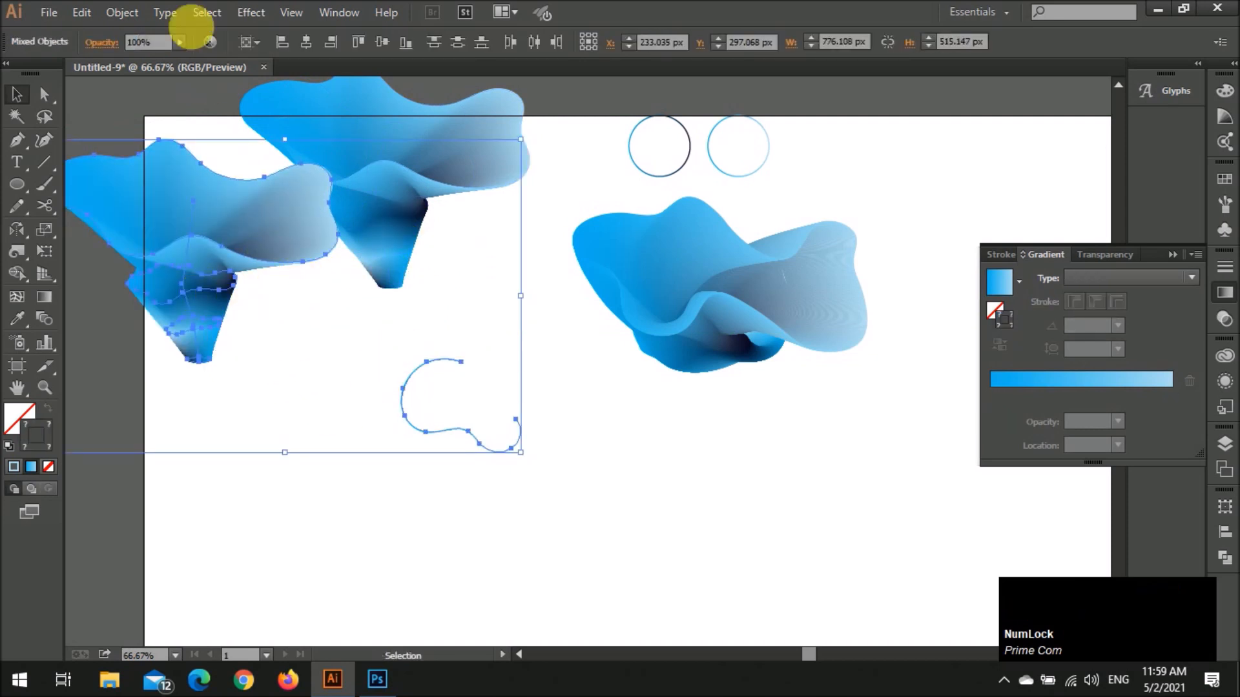
pyautogui.click(122, 12)
pyautogui.moveTo(255, 436)
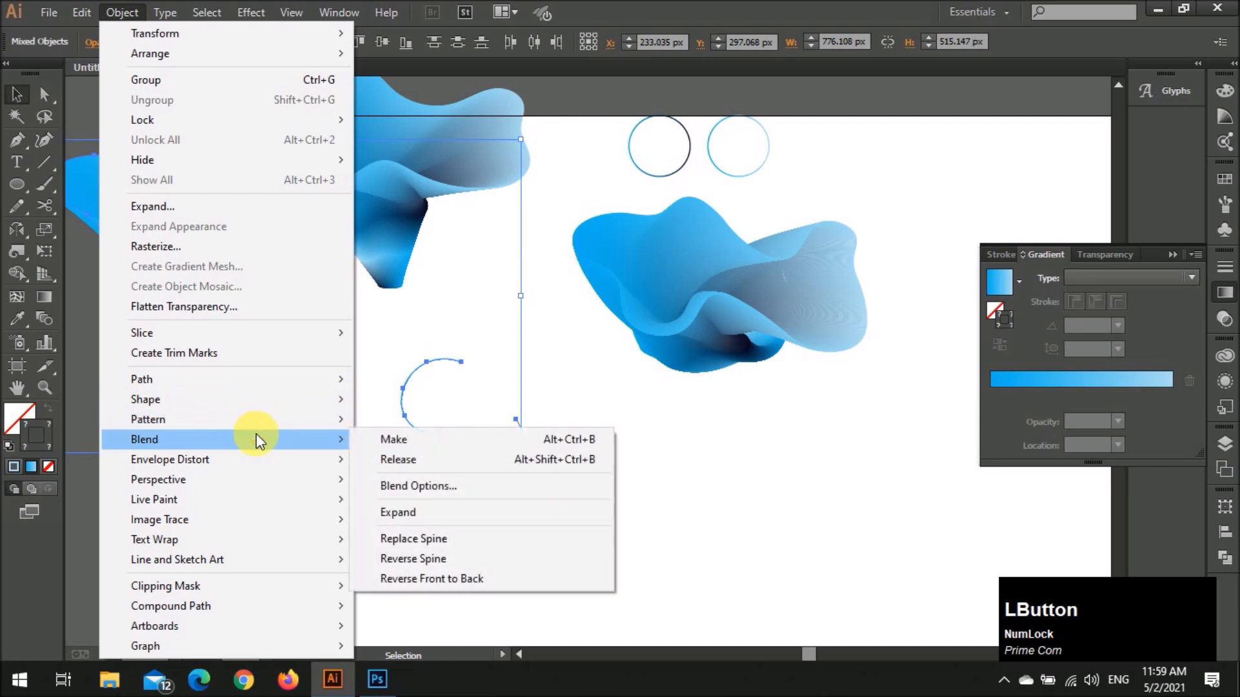
pyautogui.click(464, 538)
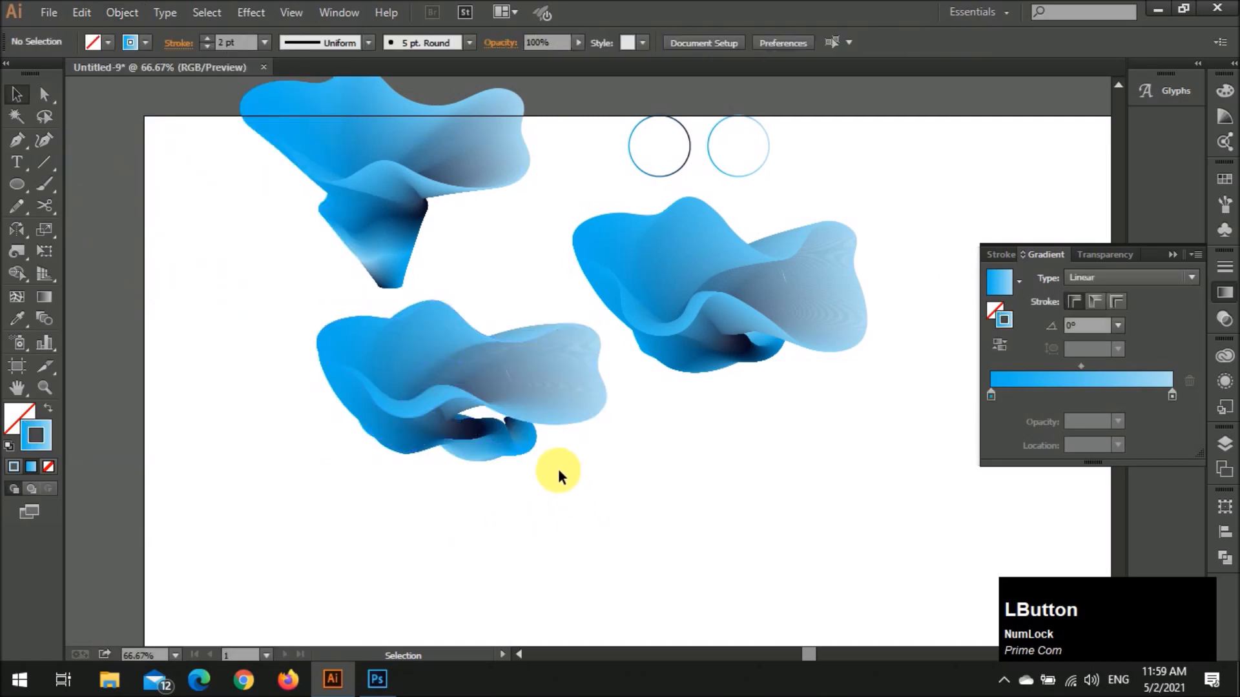
# Rotate the new blend about 163° and place it below the light blue blend, sent one level backward in the stacking order
pyautogui.moveTo(520, 395)
pyautogui.mouseDown()
pyautogui.moveTo(642, 448)
pyautogui.moveTo(600, 447)
pyautogui.mouseUp()
pyautogui.moveTo(700, 354)
pyautogui.mouseDown()
pyautogui.moveTo(476, 443)
pyautogui.moveTo(525, 450)
pyautogui.moveTo(650, 402)
pyautogui.mouseUp()
pyautogui.hotkey('ctrl', '[')
pyautogui.moveTo(727, 430); pyautogui.dragTo(728, 439)
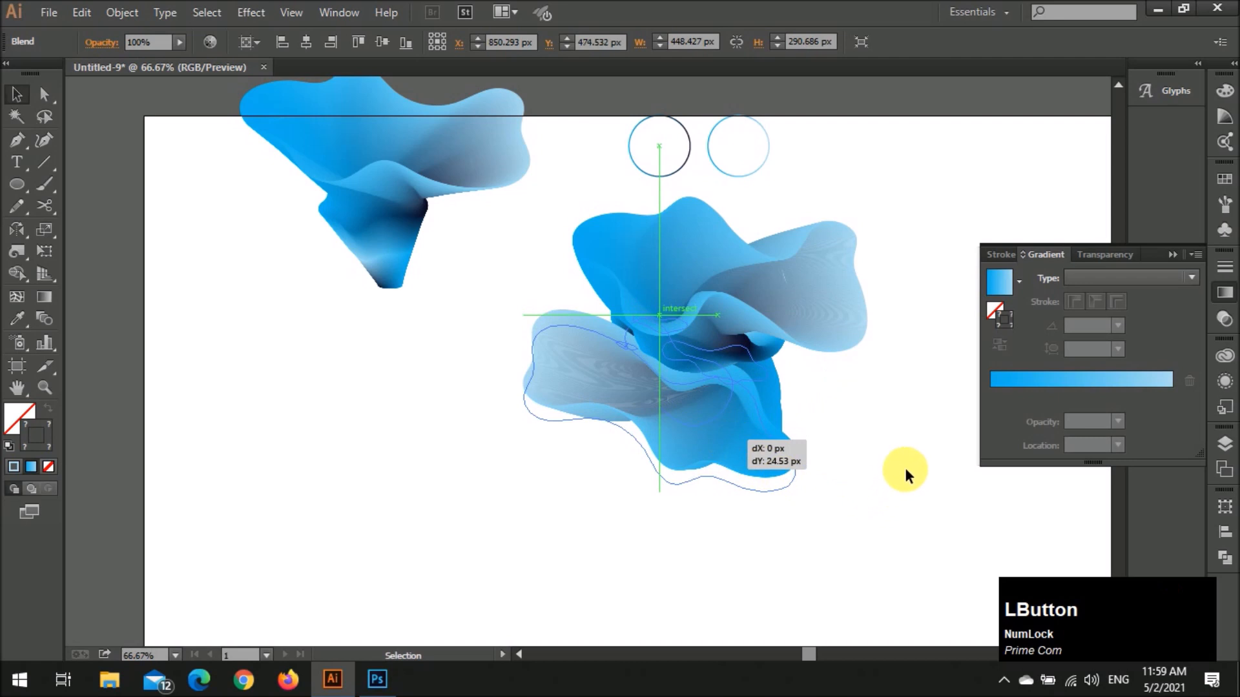
pyautogui.click(905, 464)
# Isolate the rotated blend's large outline and give its stroke the blue-to-navy gradient sampled from the darker circle
pyautogui.click(603, 404)
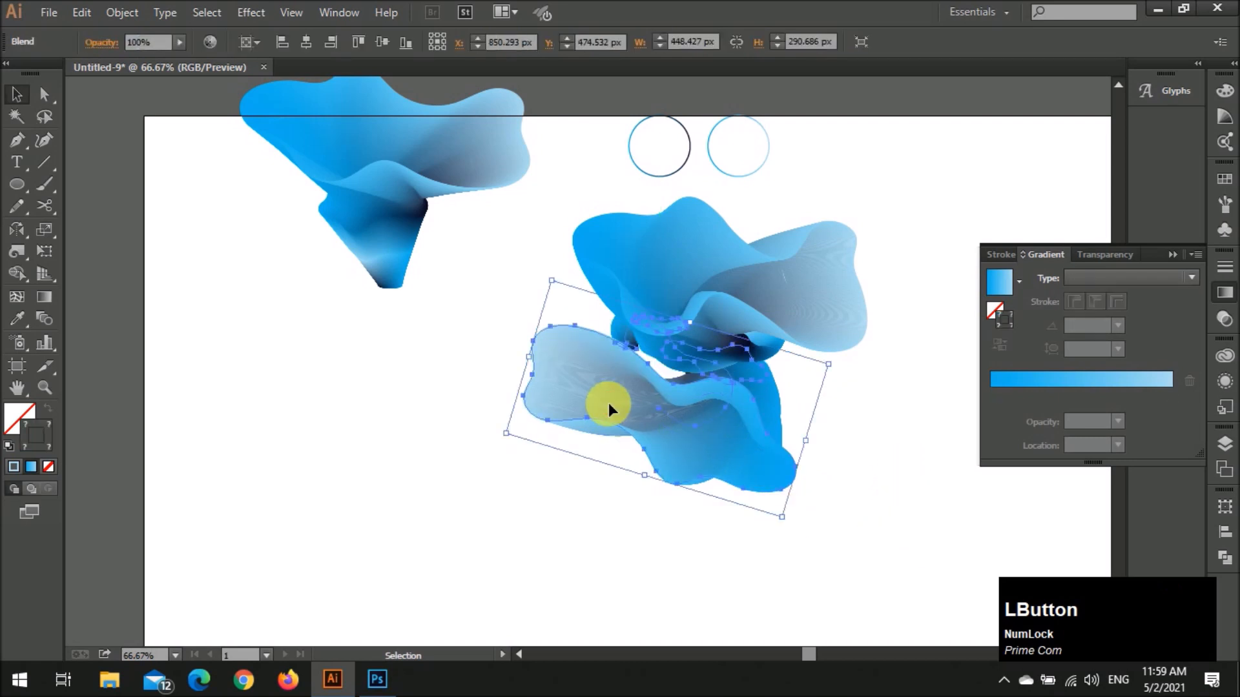
pyautogui.click(781, 409)
pyautogui.doubleClick(768, 411)
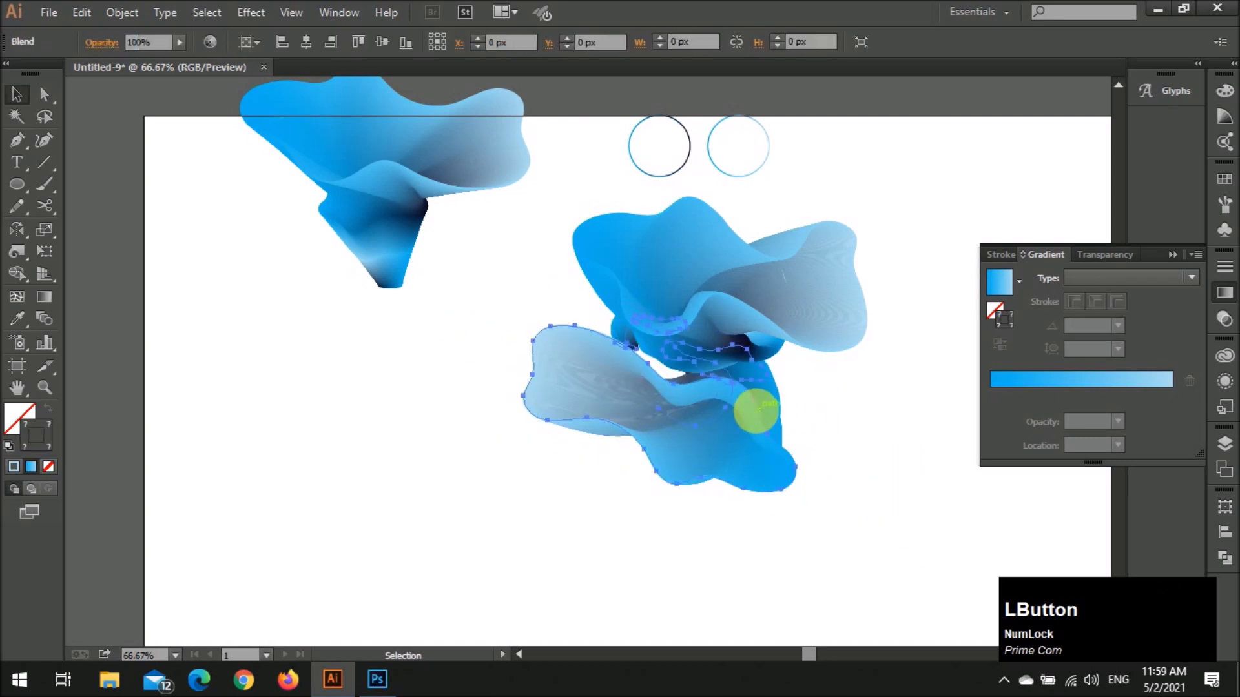
pyautogui.click(762, 412)
pyautogui.scroll(2, 463, 261)
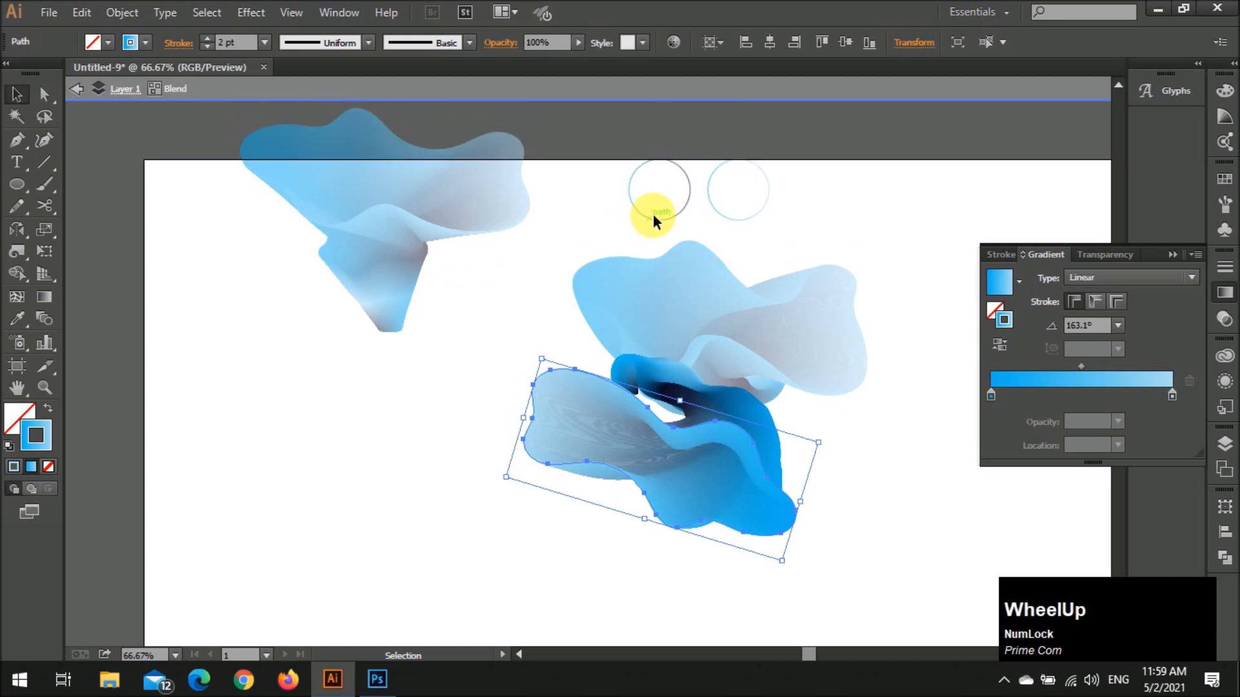
pyautogui.press('i')
pyautogui.click(655, 222)
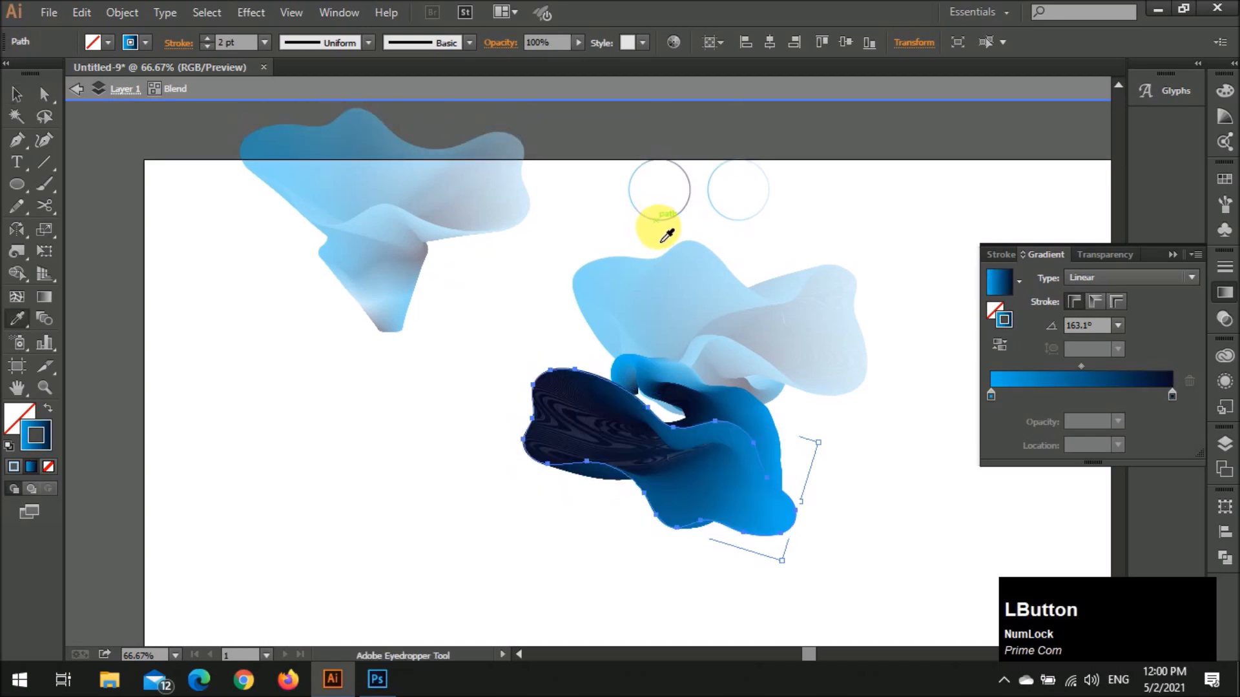
pyautogui.press('v')
pyautogui.click(852, 420)
pyautogui.doubleClick(882, 475)
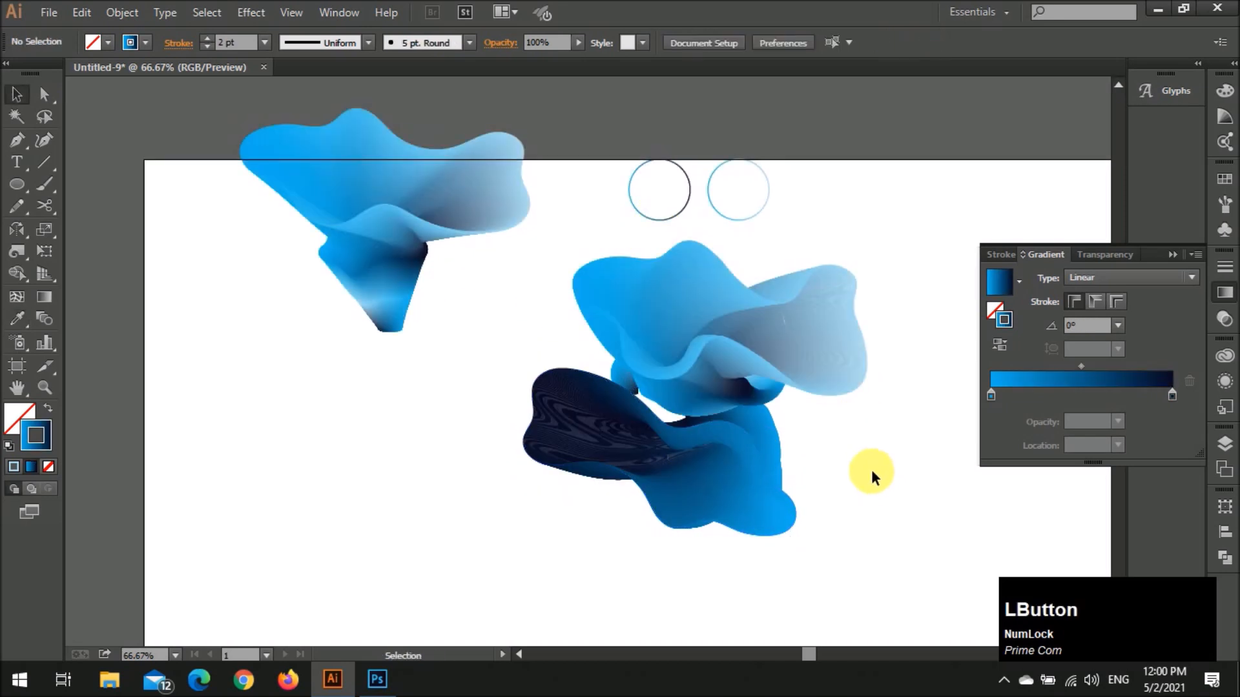
# Lighten the navy stop in the large outline's stroke gradient to a dark blue and reverse the gradient
pyautogui.doubleClick(787, 506)
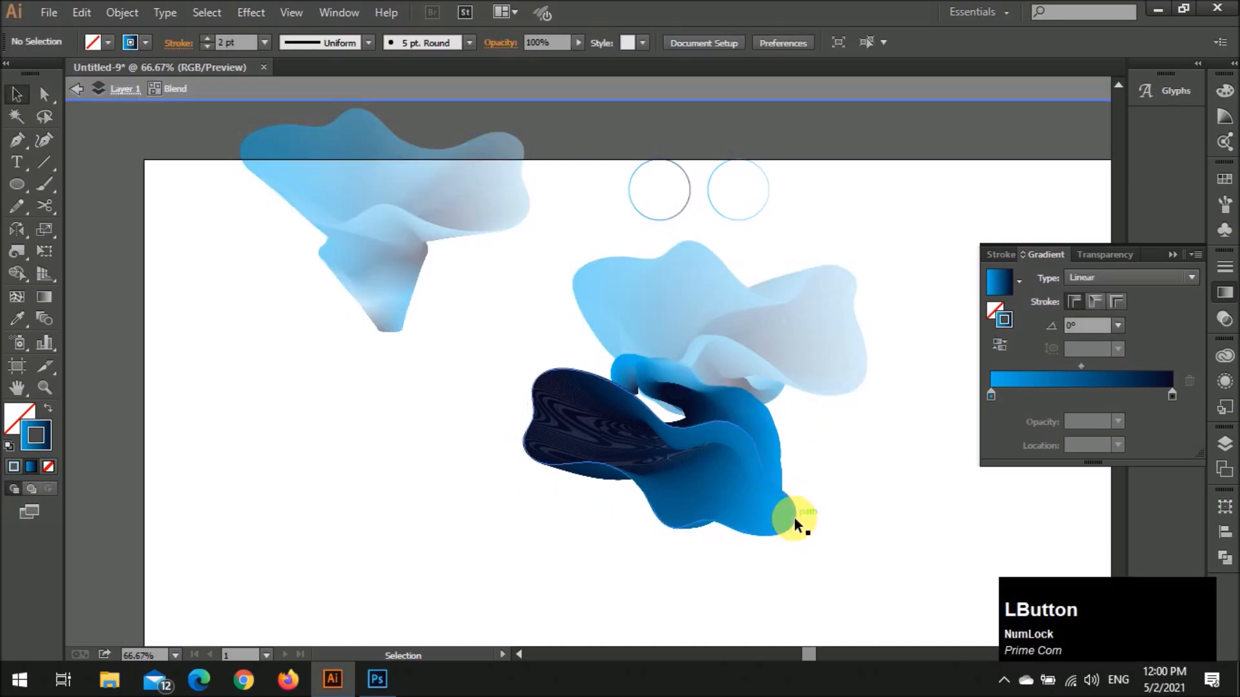
pyautogui.moveTo(1160, 393); pyautogui.dragTo(1149, 406)
pyautogui.doubleClick(943, 491)
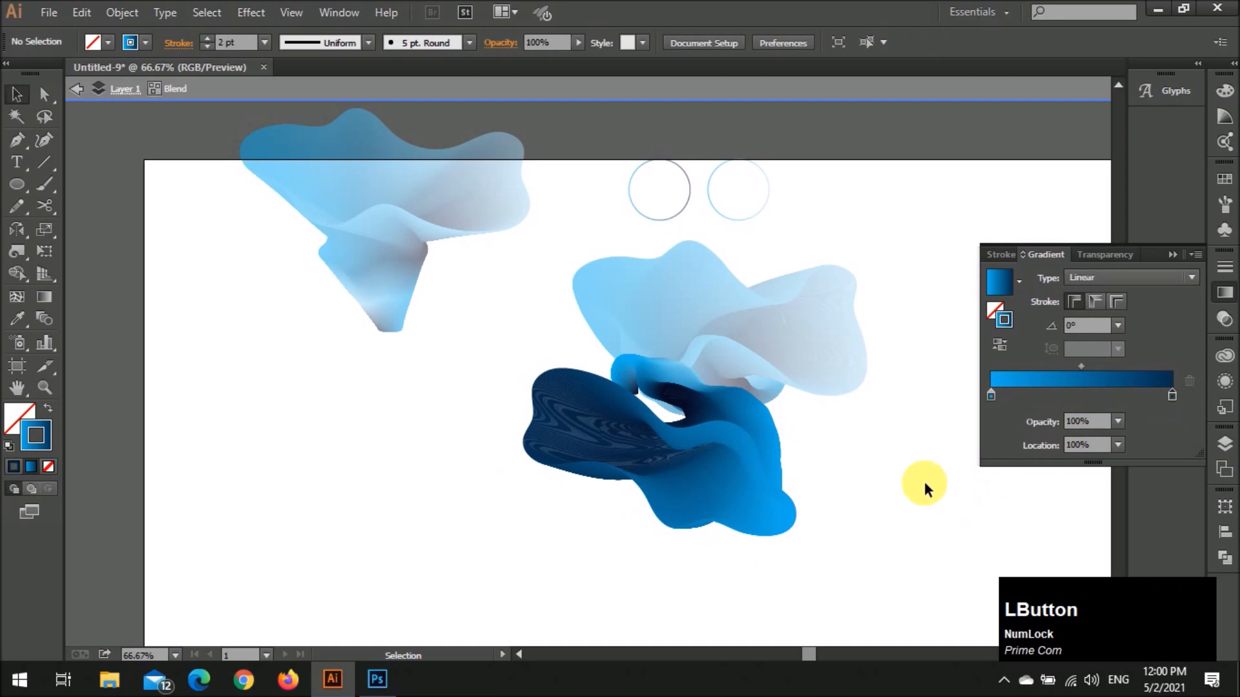
pyautogui.doubleClick(766, 491)
pyautogui.click(783, 496)
pyautogui.click(999, 345)
pyautogui.click(859, 475)
pyautogui.doubleClick(856, 471)
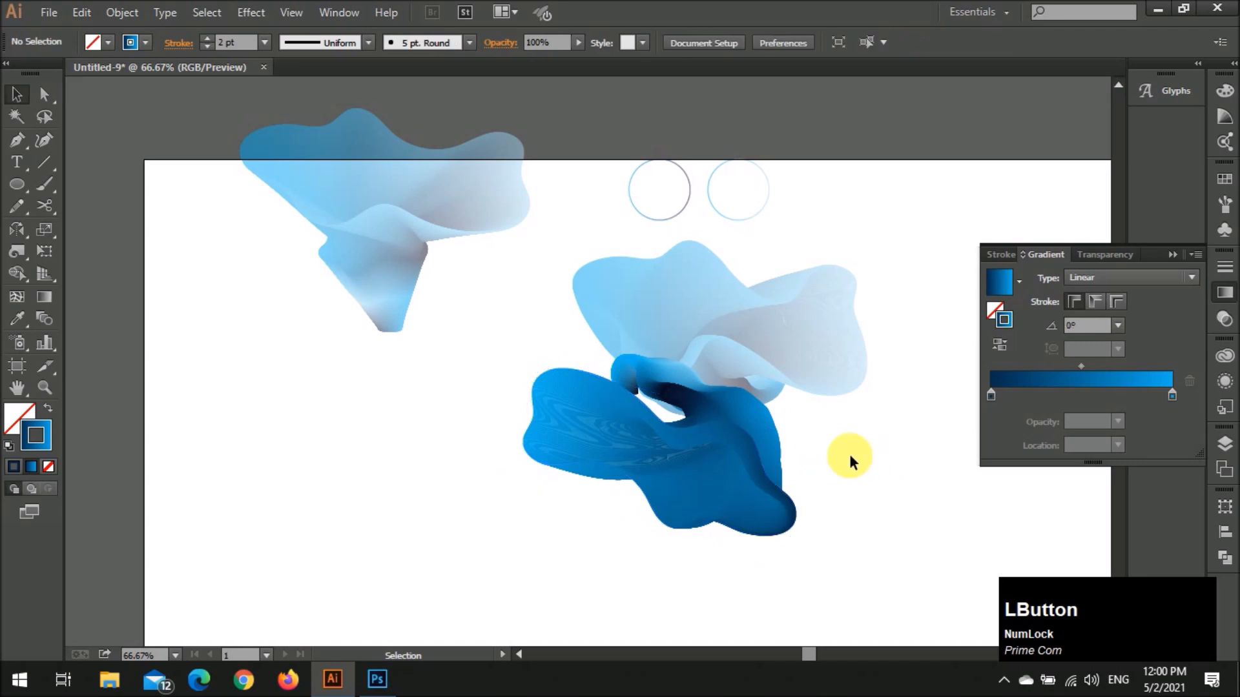
# Isolate the dark blend's large outline and pull its left tip and lower left point outward and down with the Curvature tool
pyautogui.scroll(-1, 839, 450)
pyautogui.hscroll(1, 840, 452)
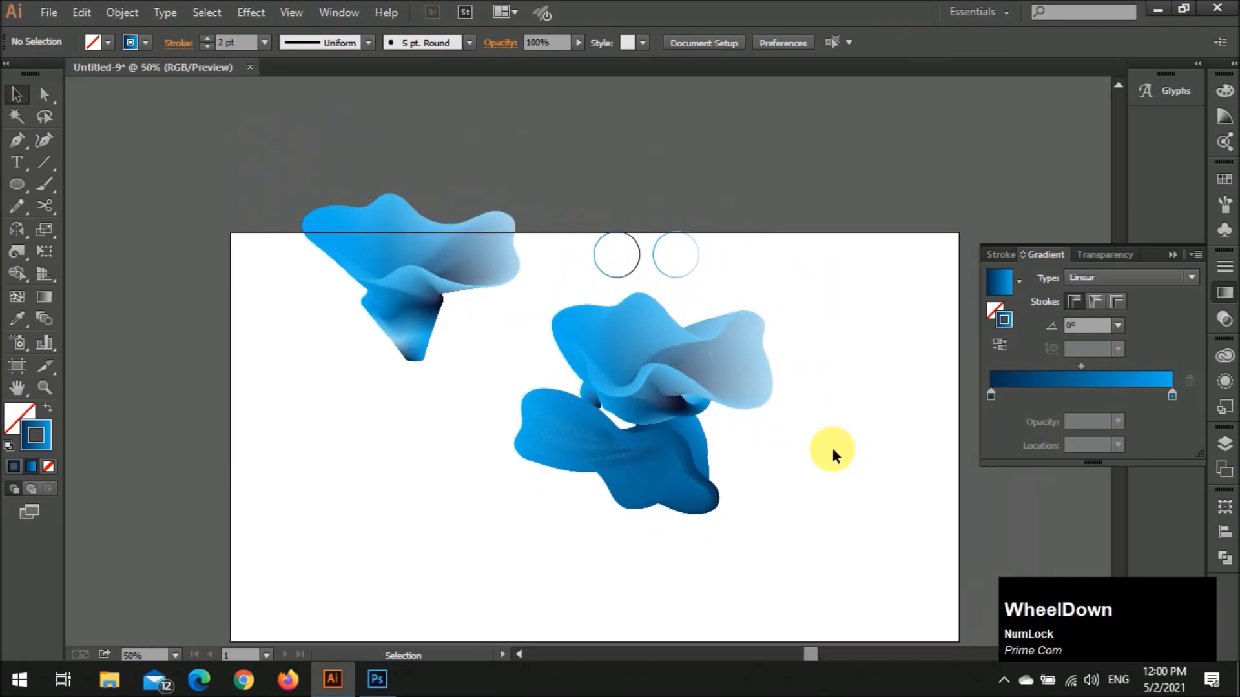
pyautogui.scroll(-1, 832, 449)
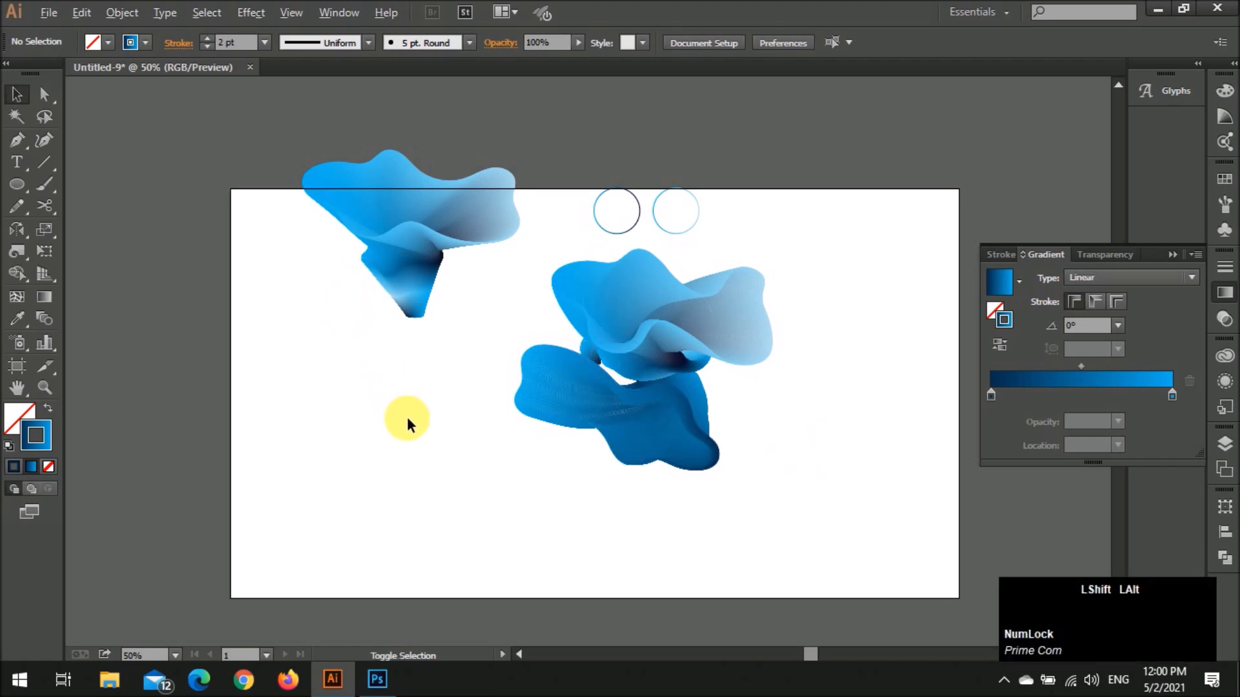
pyautogui.scroll(1, 407, 416)
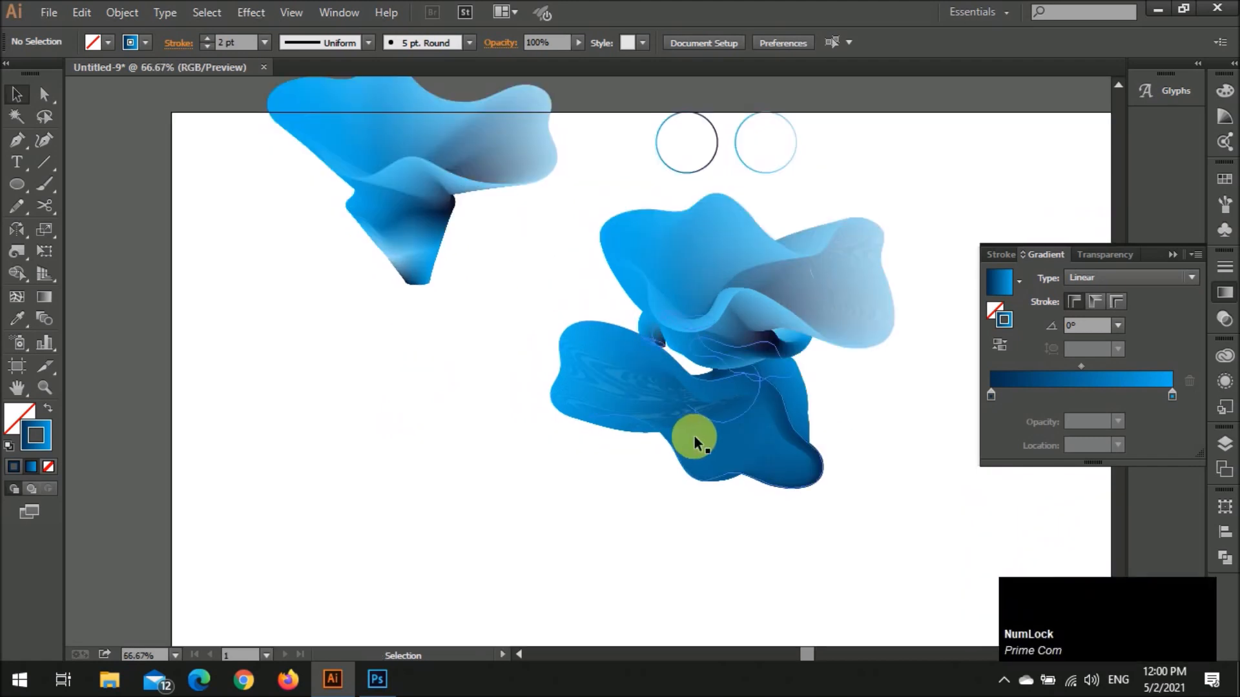
pyautogui.click(789, 429)
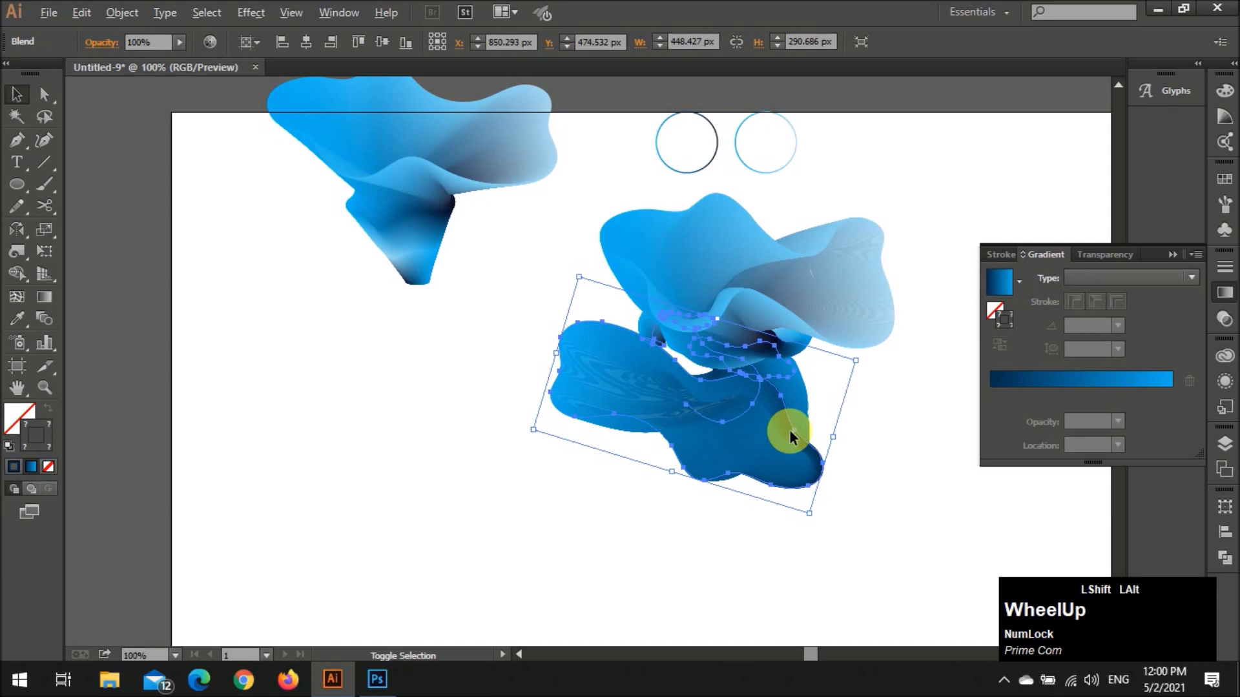
pyautogui.scroll(1, 789, 430)
pyautogui.doubleClick(789, 426)
pyautogui.click(788, 426)
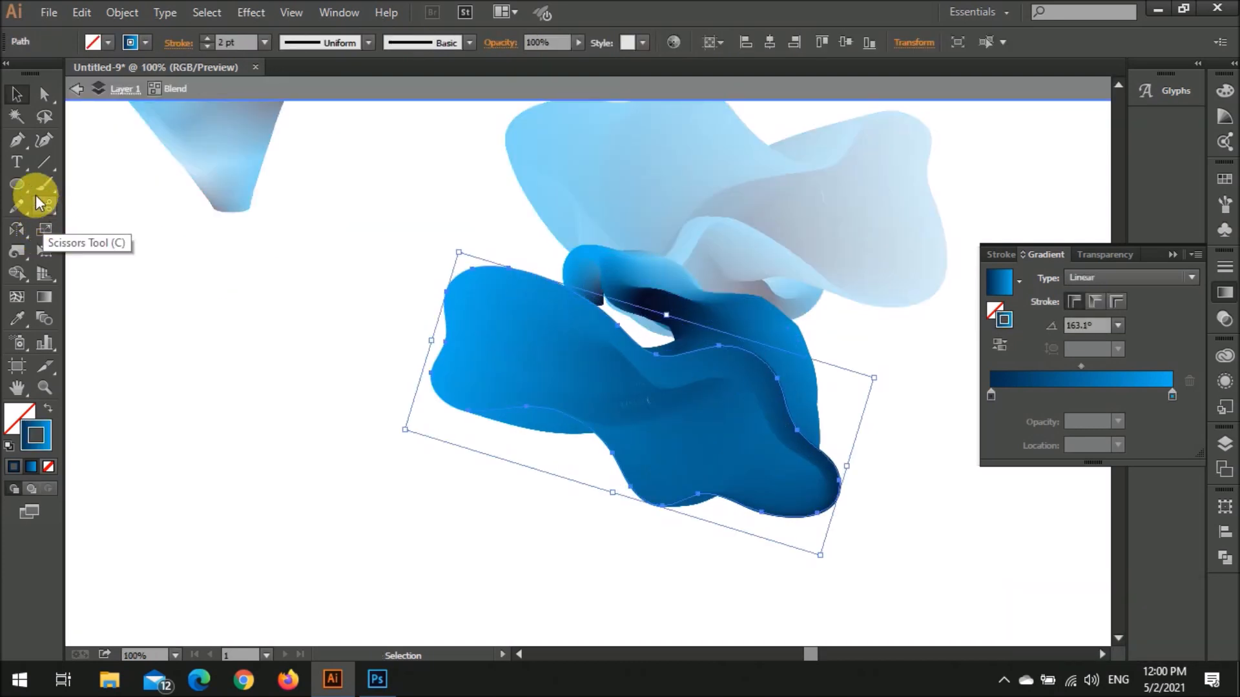
pyautogui.click(44, 139)
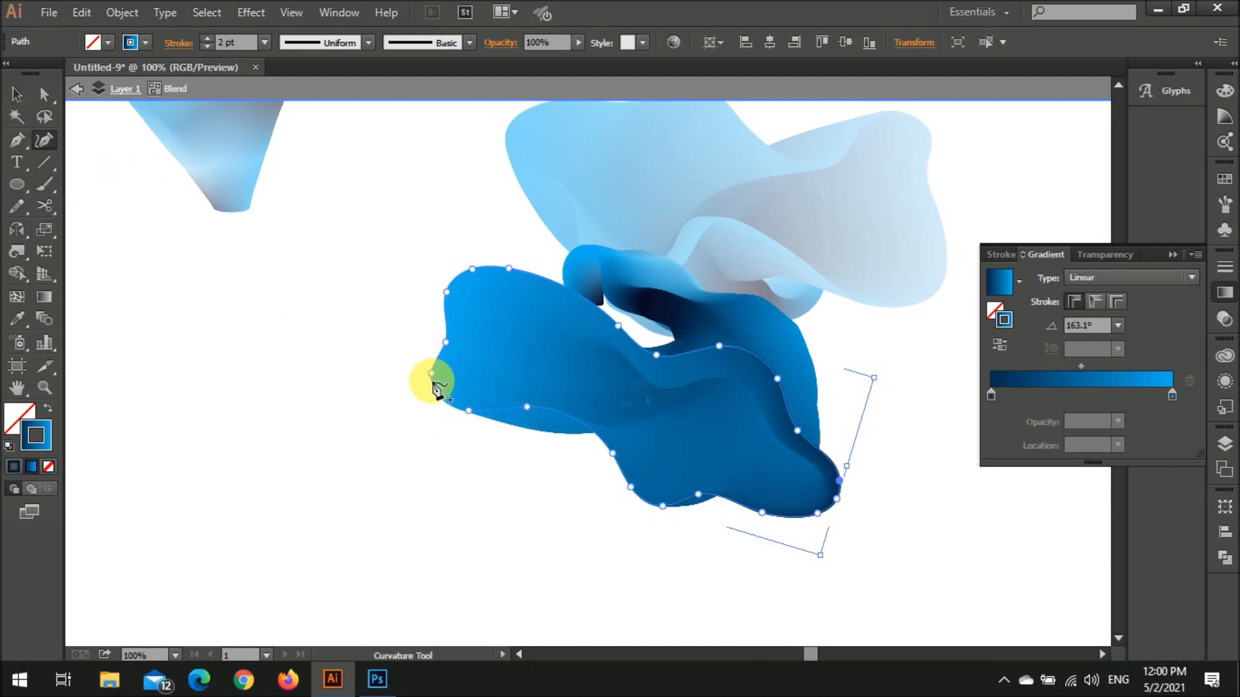
pyautogui.moveTo(433, 381); pyautogui.dragTo(384, 406)
pyautogui.moveTo(470, 412); pyautogui.dragTo(446, 463)
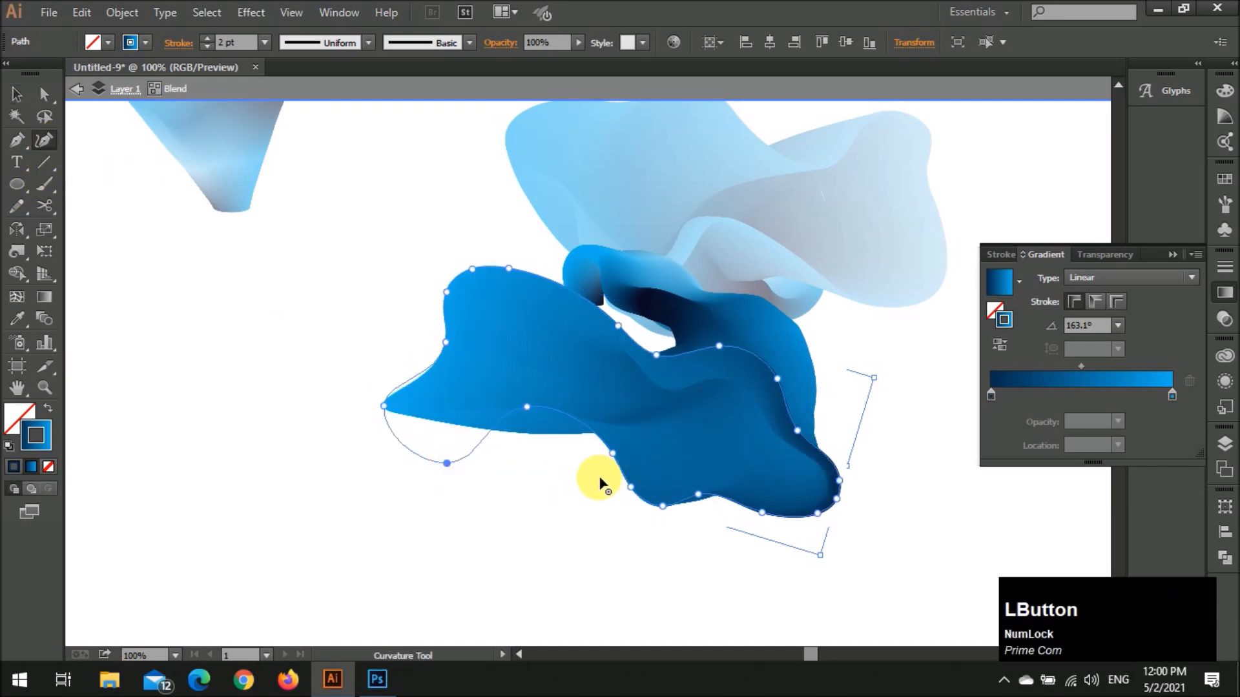
# Flatten the notch along the outline's lower edge, pull its upper right point outward, and leave the blend's isolation
pyautogui.click(587, 474)
pyautogui.moveTo(586, 476); pyautogui.dragTo(635, 457)
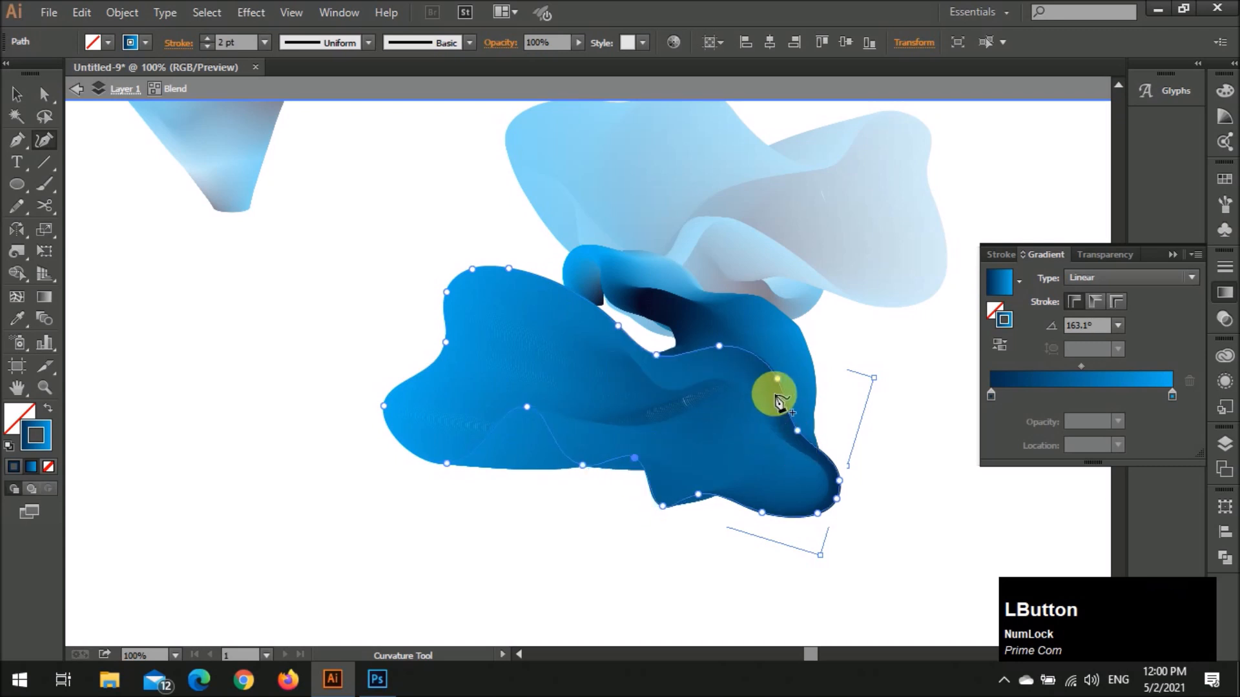
pyautogui.moveTo(777, 379); pyautogui.dragTo(795, 355)
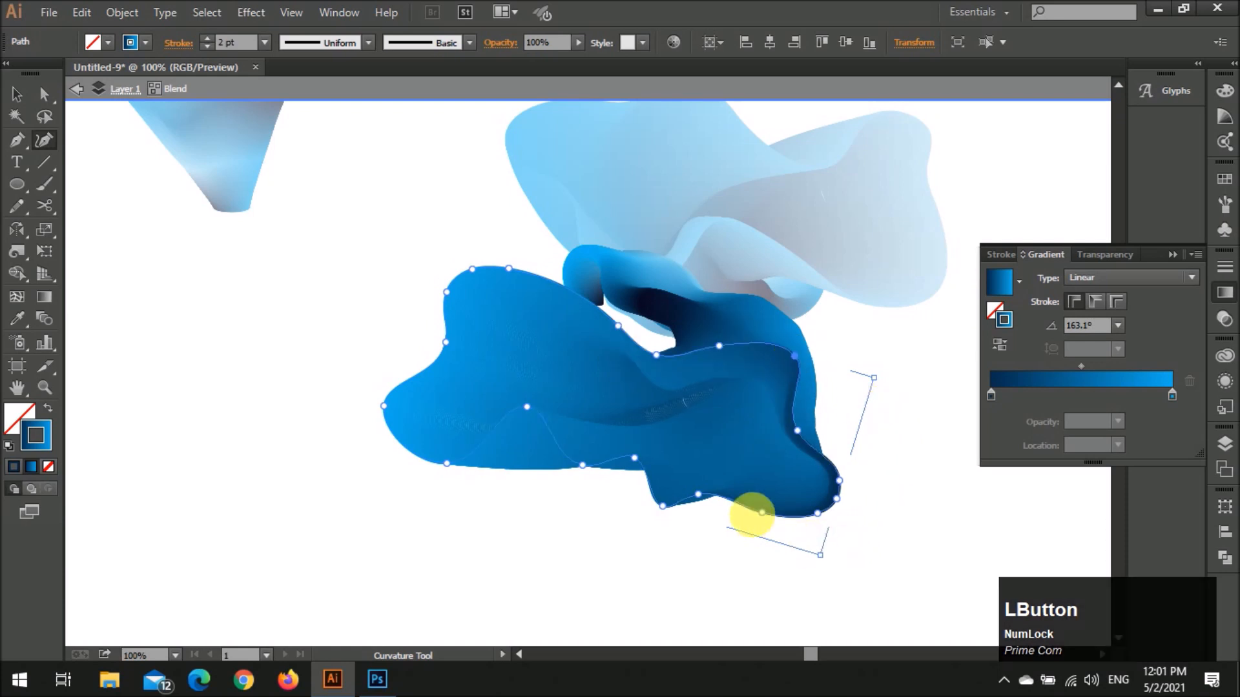
pyautogui.press('v')
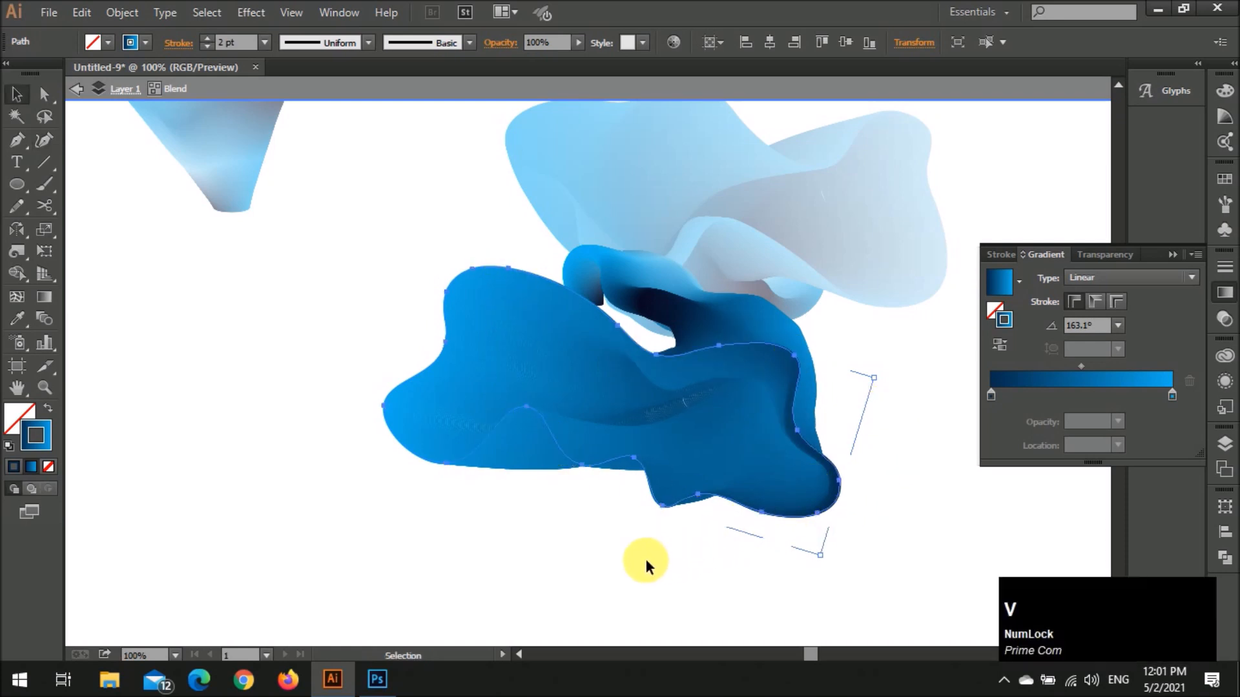
pyautogui.click(613, 557)
pyautogui.doubleClick(524, 527)
# Draw an open freehand curve with the Pencil in the empty area below the funnel-shaped blend
pyautogui.keyDown('alt'); pyautogui.scroll(-2, 503, 520); pyautogui.keyUp('alt')
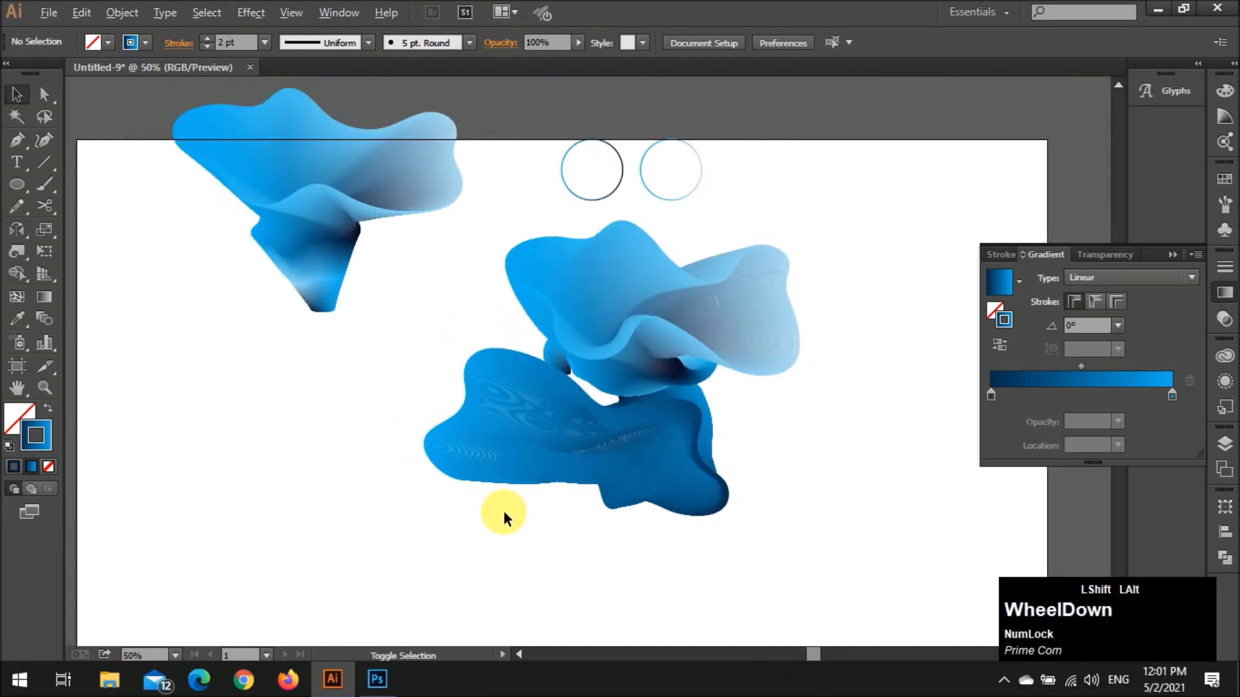
pyautogui.keyDown('ctrl'); pyautogui.hscroll(1, 504, 517); pyautogui.keyUp('ctrl')
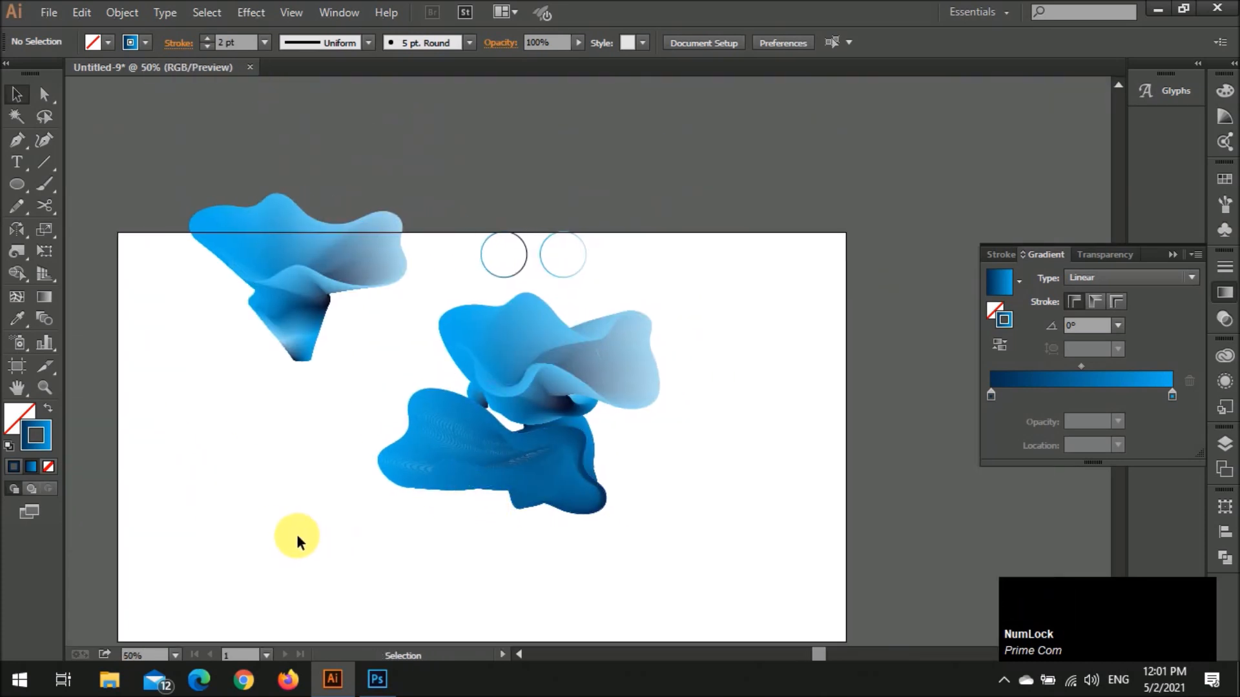
pyautogui.press('n')
pyautogui.moveTo(236, 474)
pyautogui.mouseDown()
pyautogui.moveTo(308, 504)
pyautogui.moveTo(333, 496)
pyautogui.moveTo(352, 520)
pyautogui.mouseUp()
# Replace the funnel-shaped blend's spine with the new curve and move the resulting blend right, beside the dark blue blend
pyautogui.press('v')
pyautogui.moveTo(188, 277); pyautogui.dragTo(285, 448)
pyautogui.click(122, 12)
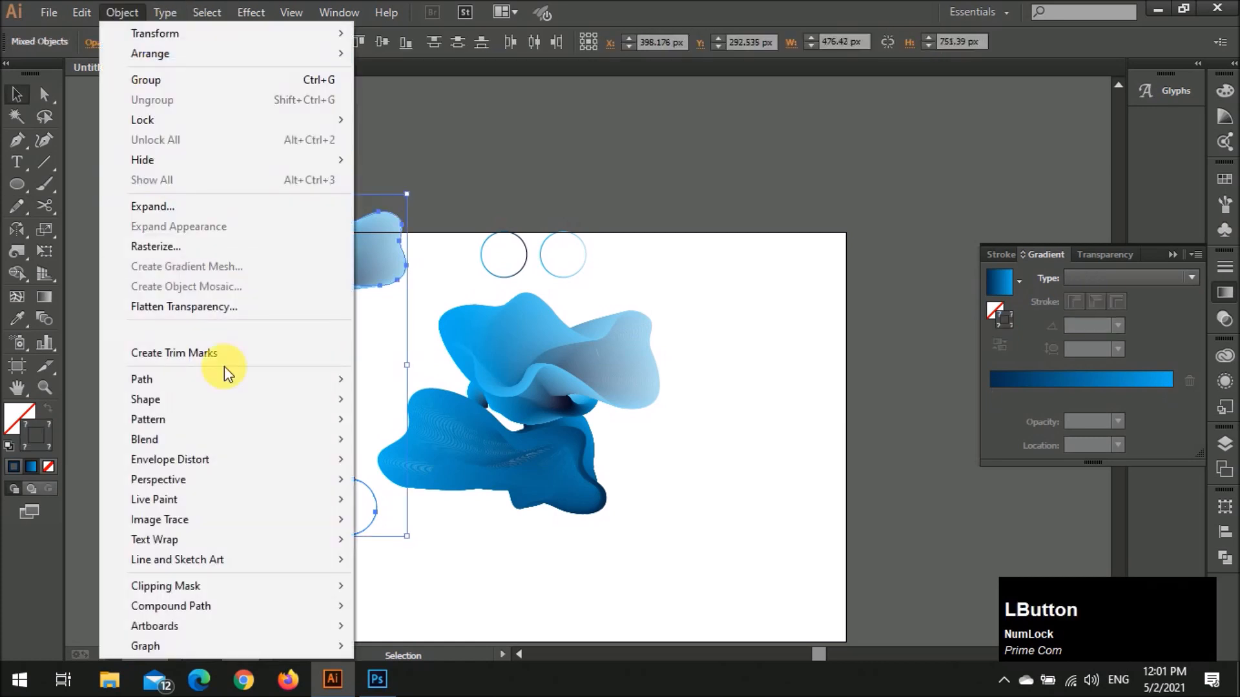
pyautogui.moveTo(227, 436)
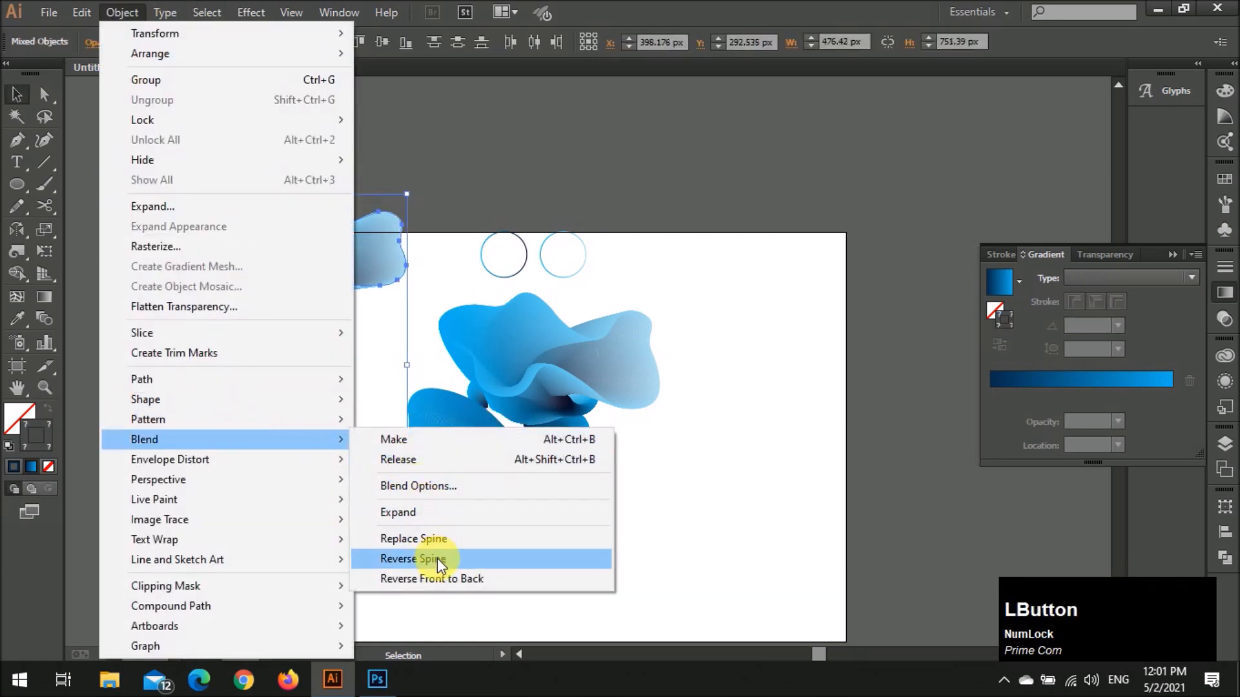
pyautogui.click(441, 541)
pyautogui.moveTo(330, 502); pyautogui.dragTo(673, 502)
pyautogui.click(668, 554)
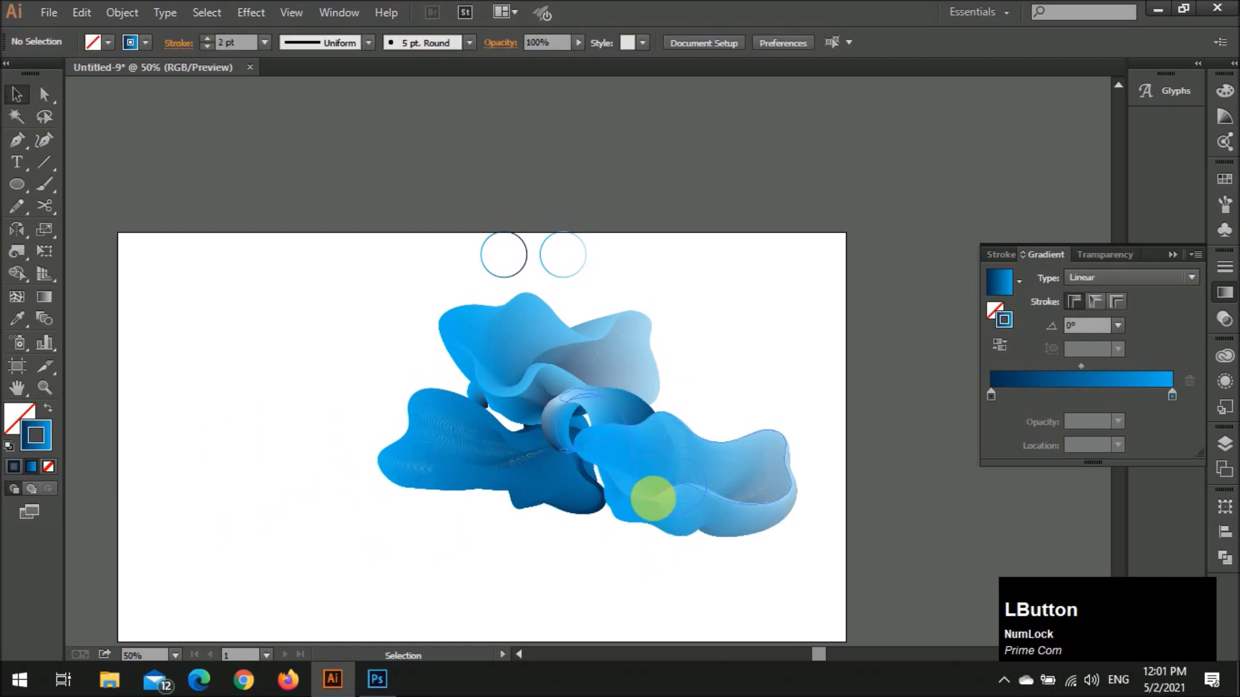
# Isolate the large outline of the light blue blend beside the dark one and pull its left-end points outward with the Curvature tool
pyautogui.click(646, 449)
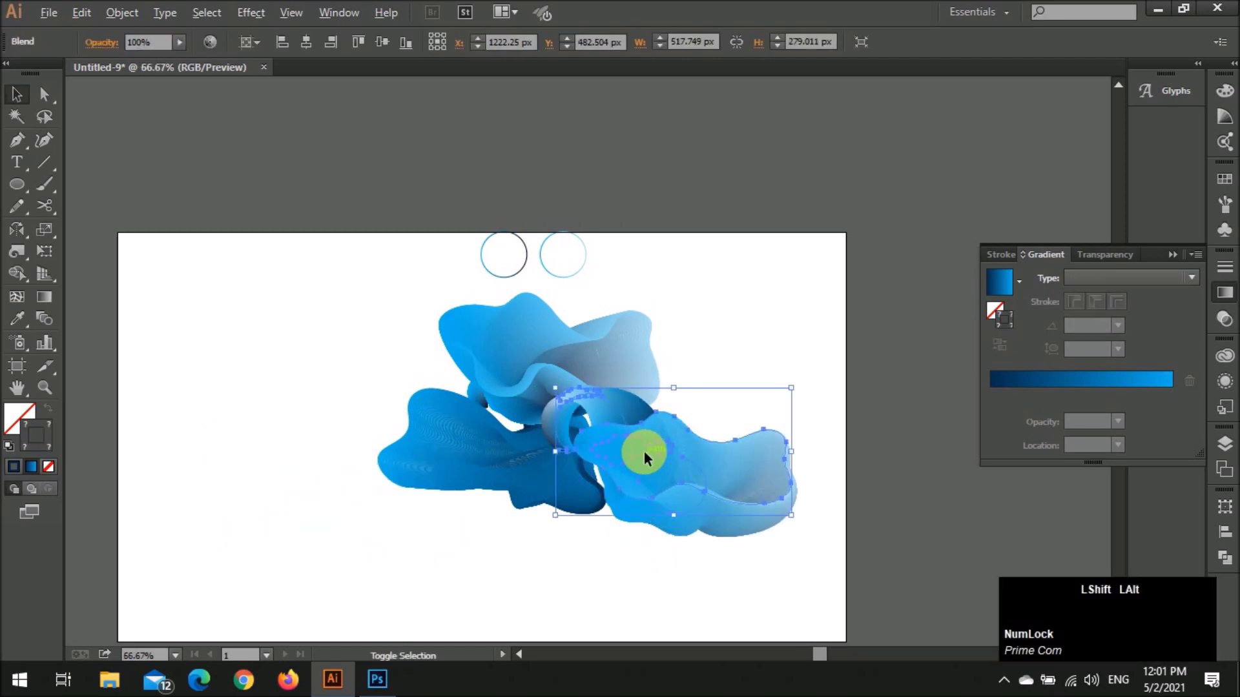
pyautogui.scroll(2, 645, 451)
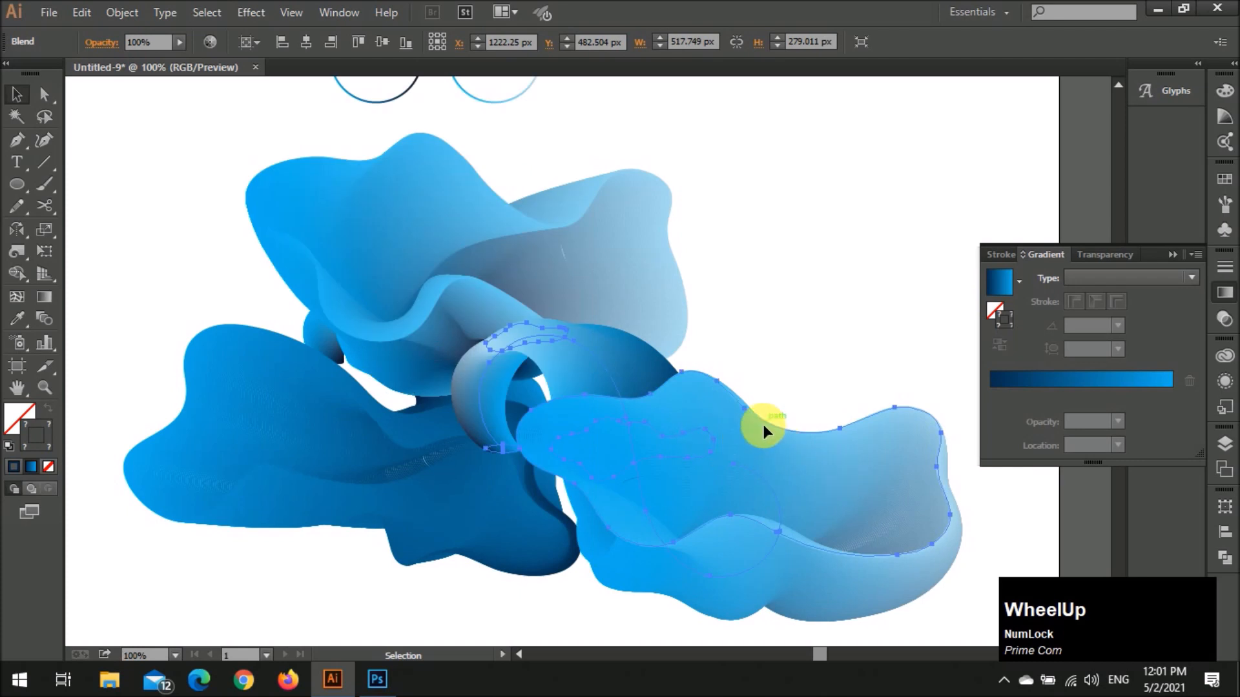
pyautogui.doubleClick(672, 379)
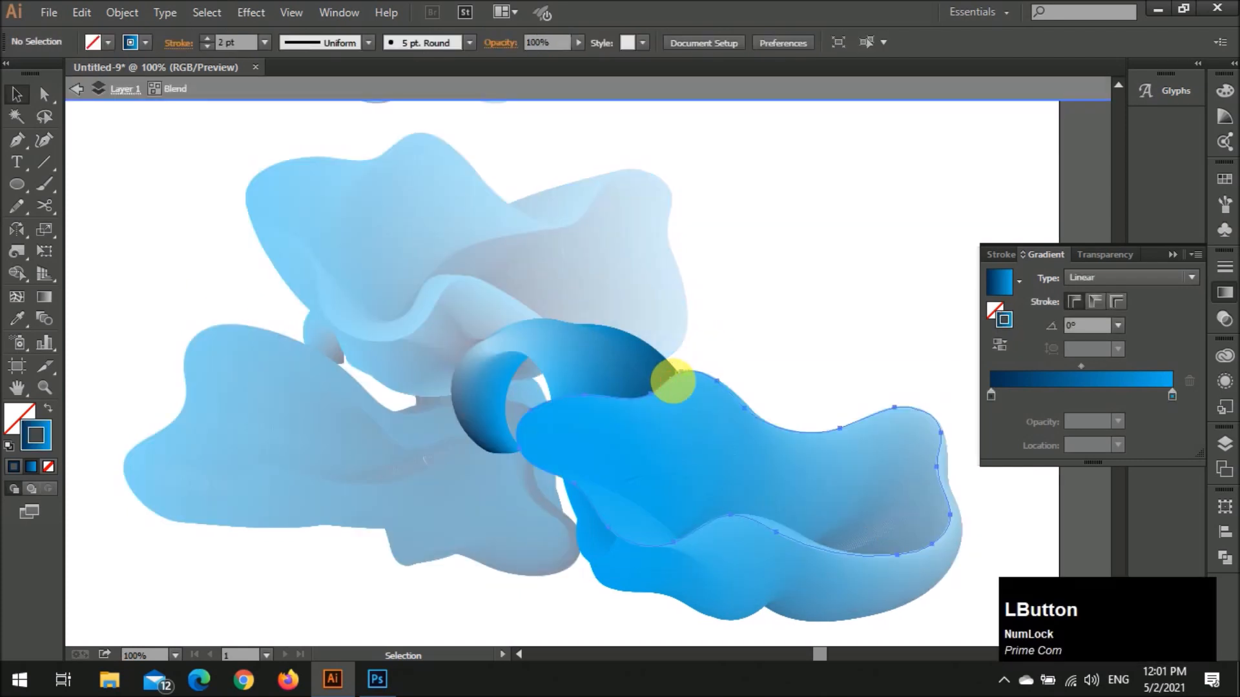
pyautogui.click(673, 380)
pyautogui.click(44, 140)
pyautogui.click(644, 399)
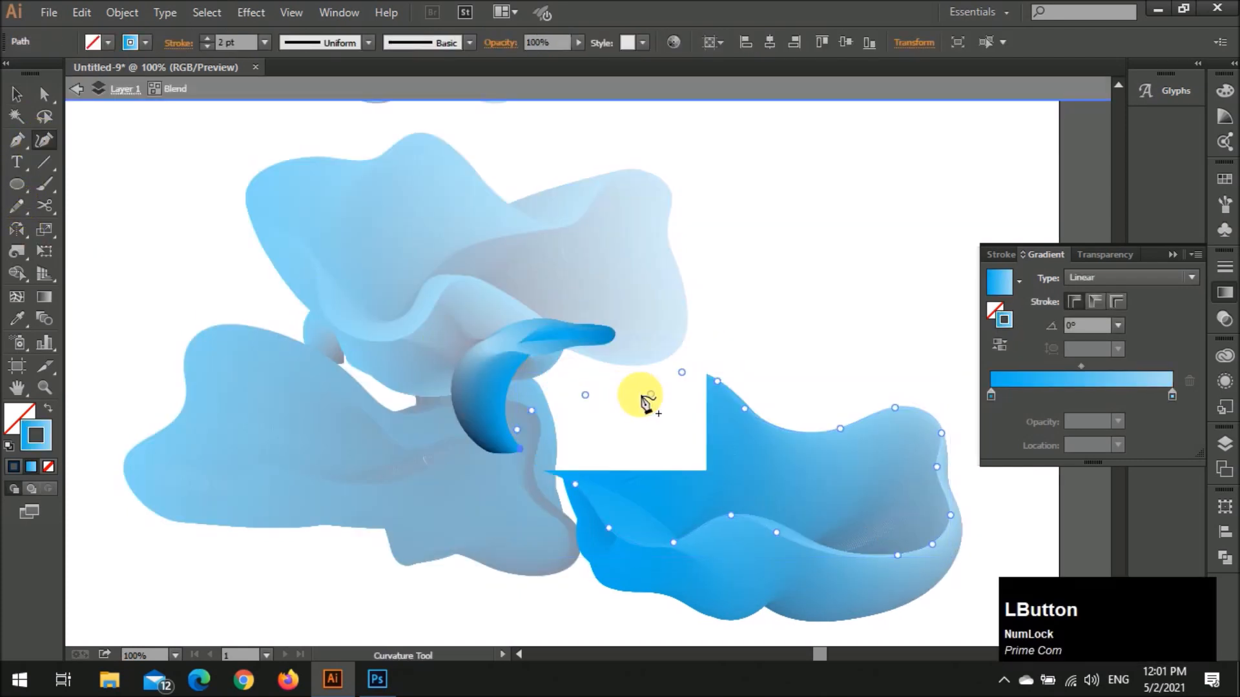
pyautogui.click(519, 429)
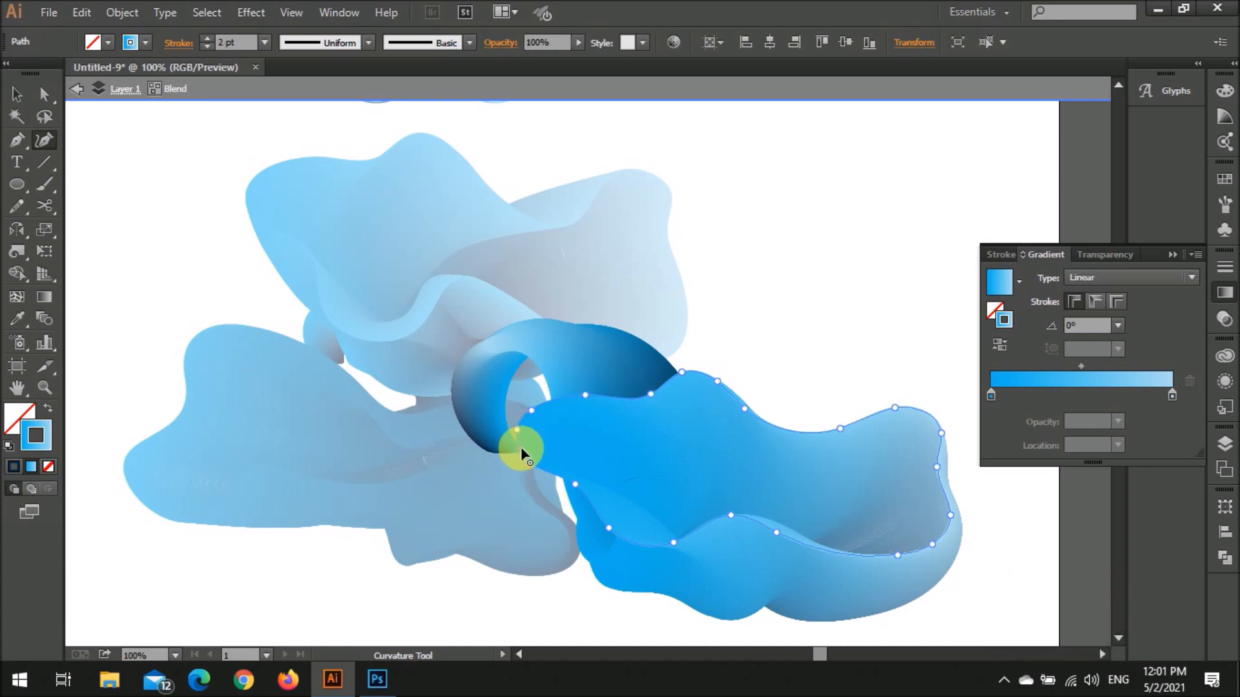
pyautogui.moveTo(521, 446); pyautogui.dragTo(487, 479)
pyautogui.moveTo(518, 434); pyautogui.dragTo(487, 335)
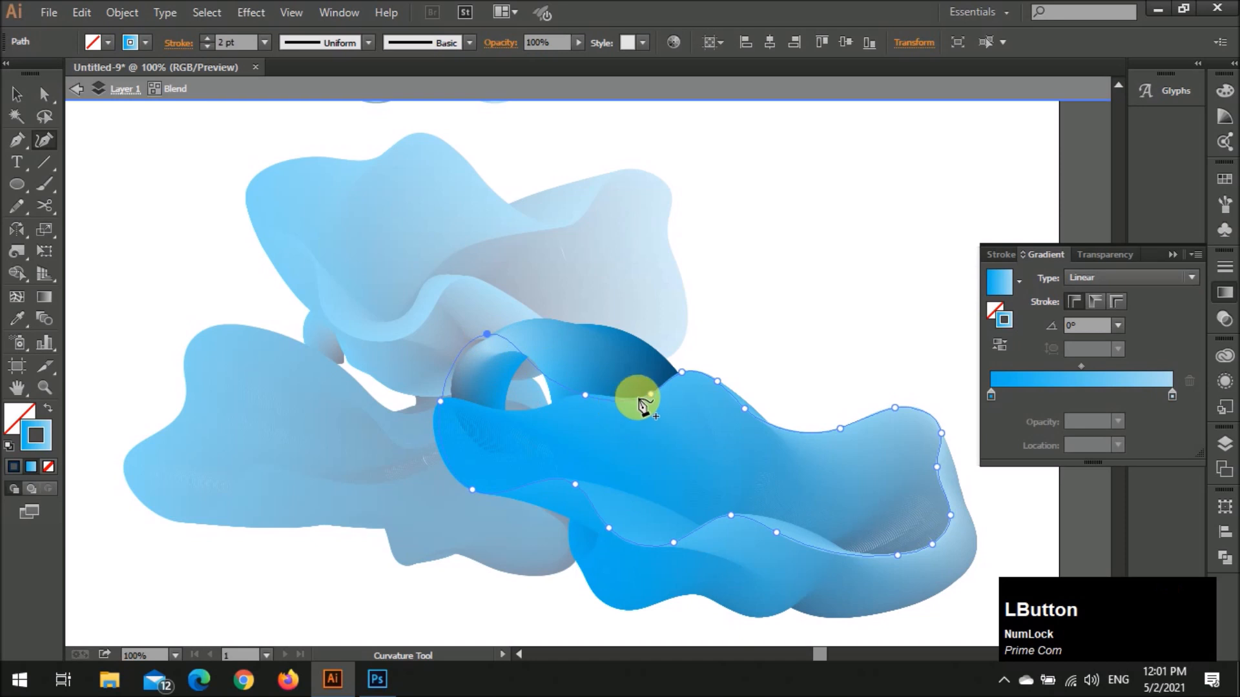
# Raise the outline's upper-edge points into a tall lobe, pull one lower-edge point down, and leave the blend's isolation
pyautogui.moveTo(650, 394); pyautogui.dragTo(627, 302)
pyautogui.moveTo(681, 370); pyautogui.dragTo(712, 327)
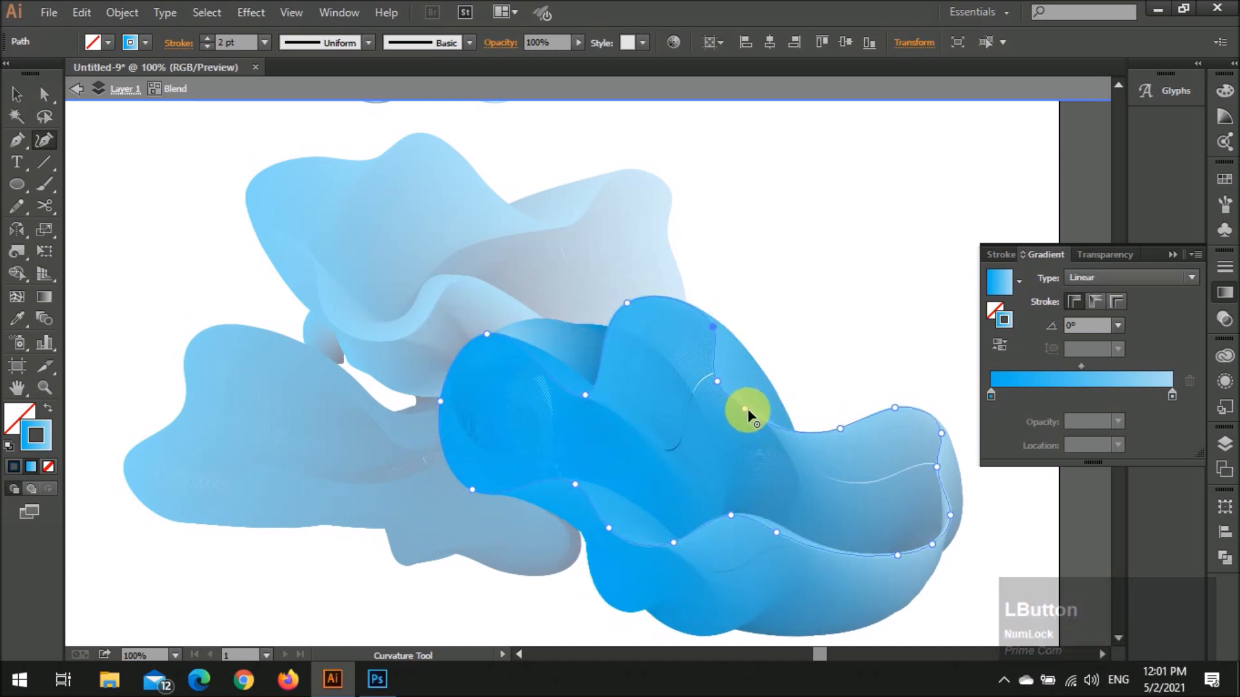
pyautogui.moveTo(744, 413); pyautogui.dragTo(747, 380)
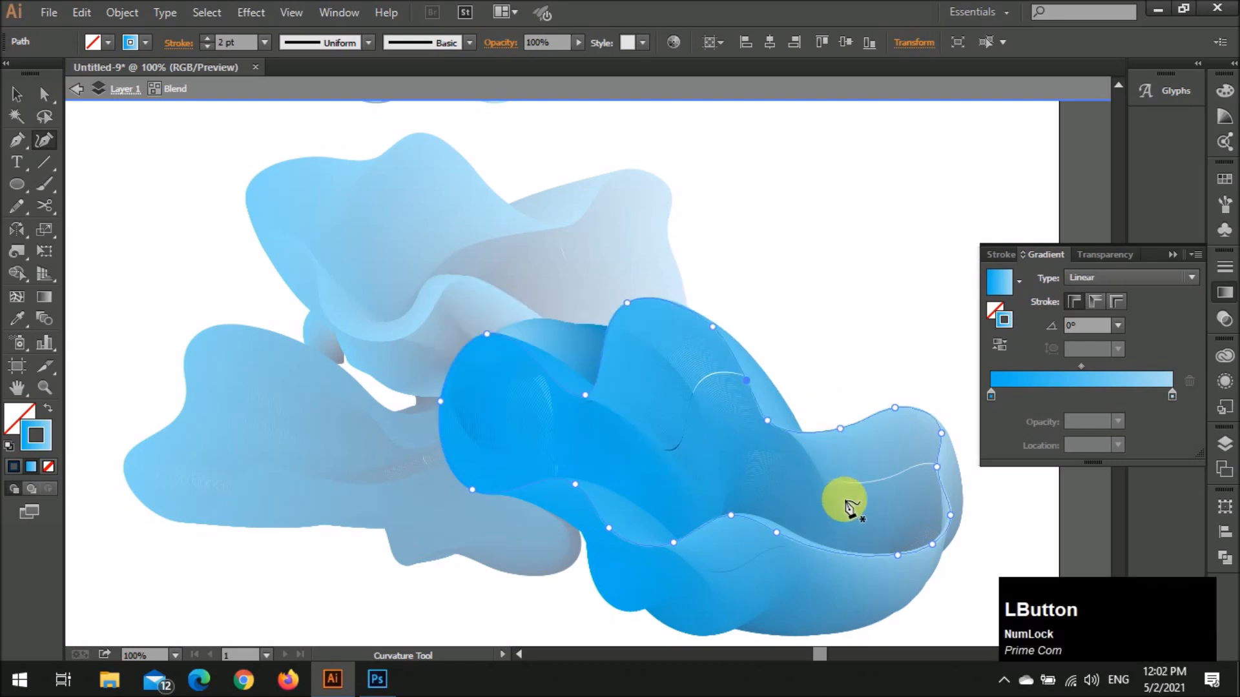
pyautogui.scroll(-2, 775, 543)
pyautogui.moveTo(776, 447); pyautogui.dragTo(775, 489)
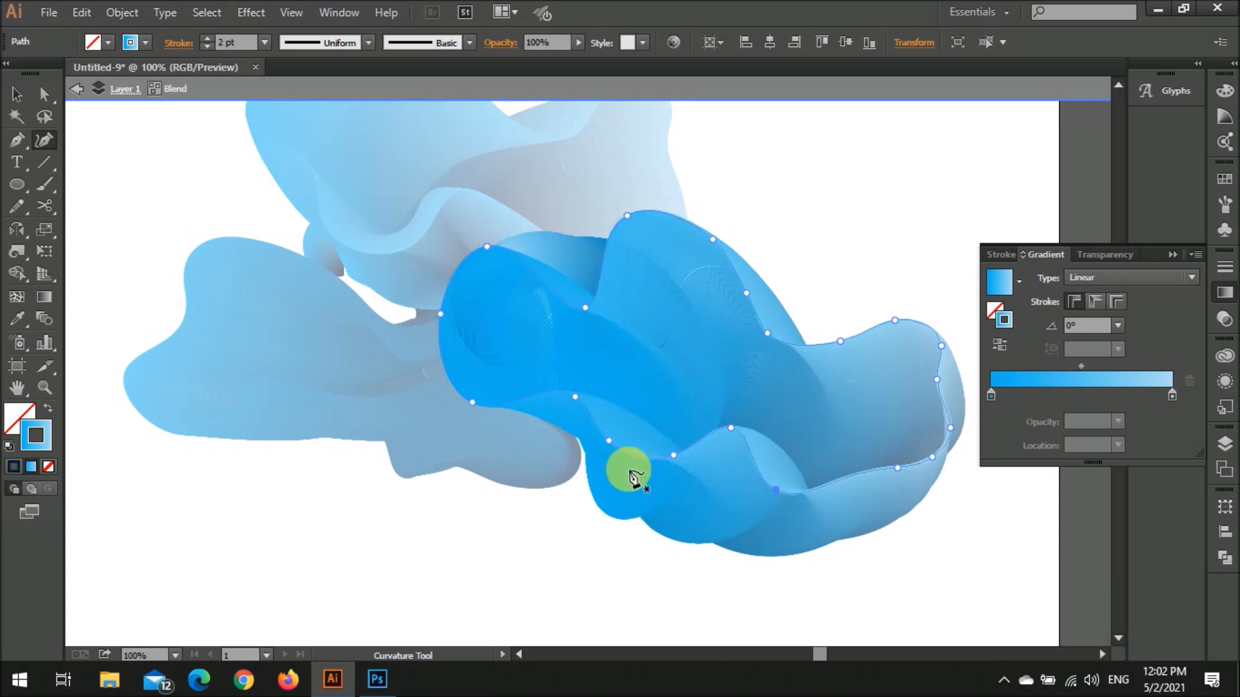
pyautogui.press('v')
pyautogui.click(569, 562)
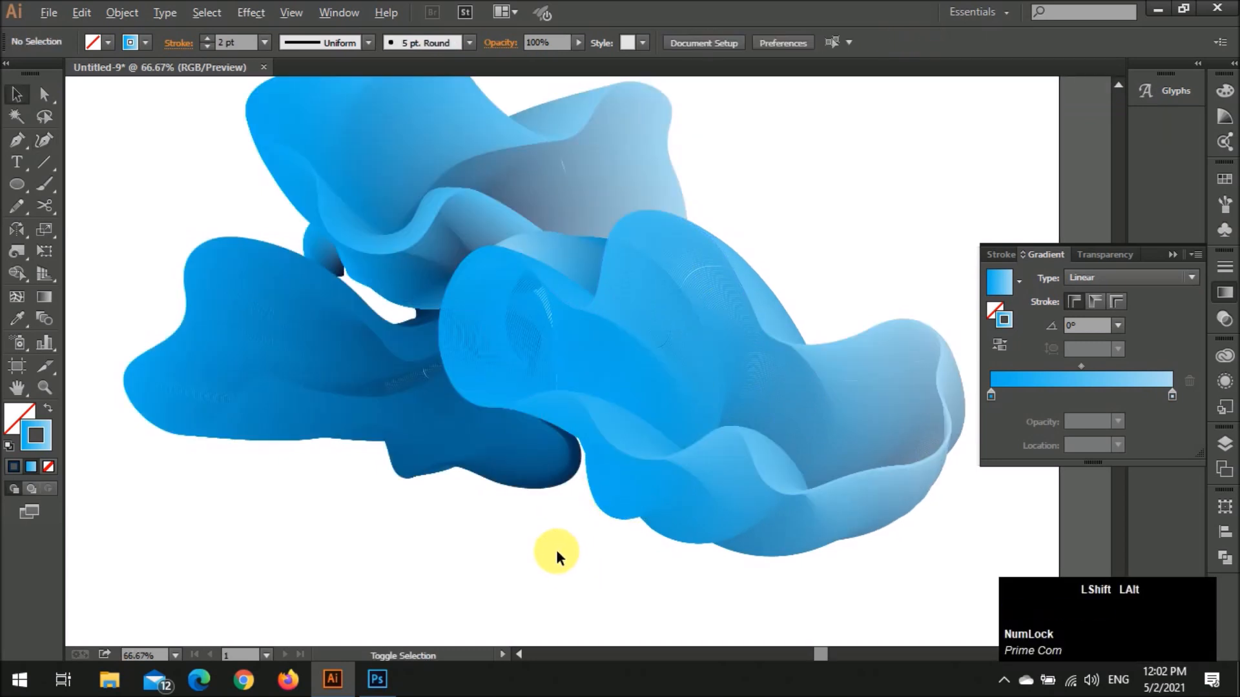
# Select all three blends together, adjust their spacing in Blend Options, and deselect them
pyautogui.keyDown('alt'); pyautogui.scroll(-2, 557, 554); pyautogui.keyUp('alt')
pyautogui.scroll(-2, 537, 534)
pyautogui.press('v')
pyautogui.click(479, 320)
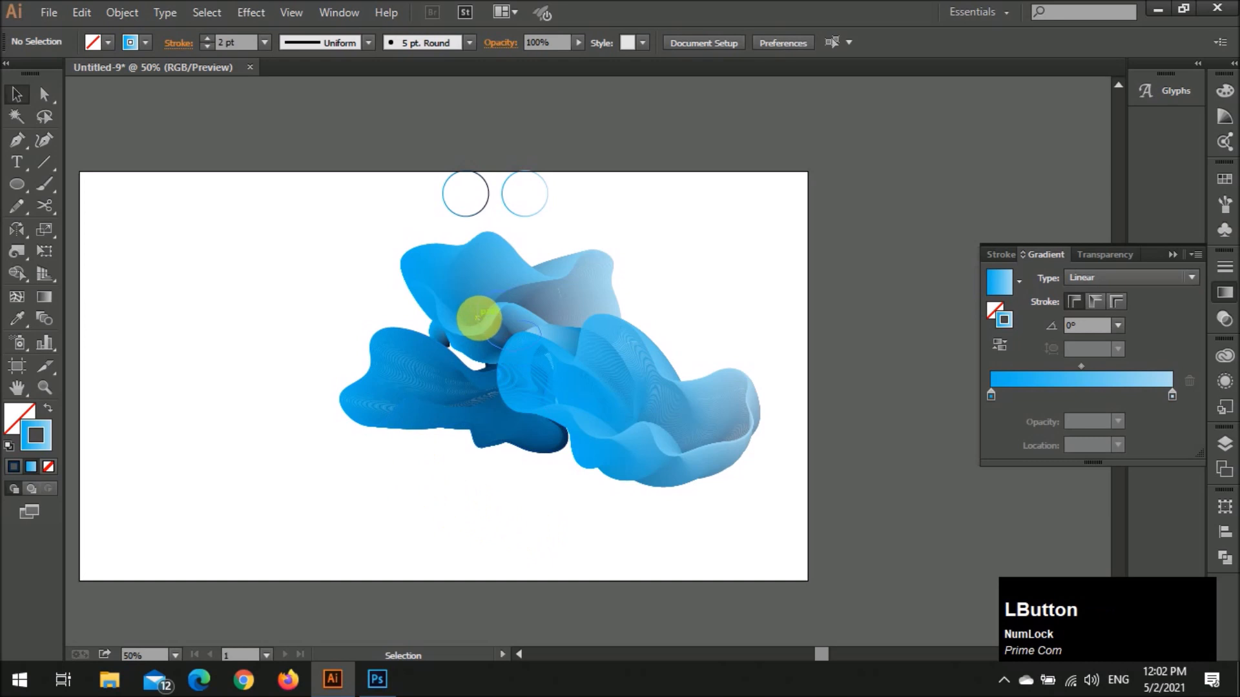
pyautogui.click(244, 379)
pyautogui.keyDown('ctrl'); pyautogui.scroll(1, 368, 444); pyautogui.keyUp('ctrl')
pyautogui.keyDown('ctrl'); pyautogui.scroll(1, 367, 444); pyautogui.keyUp('ctrl')
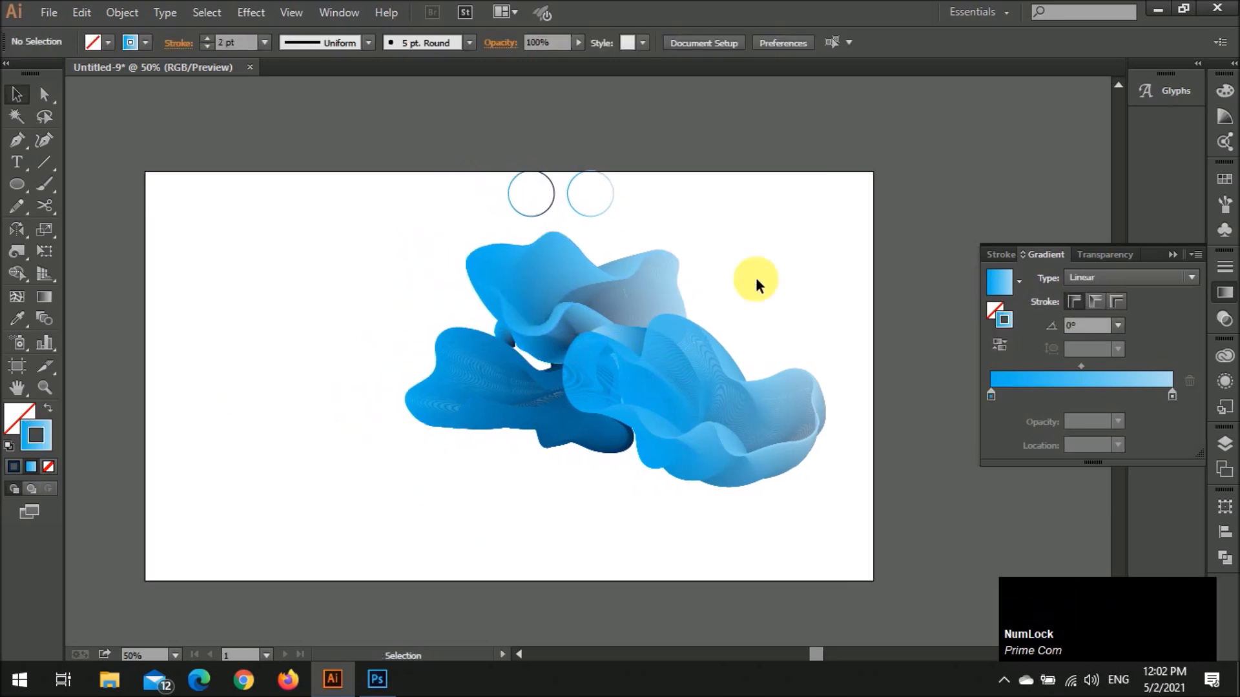
pyautogui.moveTo(755, 281); pyautogui.dragTo(230, 423)
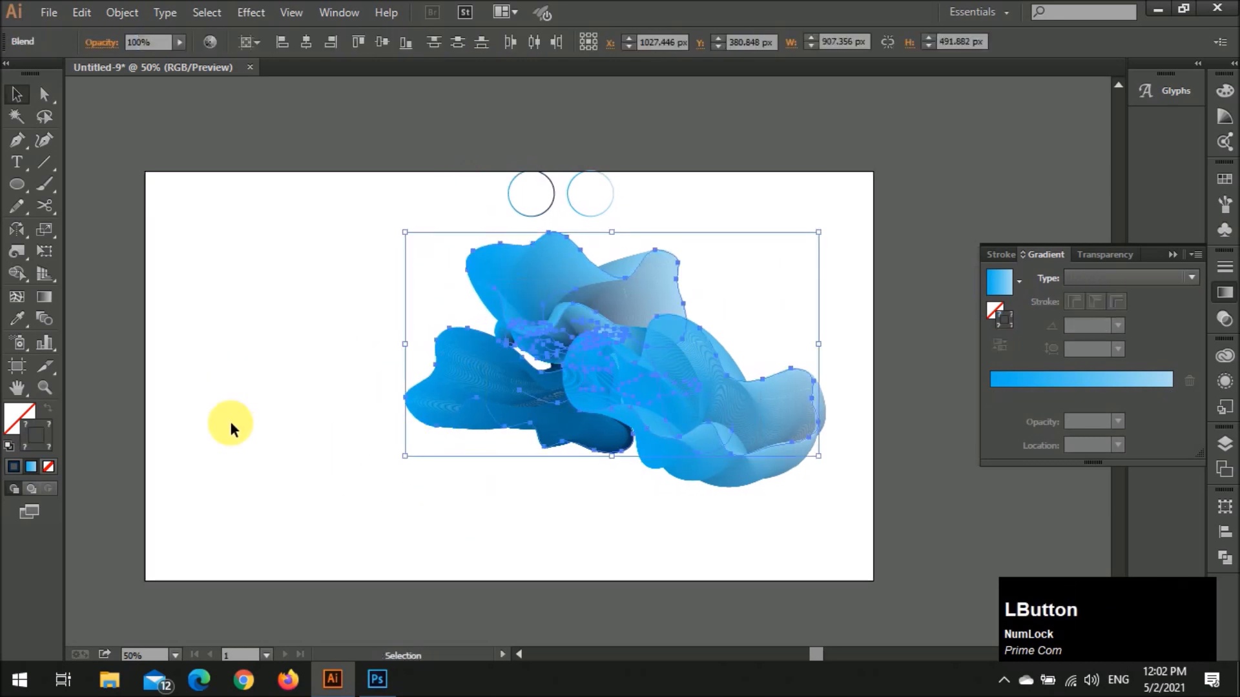
pyautogui.doubleClick(49, 320)
pyautogui.click(444, 302)
pyautogui.press('Return')
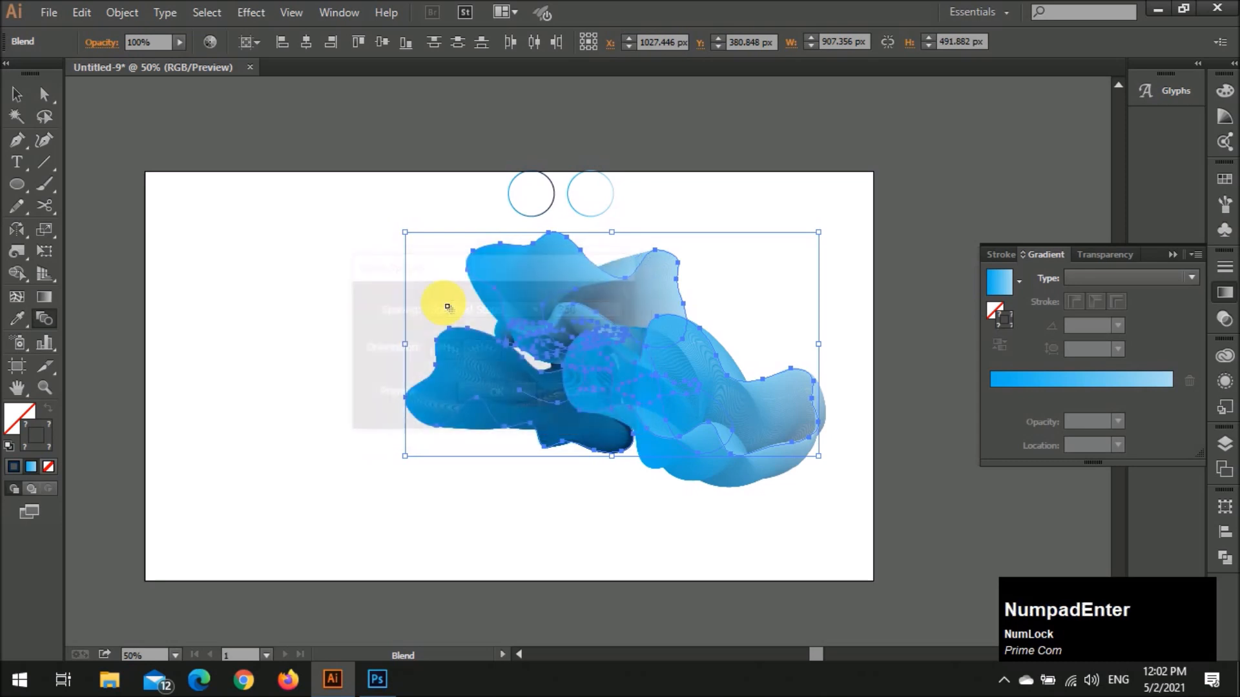
pyautogui.press('v')
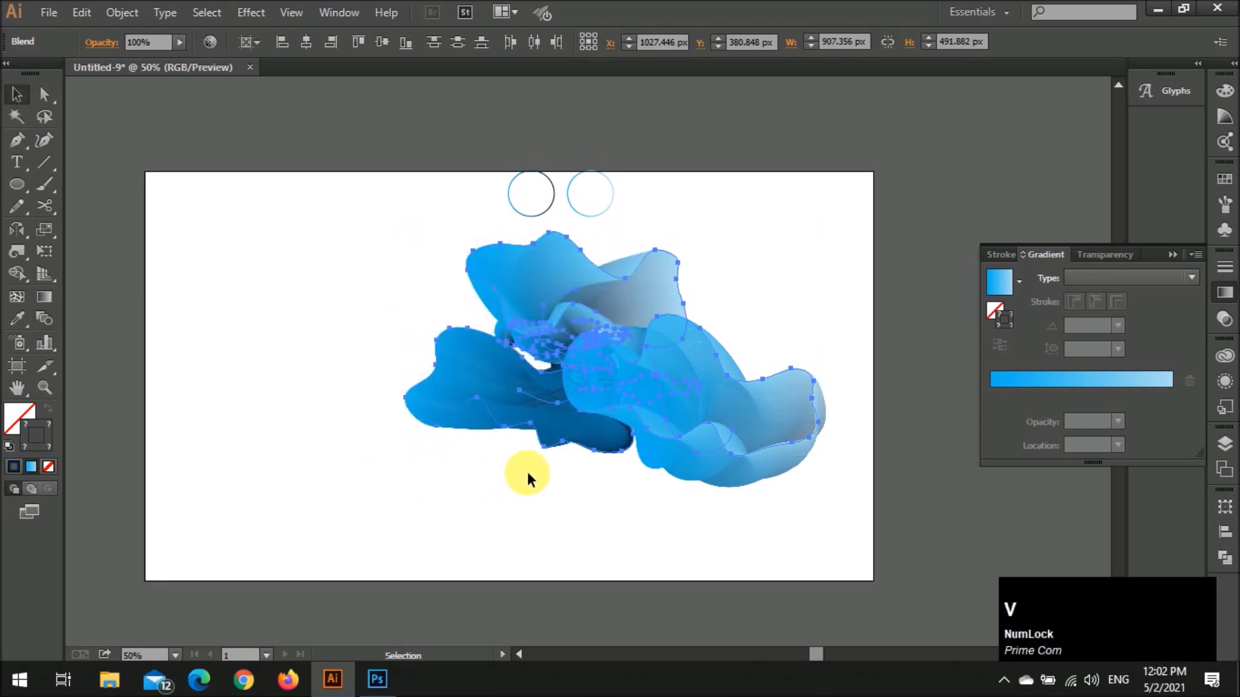
pyautogui.click(528, 475)
# Isolate the large outline of the lower light blue blend, set its stroke weight to 3 pt, and leave isolation
pyautogui.keyDown('alt'); pyautogui.scroll(3, 536, 502); pyautogui.keyUp('alt')
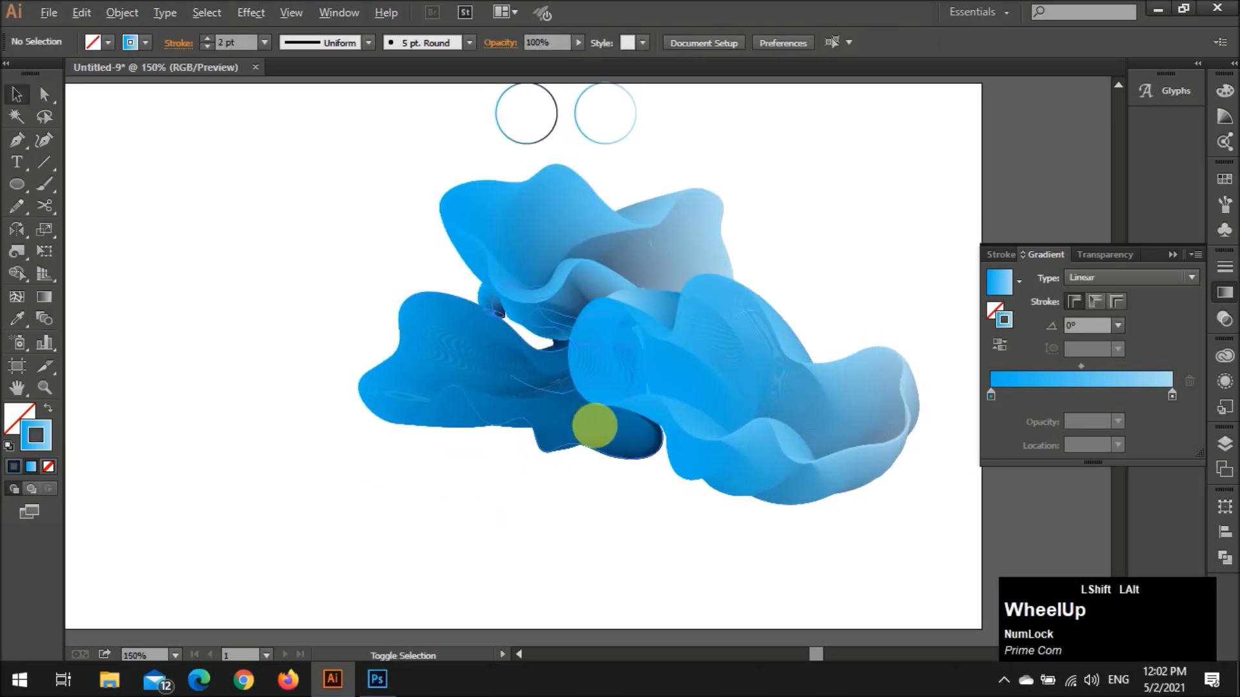
pyautogui.keyDown('alt'); pyautogui.scroll(3, 518, 505); pyautogui.keyUp('alt')
pyautogui.scroll(-1, 481, 507)
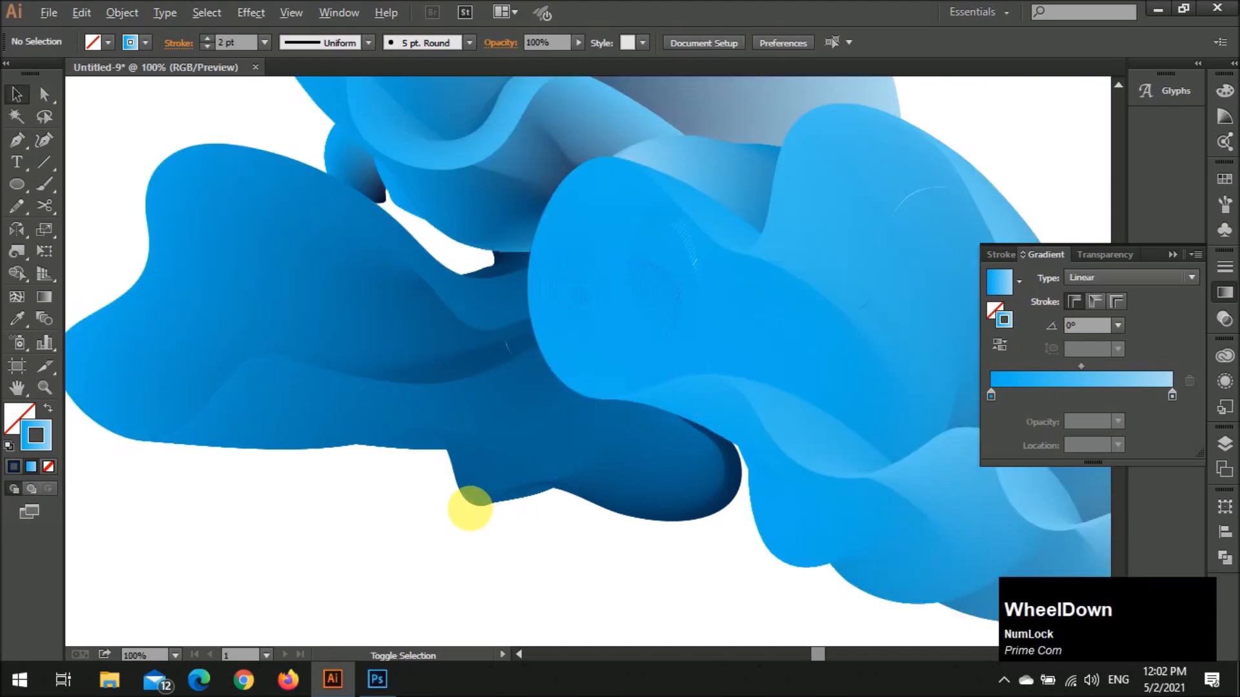
pyautogui.scroll(2, 469, 509)
pyautogui.click(743, 287)
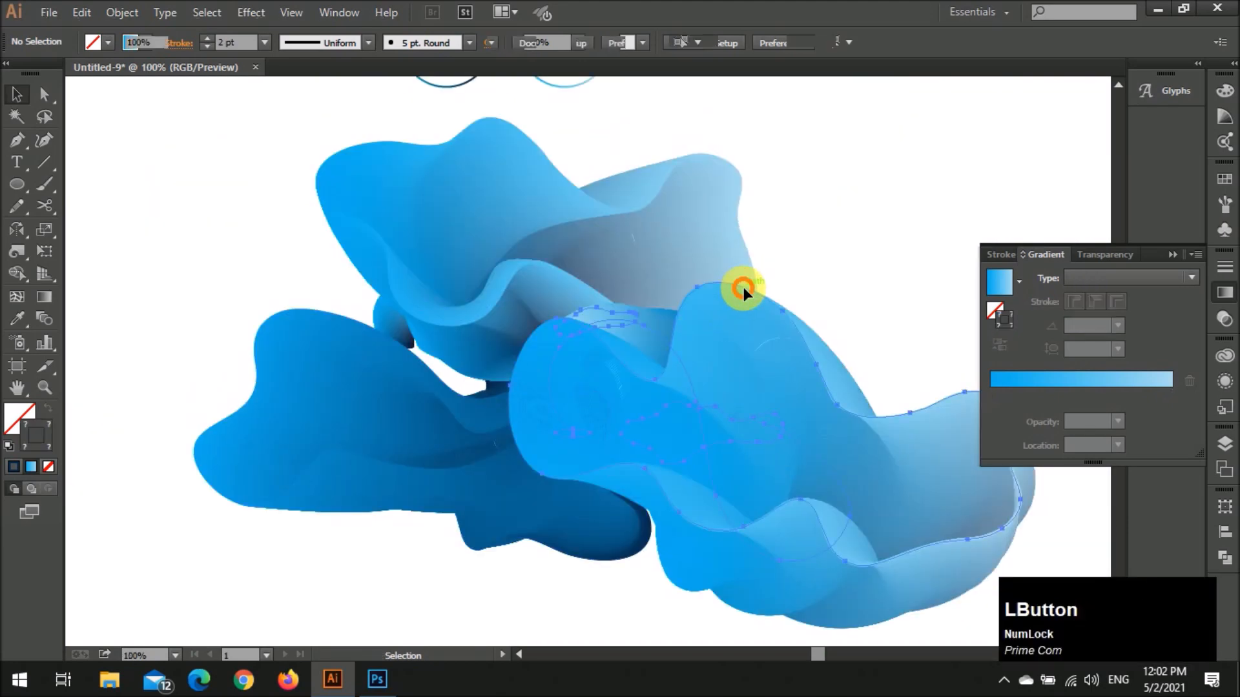
pyautogui.doubleClick(743, 286)
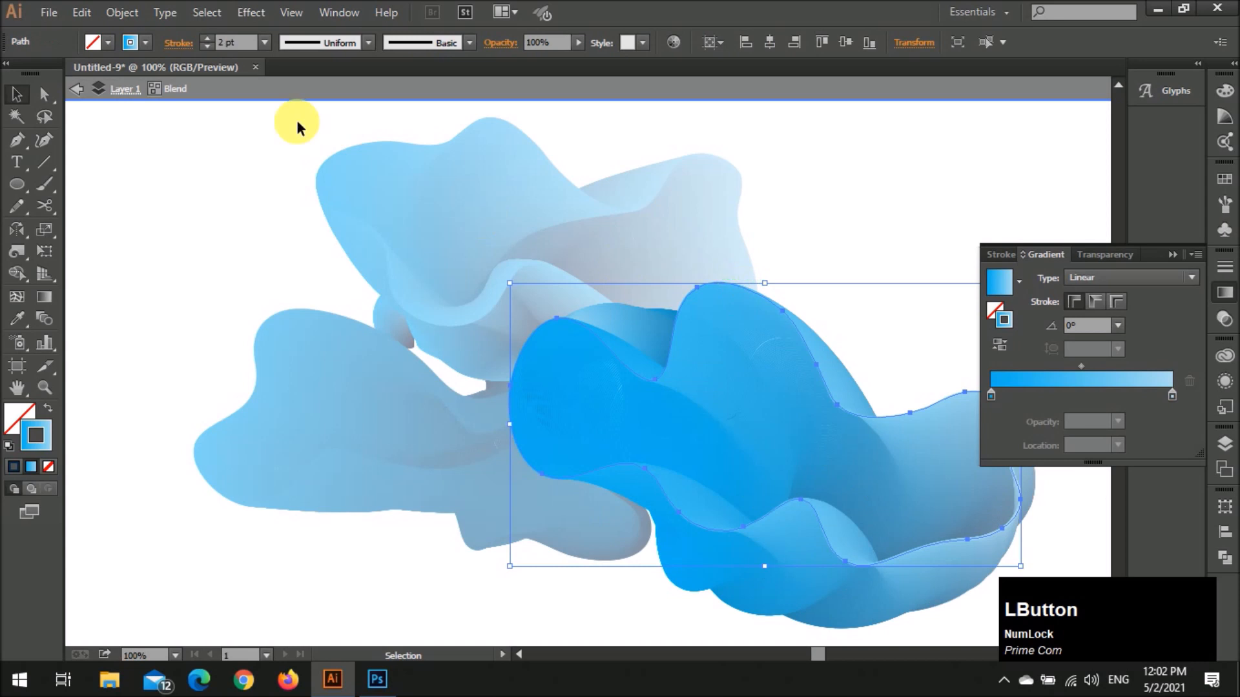
pyautogui.click(207, 38)
pyautogui.doubleClick(187, 216)
# Isolate the dark blue blend's large outline, set its stroke weight to 3 pt, and leave isolation
pyautogui.click(369, 354)
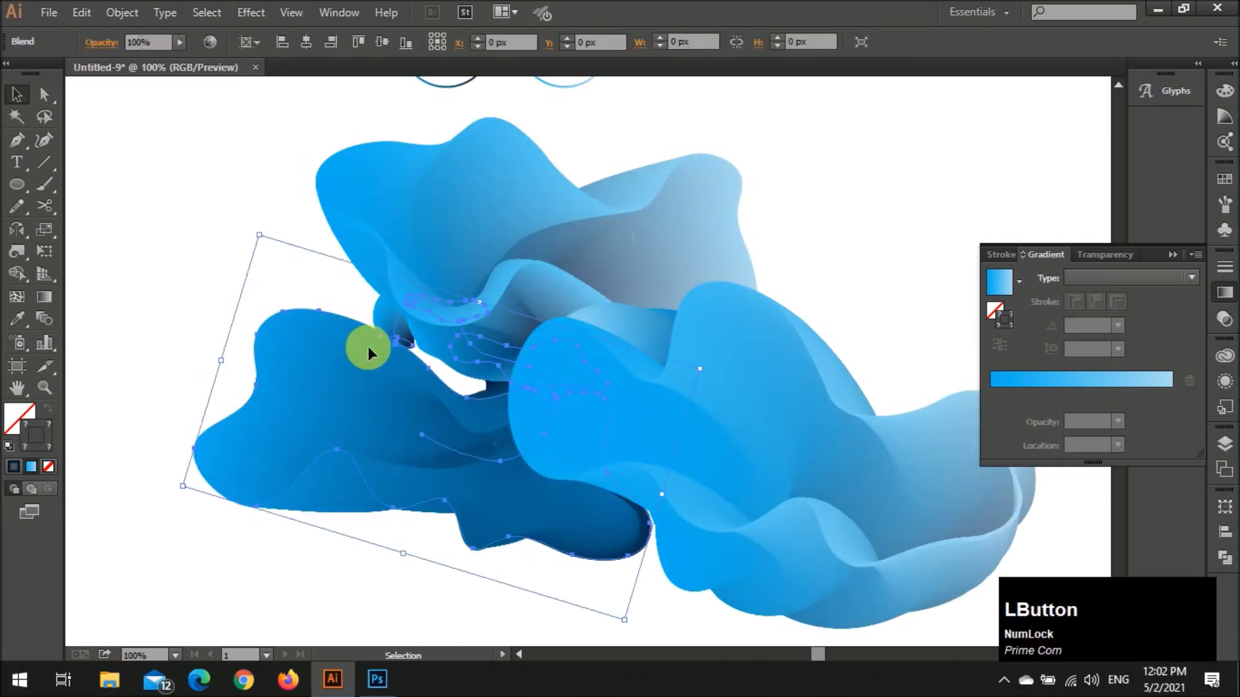
pyautogui.doubleClick(347, 334)
pyautogui.click(325, 321)
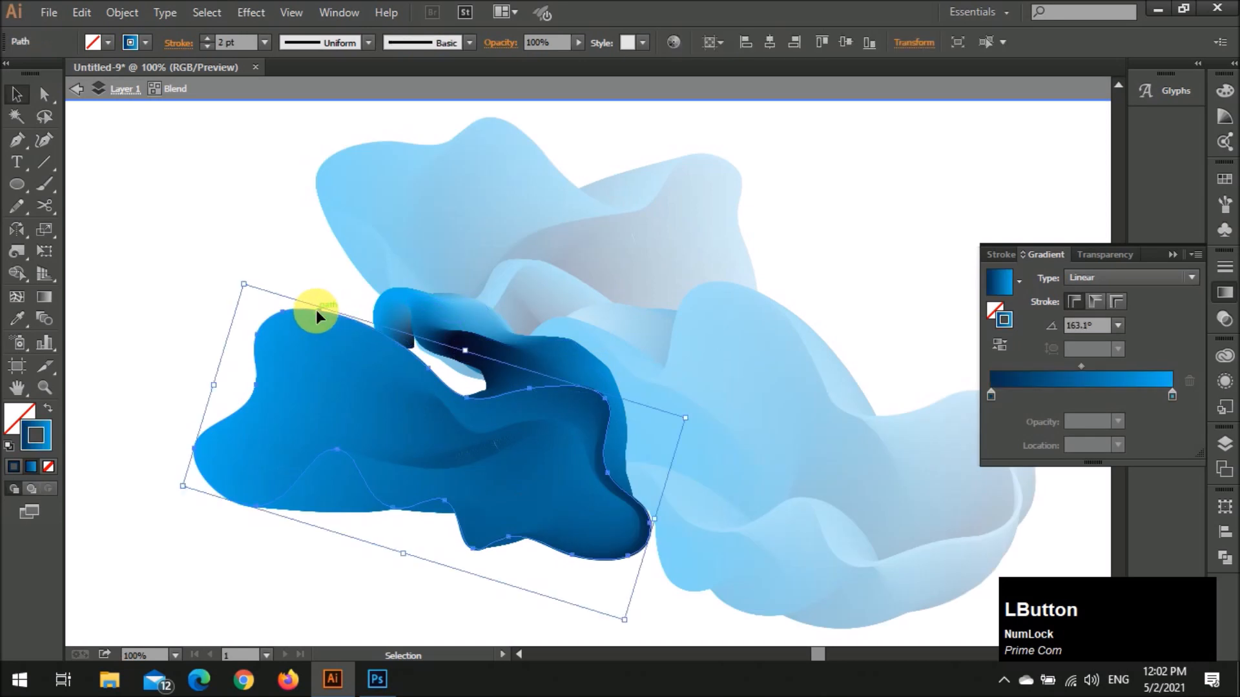
pyautogui.click(187, 227)
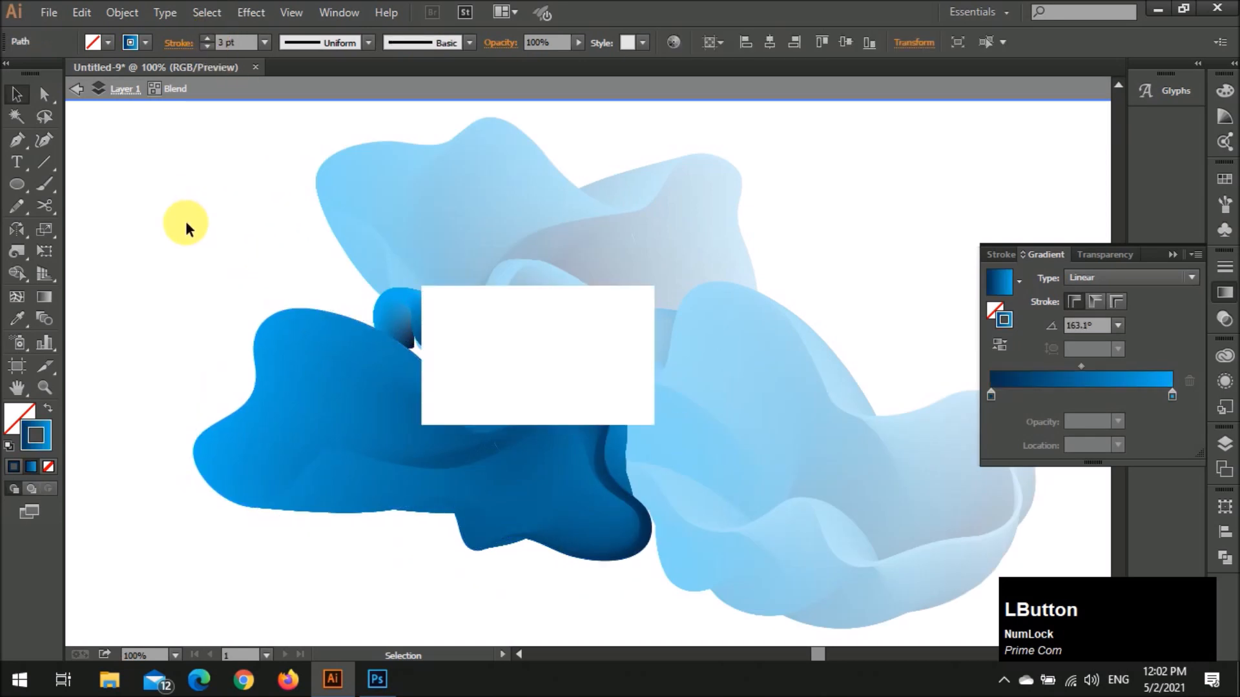
pyautogui.doubleClick(202, 210)
# Isolate the large outline of the uppermost blend, set its stroke weight to 3 pt, and leave isolation
pyautogui.doubleClick(535, 153)
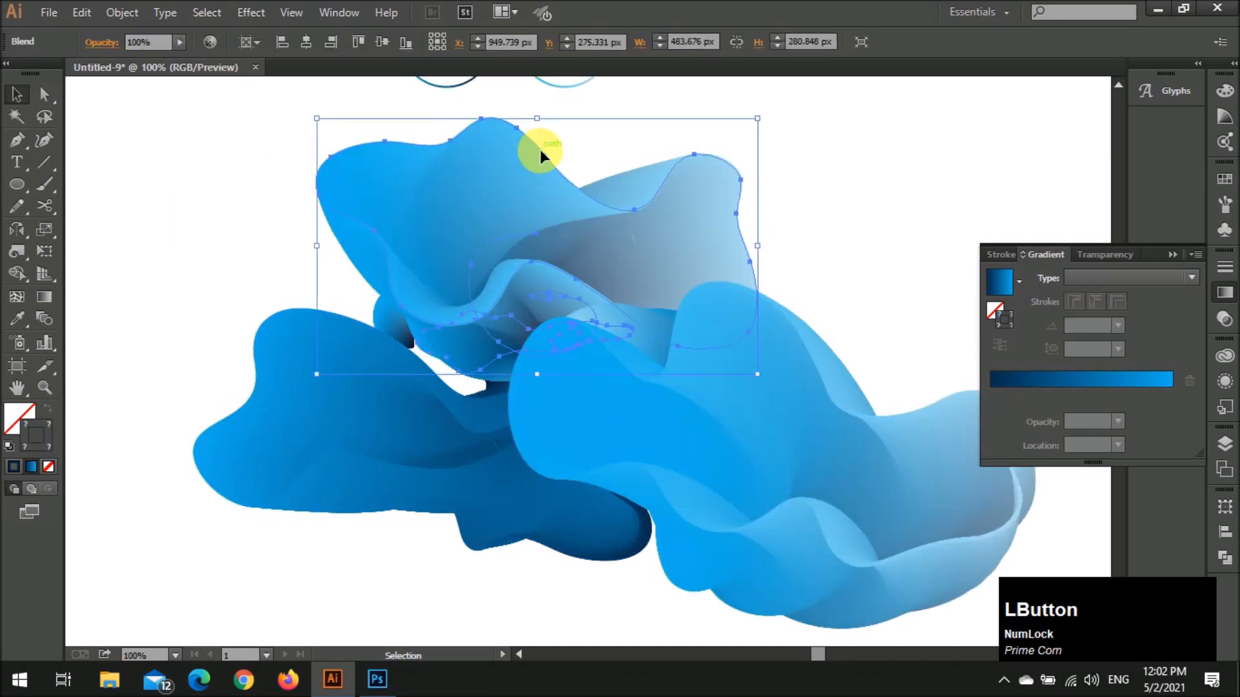
pyautogui.click(219, 45)
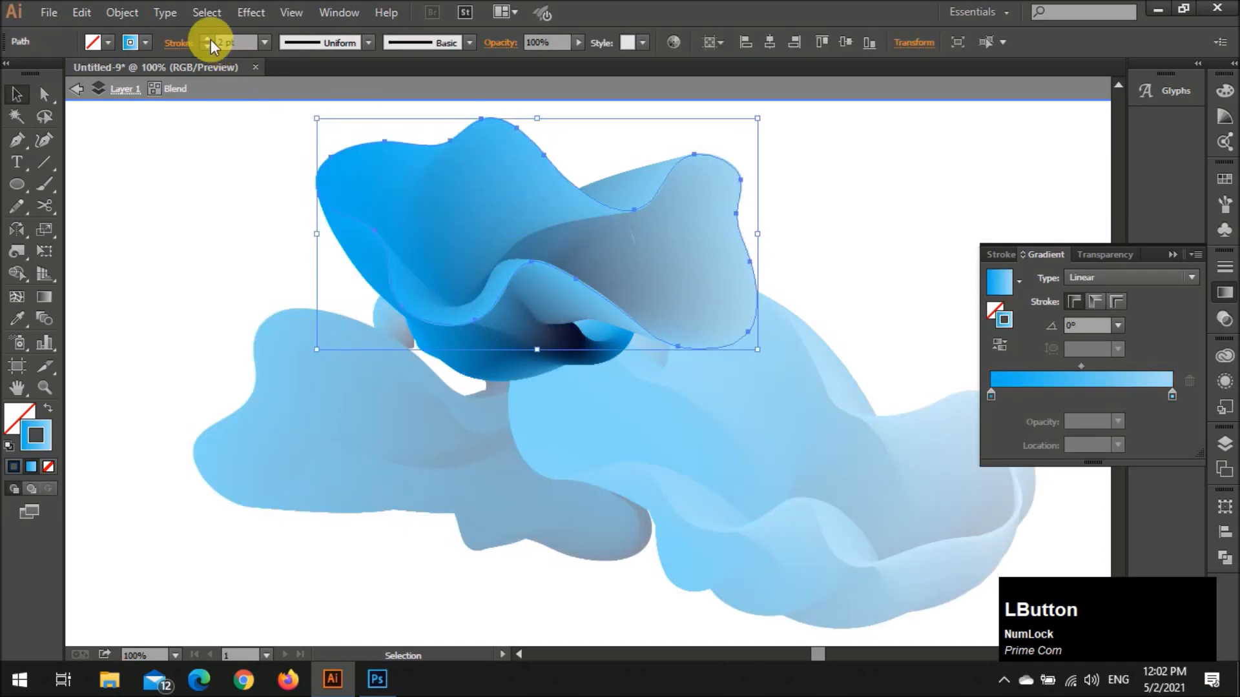
pyautogui.doubleClick(193, 210)
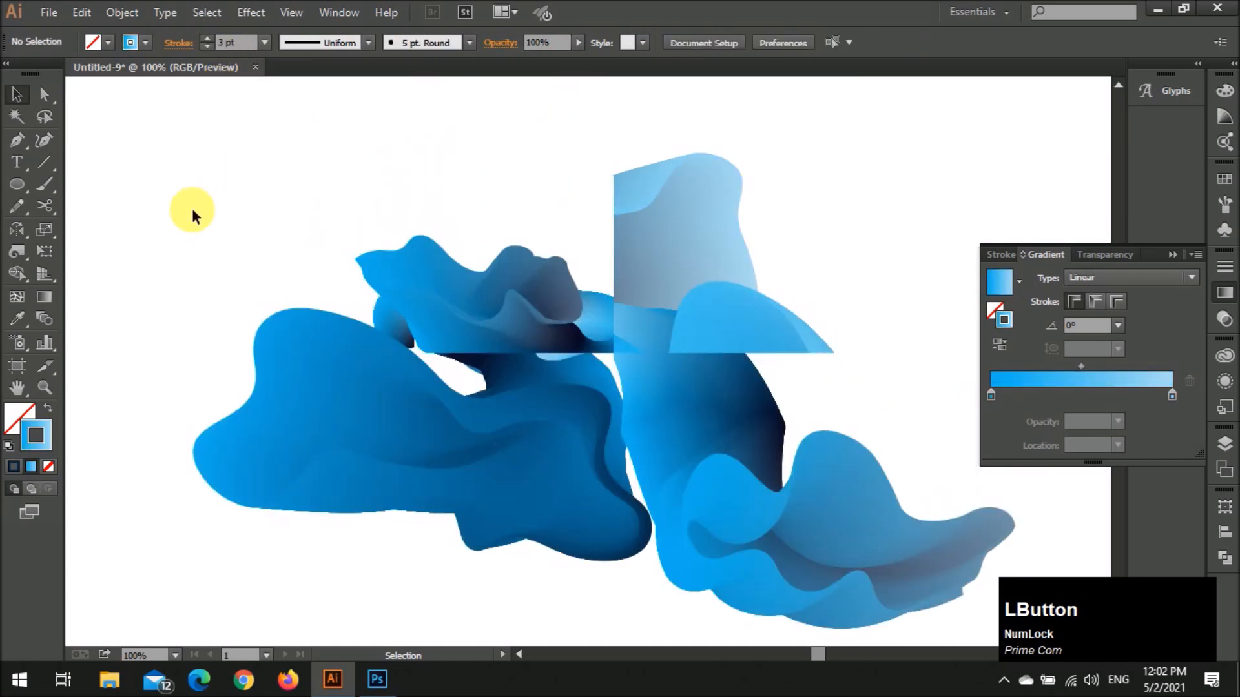
# Select the three finished blends, leaving out the two small circles, and copy them
pyautogui.scroll(-2, 227, 250)
pyautogui.hscroll(-2, 228, 257)
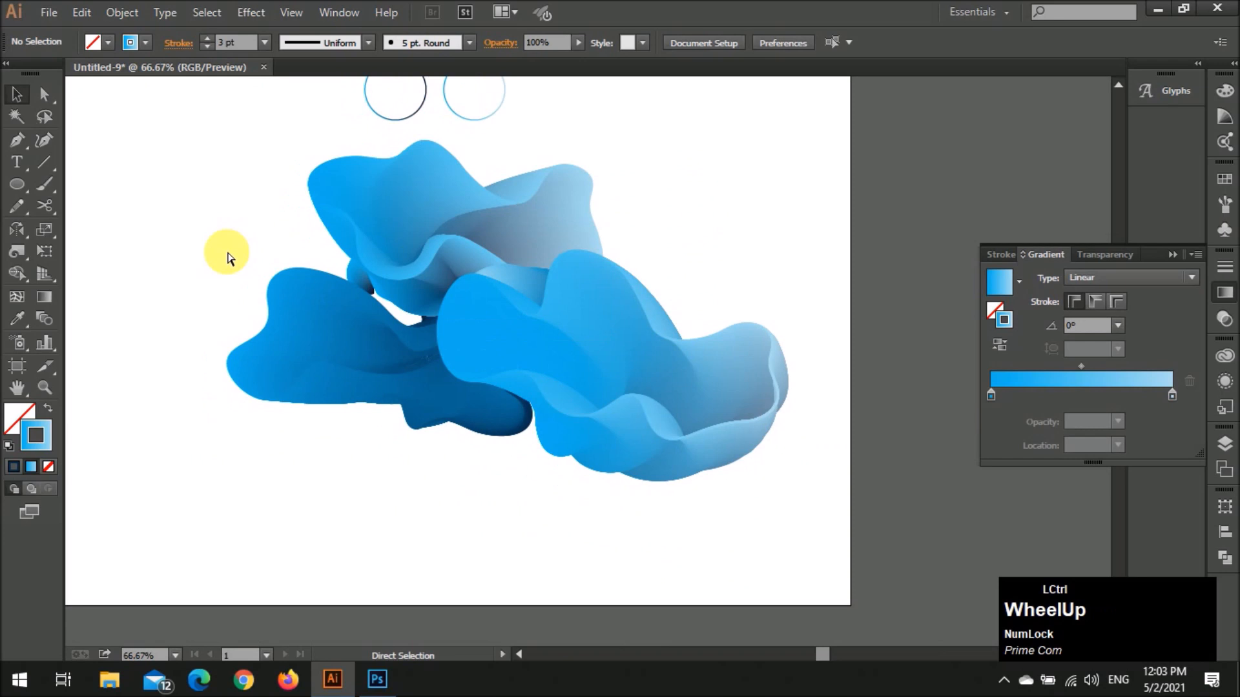
pyautogui.hscroll(-1, 227, 257)
pyautogui.scroll(-1, 227, 257)
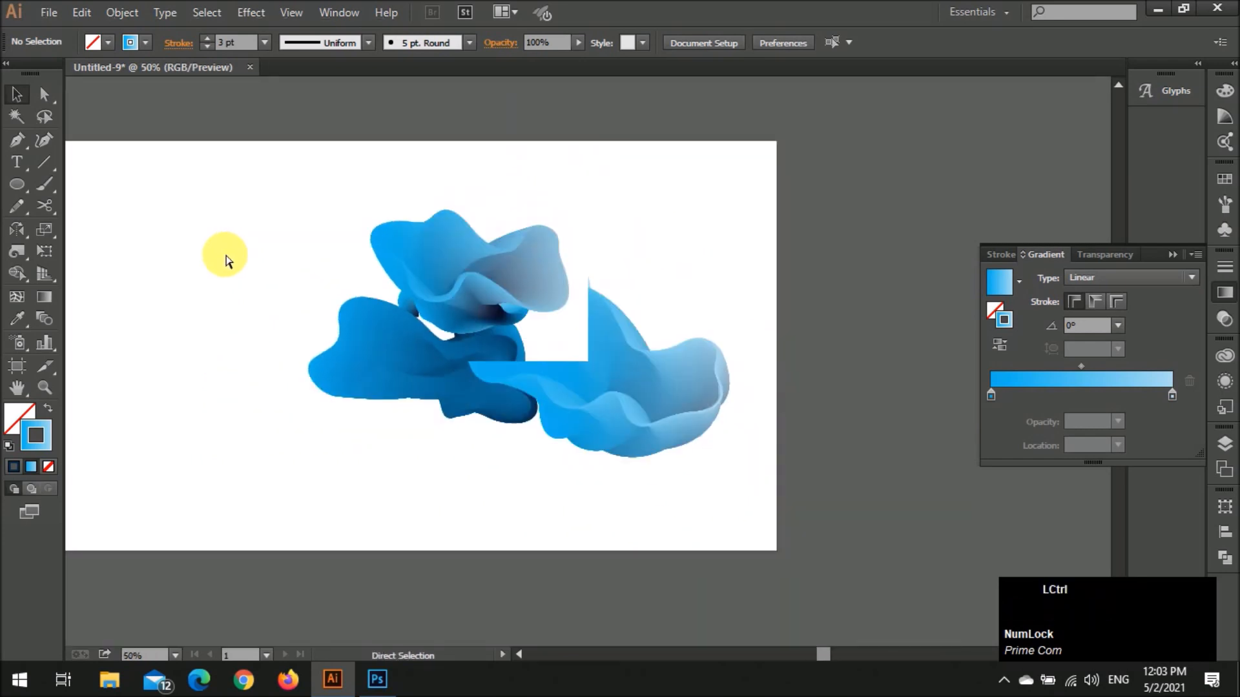
pyautogui.hscroll(-1, 236, 277)
pyautogui.moveTo(313, 238); pyautogui.dragTo(838, 461)
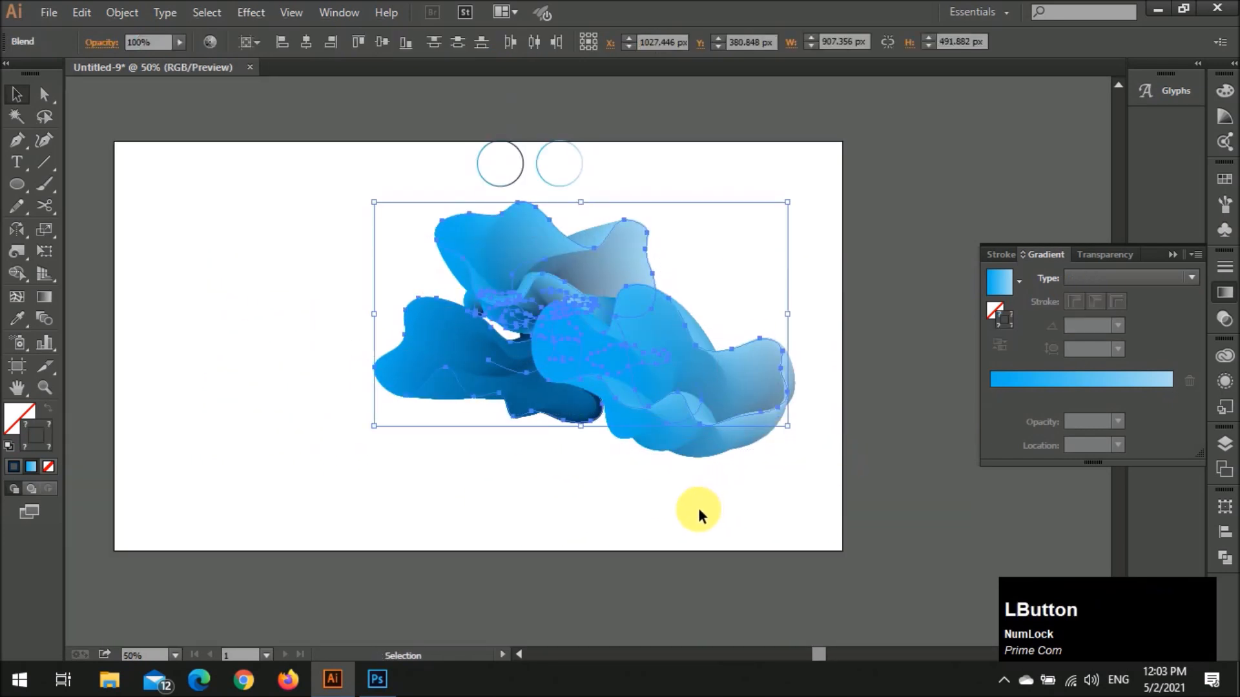
pyautogui.click(113, 14)
pyautogui.moveTo(91, 11)
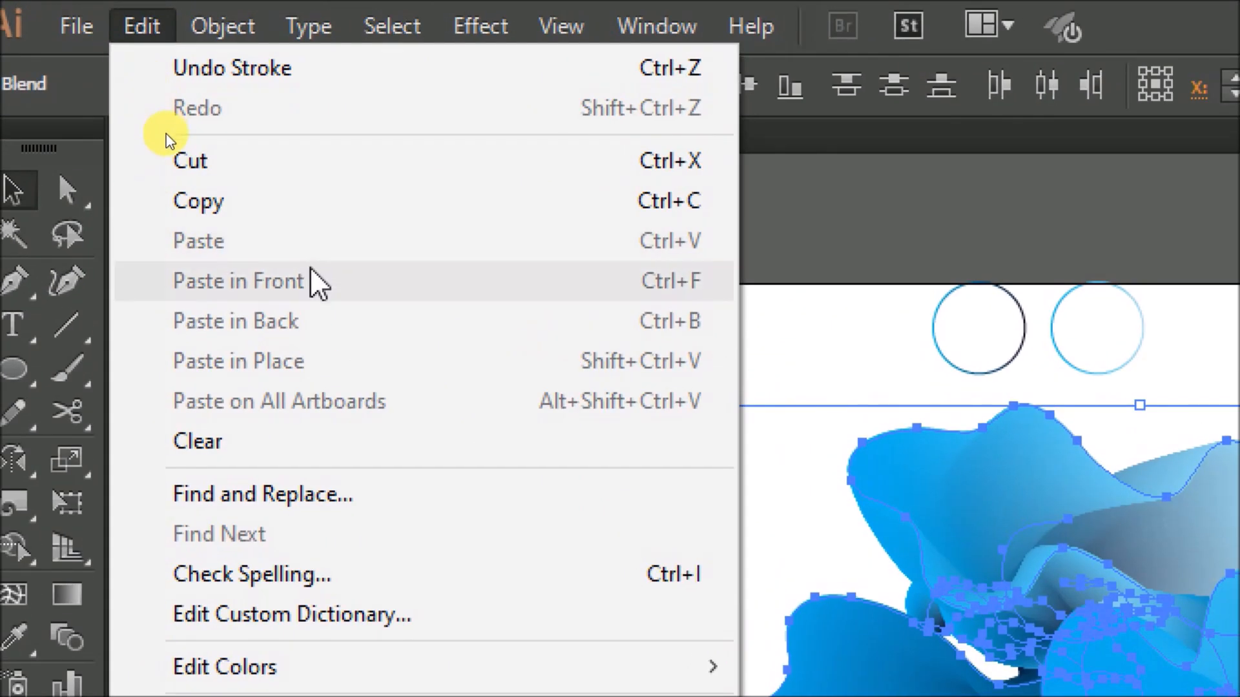
pyautogui.click(149, 100)
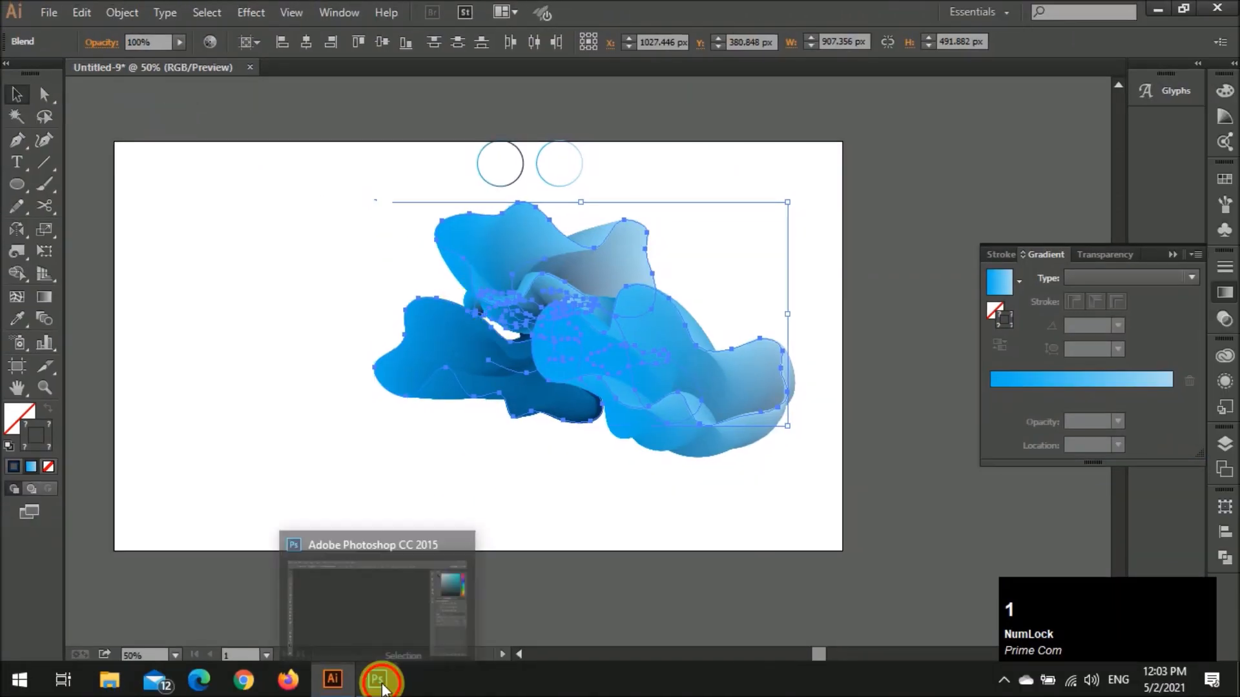
pyautogui.click(378, 680)
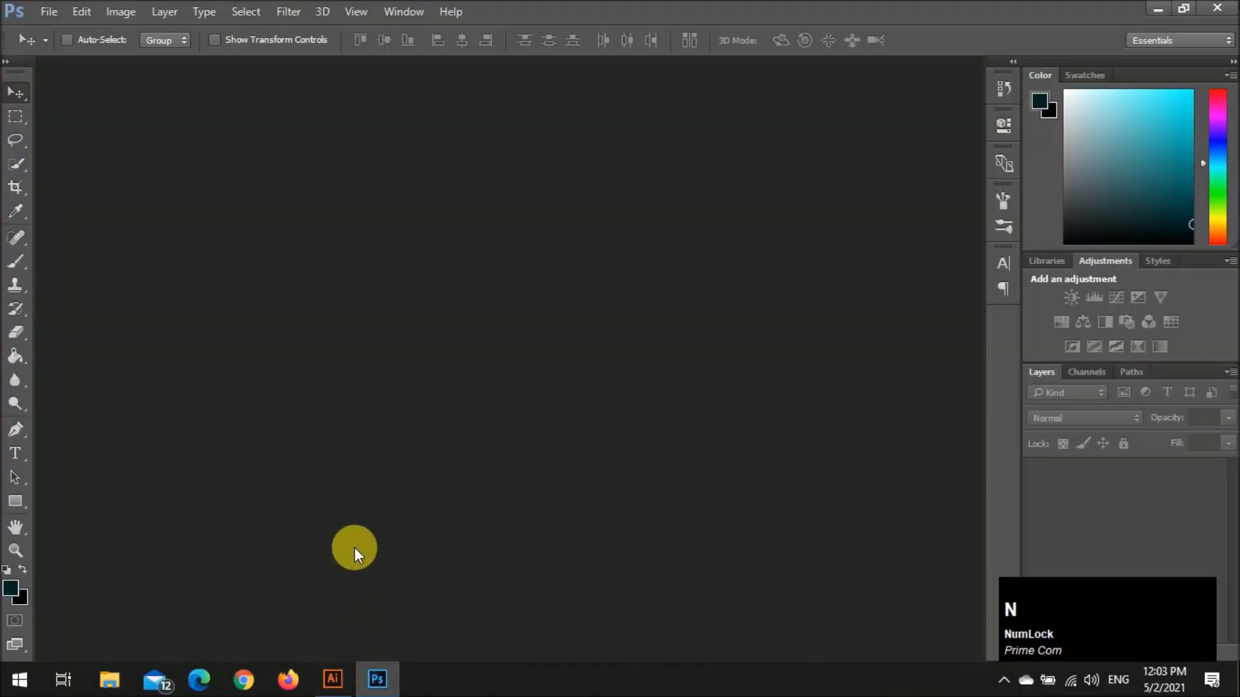
pyautogui.click(52, 11)
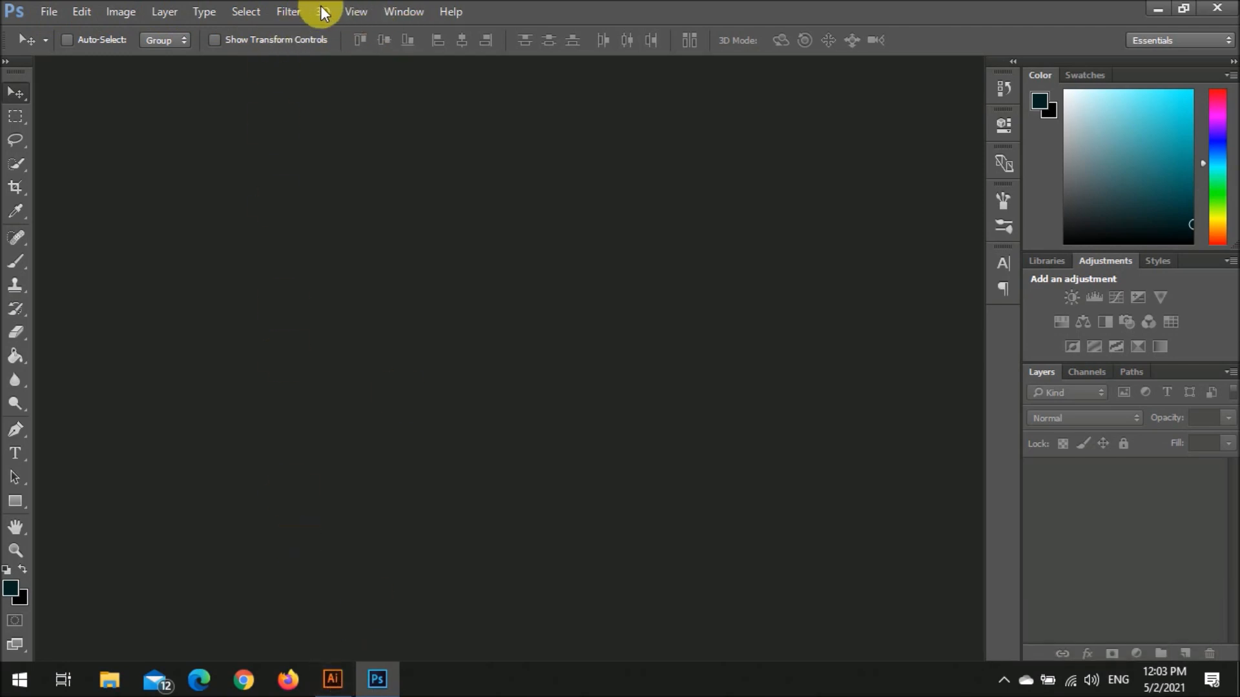
pyautogui.click(333, 679)
pyautogui.click(372, 679)
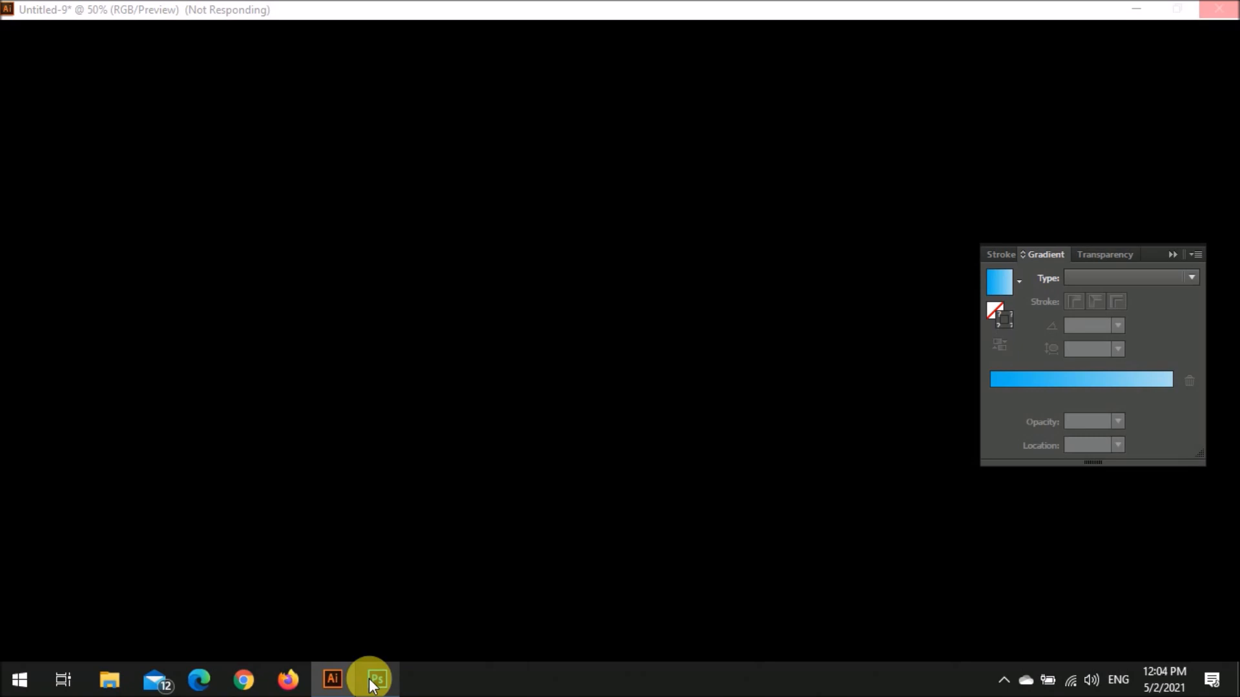
# Switch to Photoshop and create a new document 2000 pixels wide and 2000 pixels high
pyautogui.click(373, 681)
pyautogui.hotkey('ctrl', 'n')
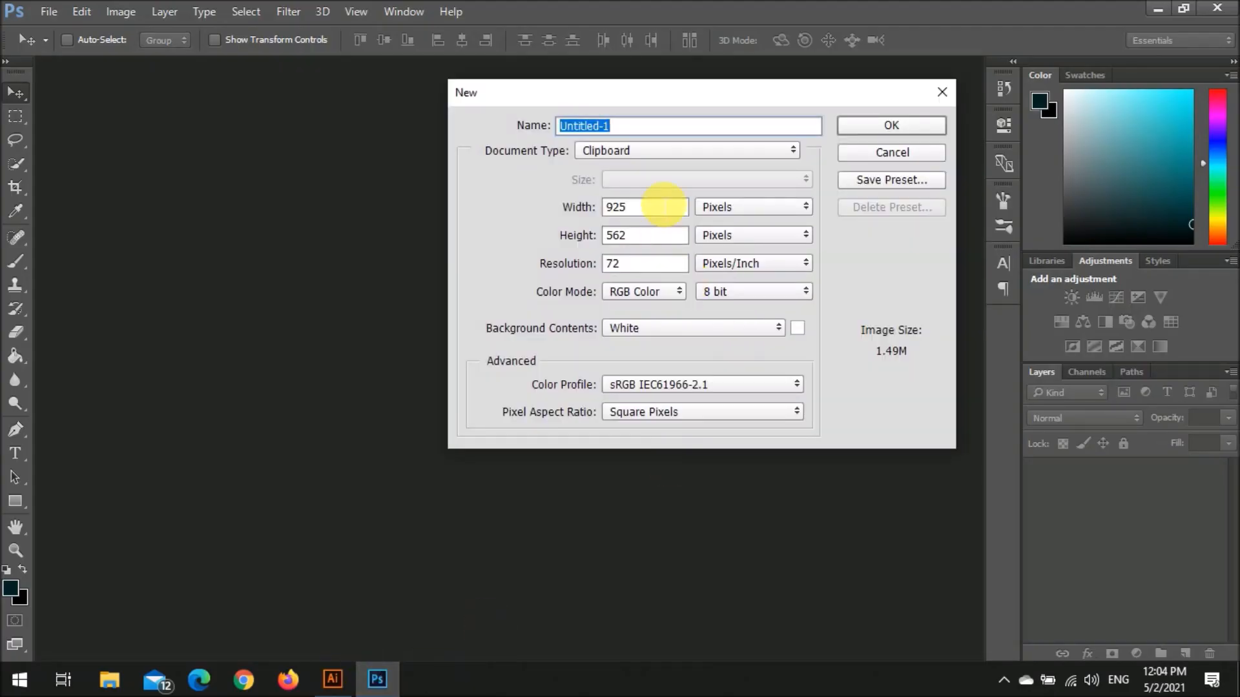
pyautogui.doubleClick(663, 207)
pyautogui.write('10000')
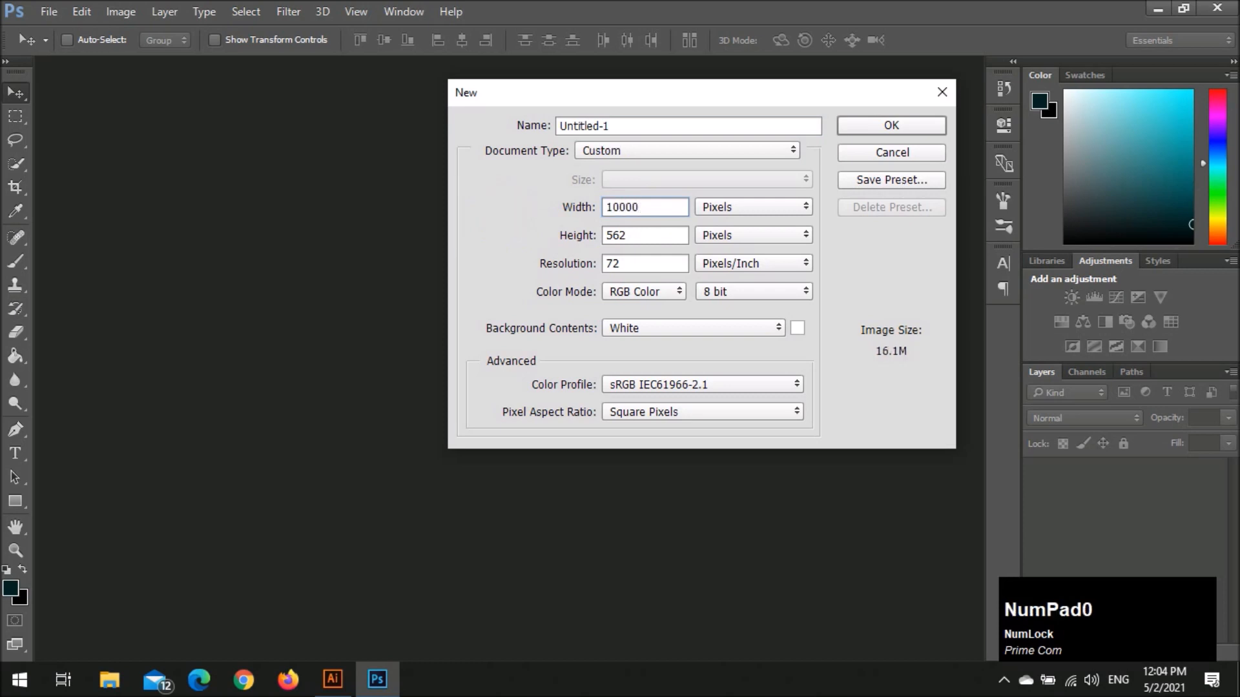
pyautogui.press('BackSpace')
pyautogui.write('2000')
pyautogui.press('Tab')
pyautogui.write('2000')
pyautogui.press('Return')
# Paste the copied blends as a smart object and enlarge them about their centre to roughly four fifths of the canvas width
pyautogui.press('ctrl')
pyautogui.hotkey('ctrl', 'v')
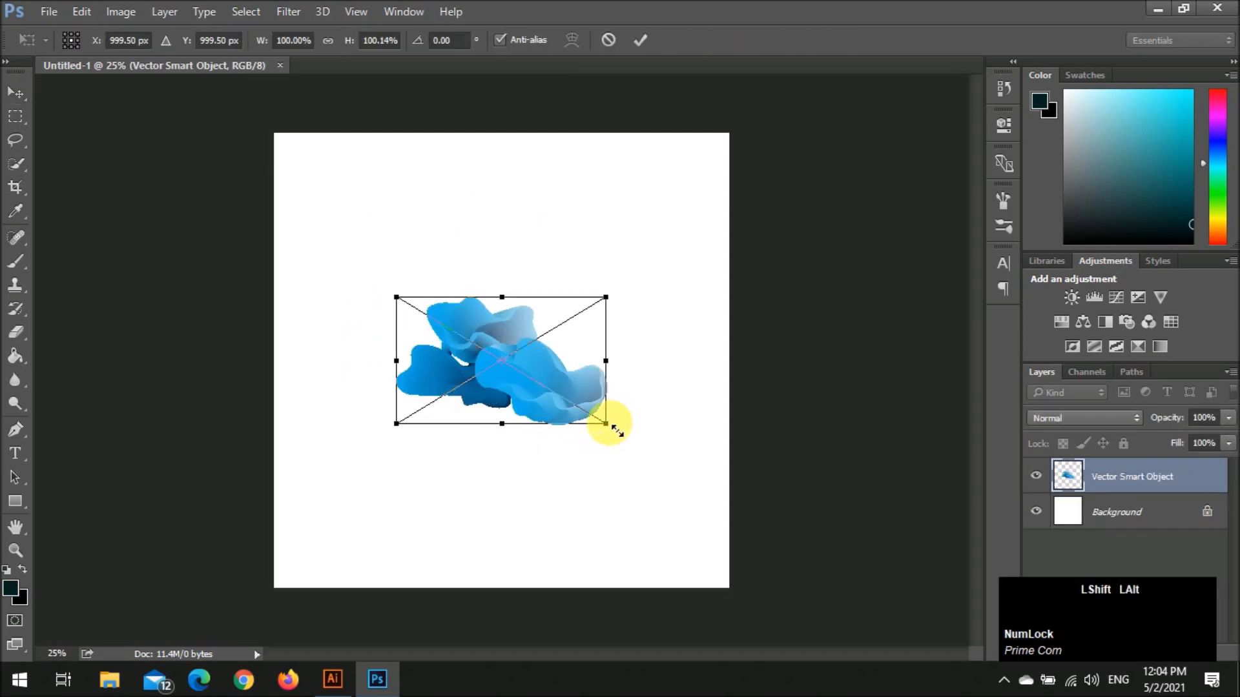
pyautogui.moveTo(614, 417); pyautogui.dragTo(685, 484)
pyautogui.press('KP_Enter')
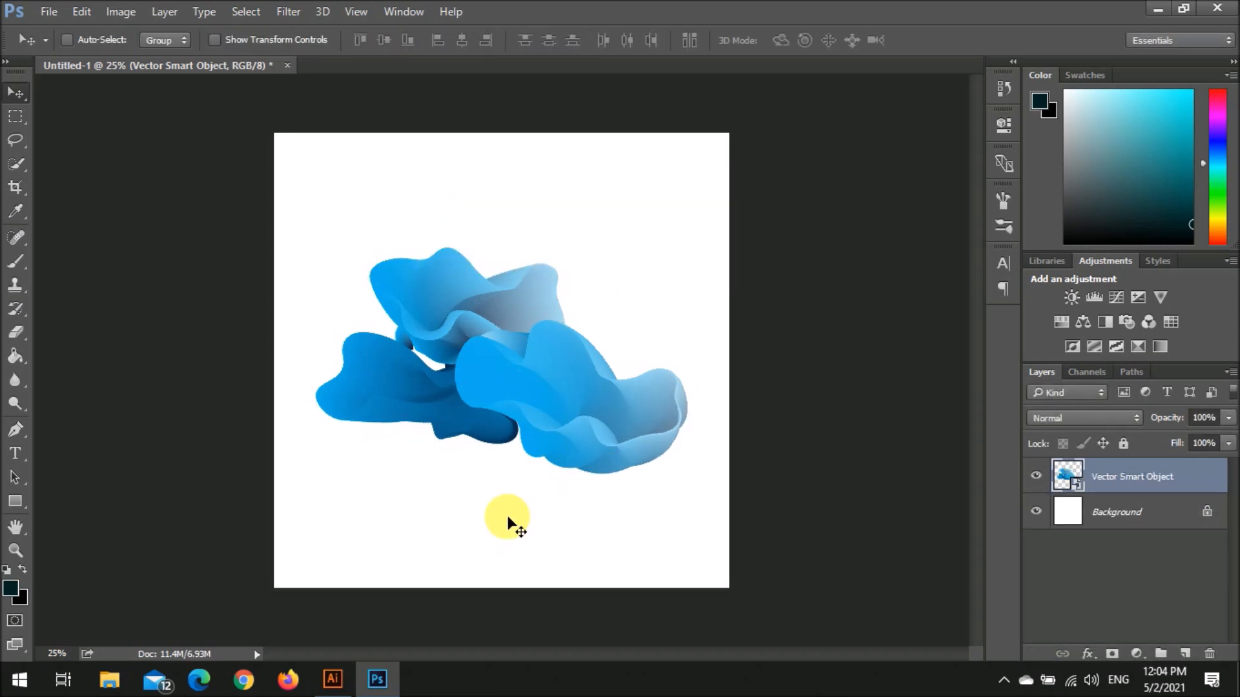
# Rasterize the pasted smart object layer and open the Wave distortion filter for it
pyautogui.rightClick(1172, 468)
pyautogui.click(913, 399)
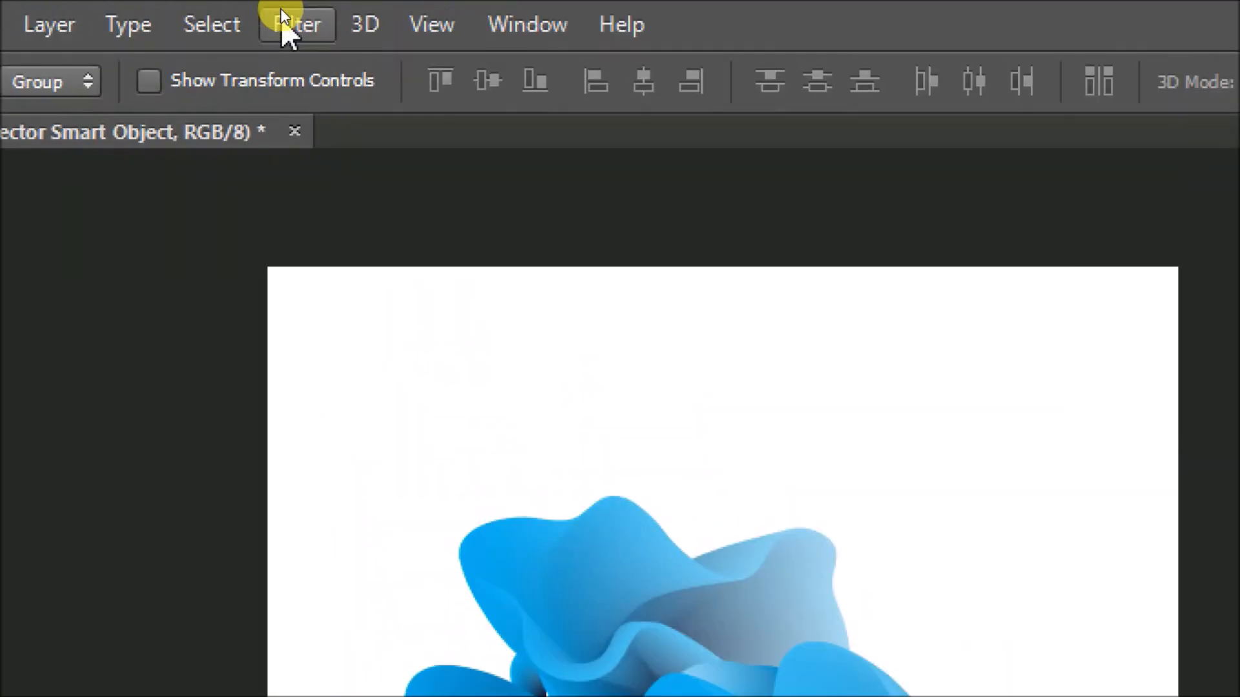
pyautogui.click(282, 14)
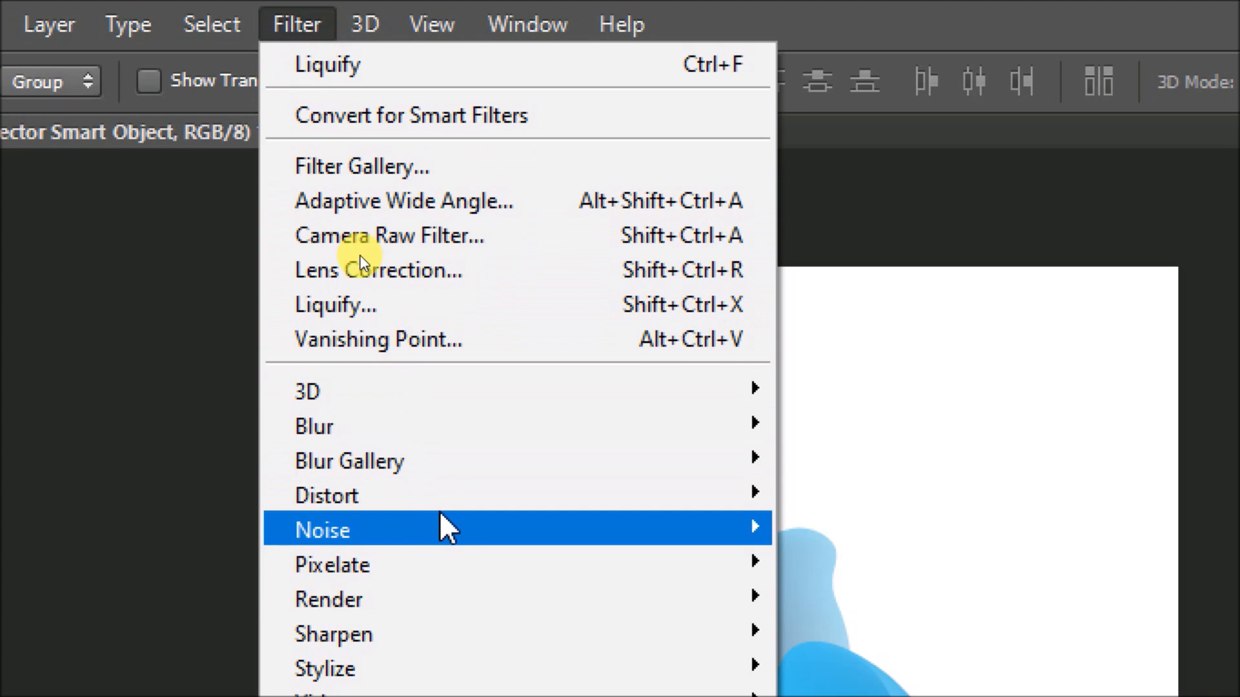
pyautogui.moveTo(484, 497)
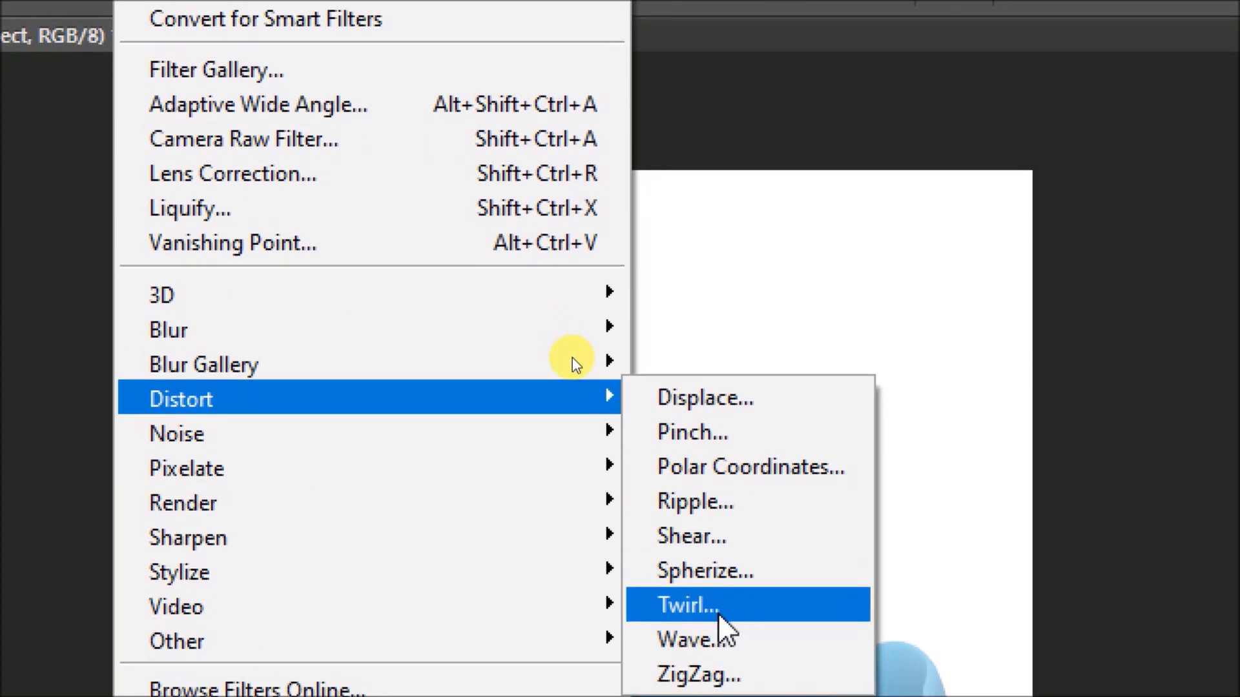
pyautogui.click(718, 619)
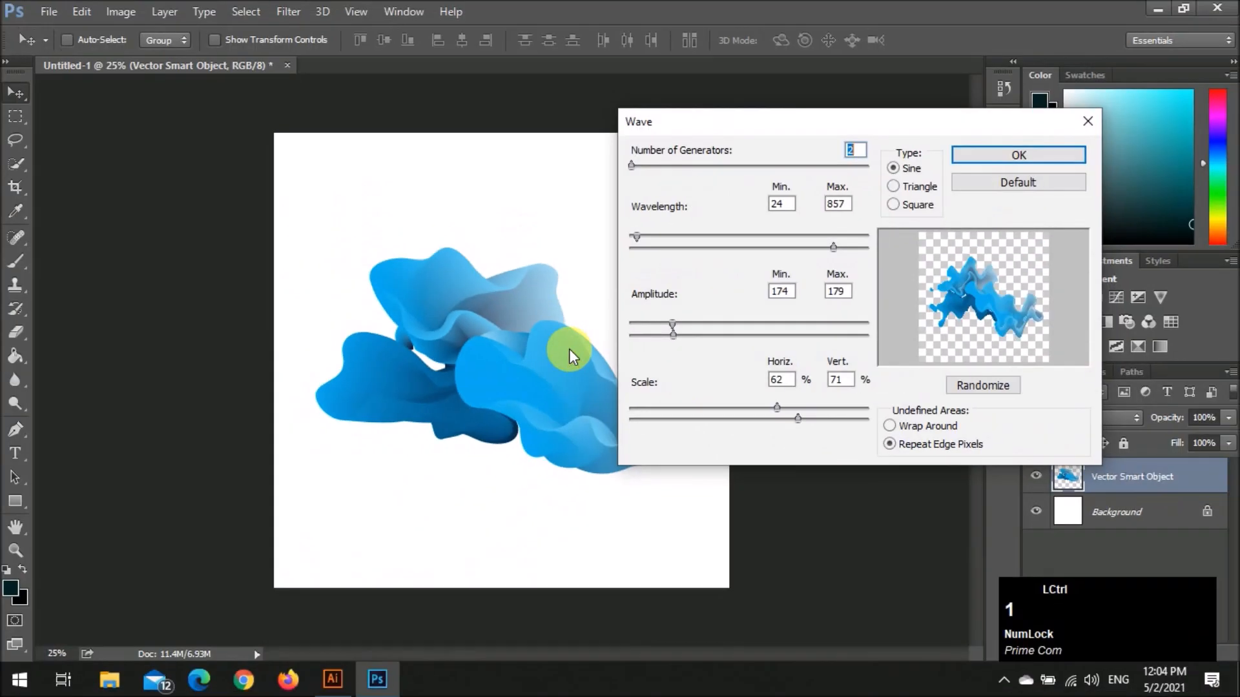
pyautogui.moveTo(998, 133); pyautogui.dragTo(480, 242)
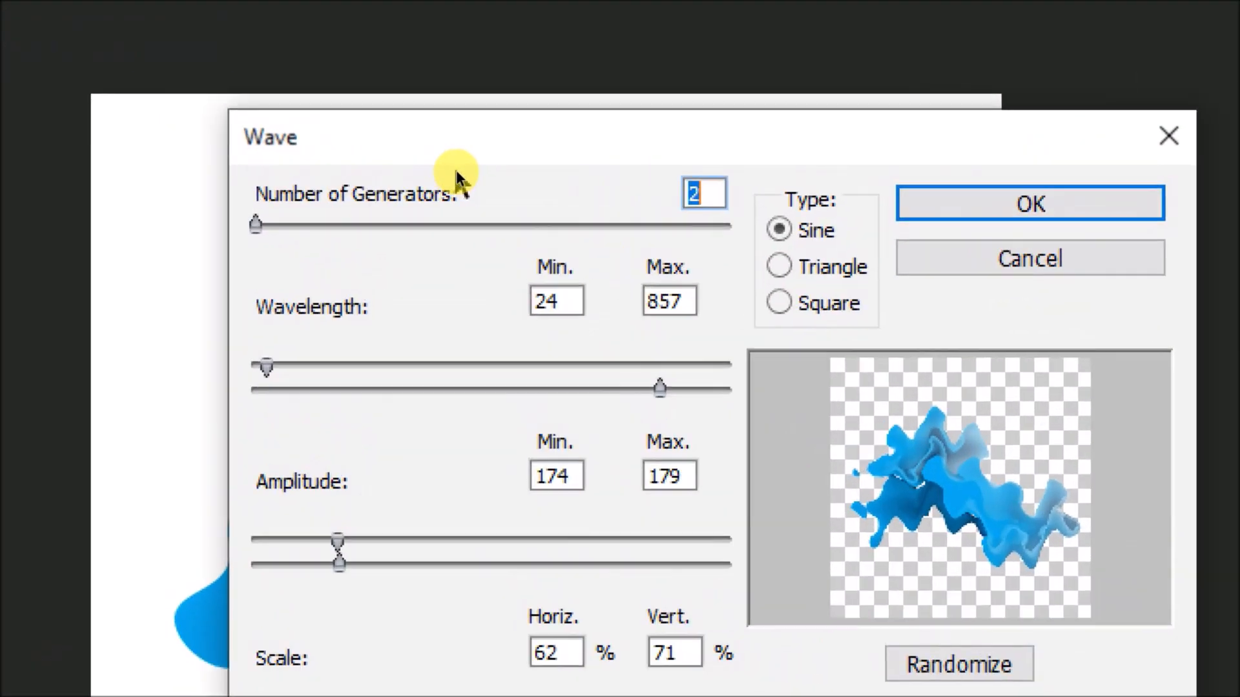
# Set the Wave filter's wavelength to minimum 170 and maximum 256, and its amplitude to minimum 432 and maximum 676
pyautogui.moveTo(265, 365); pyautogui.dragTo(356, 367)
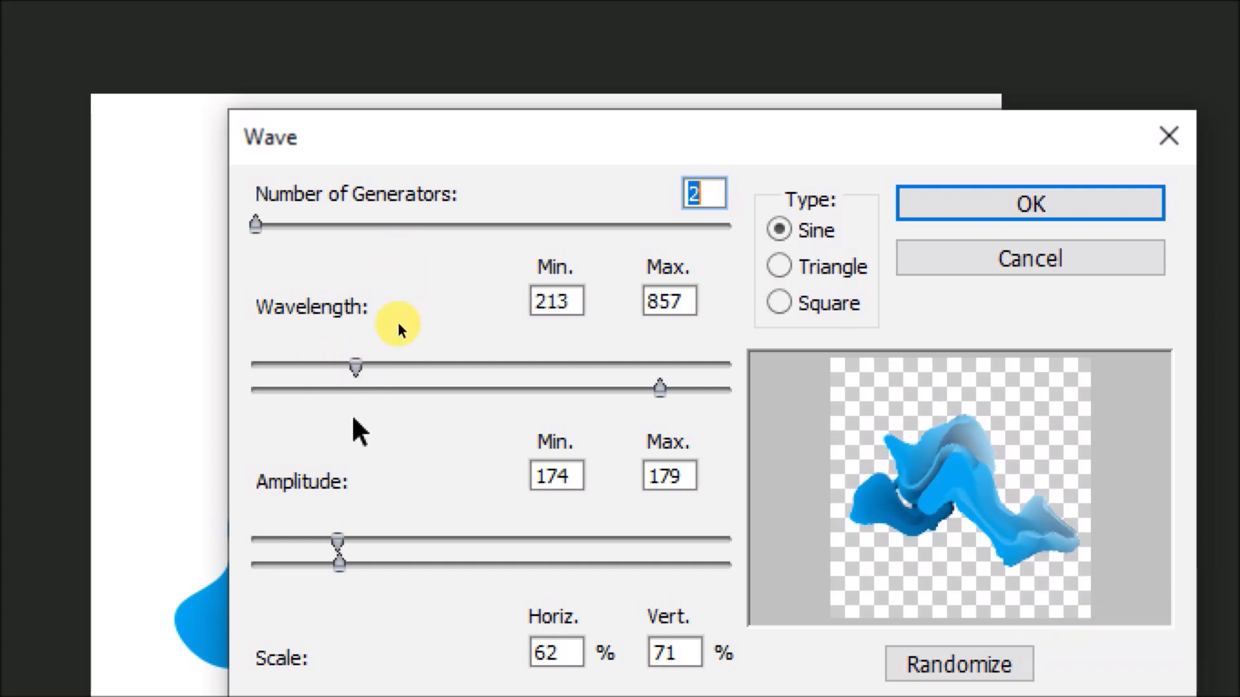
pyautogui.moveTo(338, 546); pyautogui.dragTo(719, 576)
pyautogui.moveTo(411, 541); pyautogui.dragTo(576, 534)
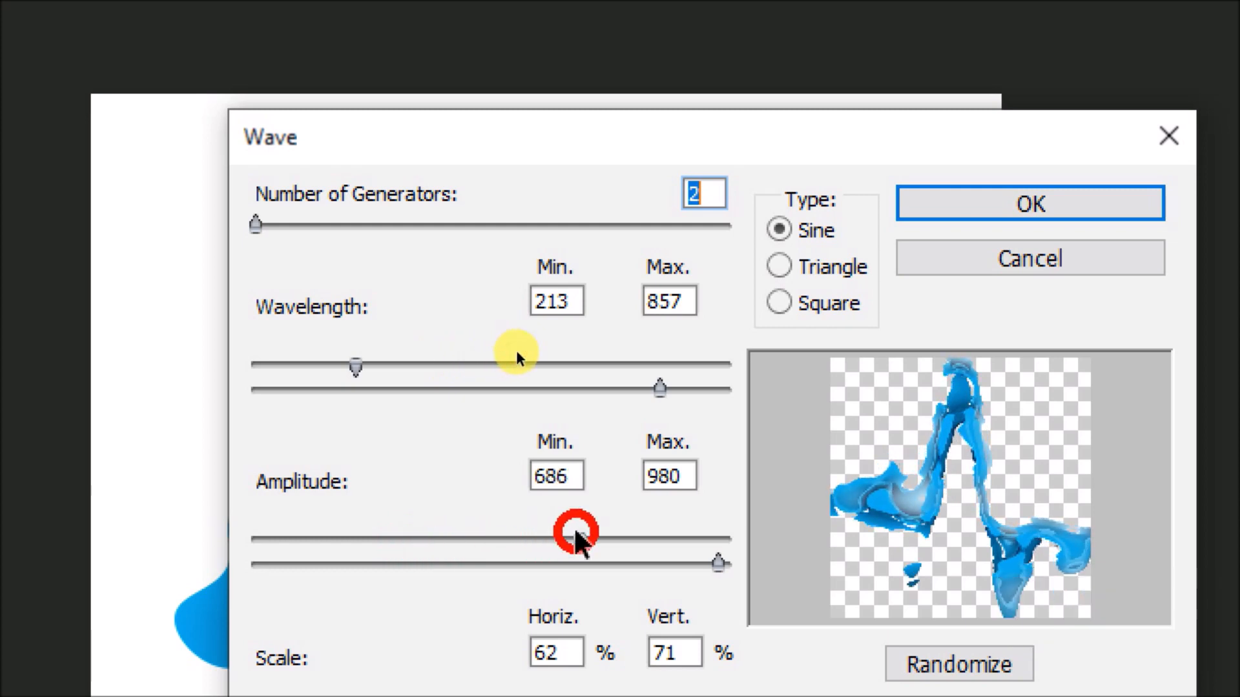
pyautogui.moveTo(660, 389); pyautogui.dragTo(442, 387)
pyautogui.moveTo(355, 368)
pyautogui.mouseDown()
pyautogui.moveTo(433, 371)
pyautogui.moveTo(296, 365)
pyautogui.moveTo(435, 373)
pyautogui.moveTo(336, 373)
pyautogui.mouseUp()
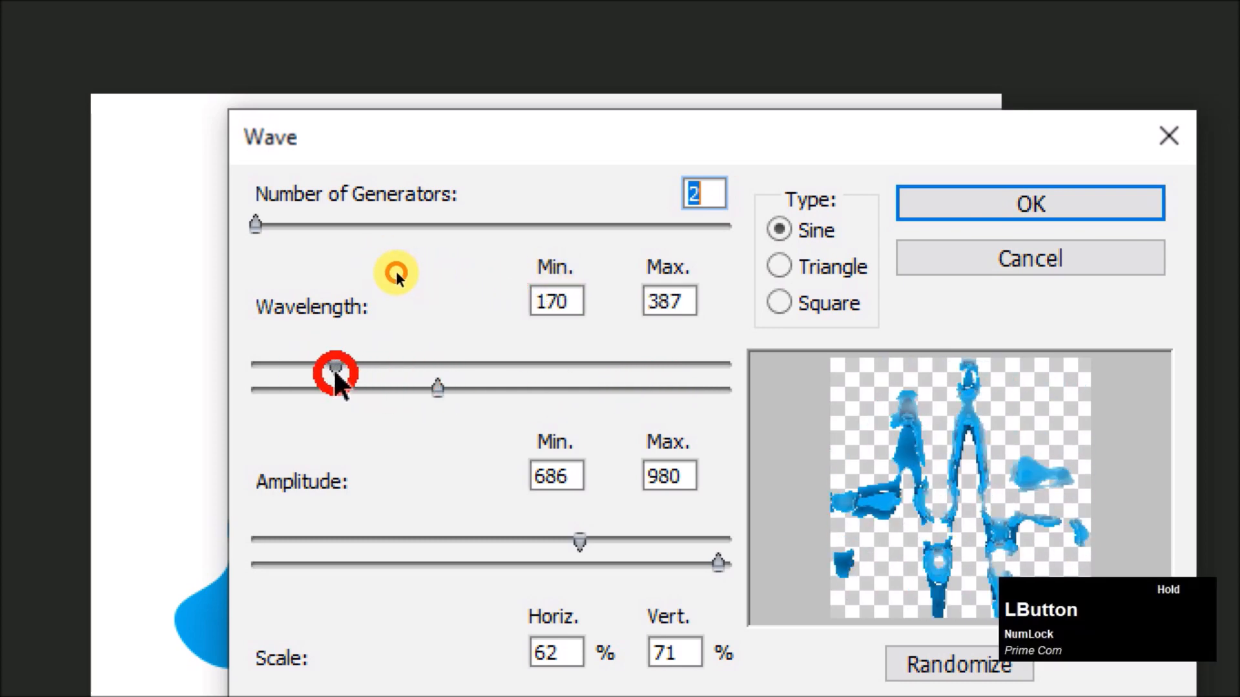
pyautogui.moveTo(438, 387); pyautogui.dragTo(376, 388)
pyautogui.moveTo(580, 541); pyautogui.dragTo(461, 521)
pyautogui.moveTo(718, 563); pyautogui.dragTo(574, 562)
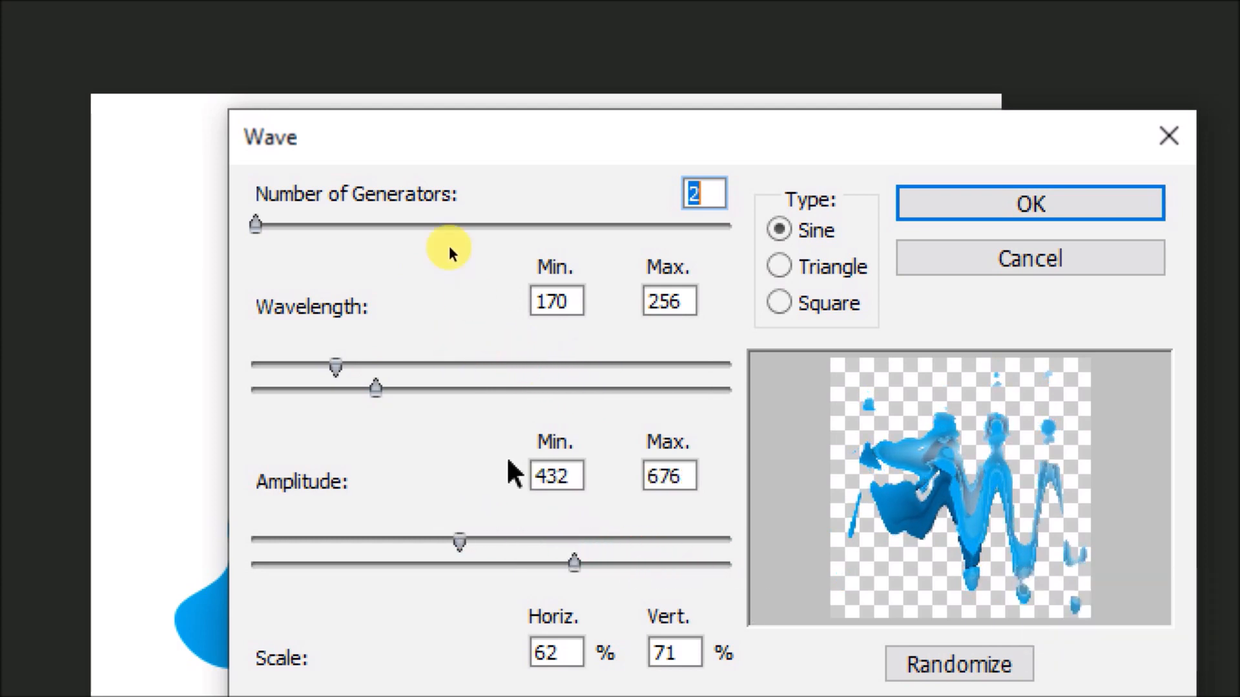
# Apply the Wave filter with 1 generator, 45% horizontal and vertical scale, and a maximum wavelength of 345
pyautogui.doubleClick(689, 192)
pyautogui.write('1')
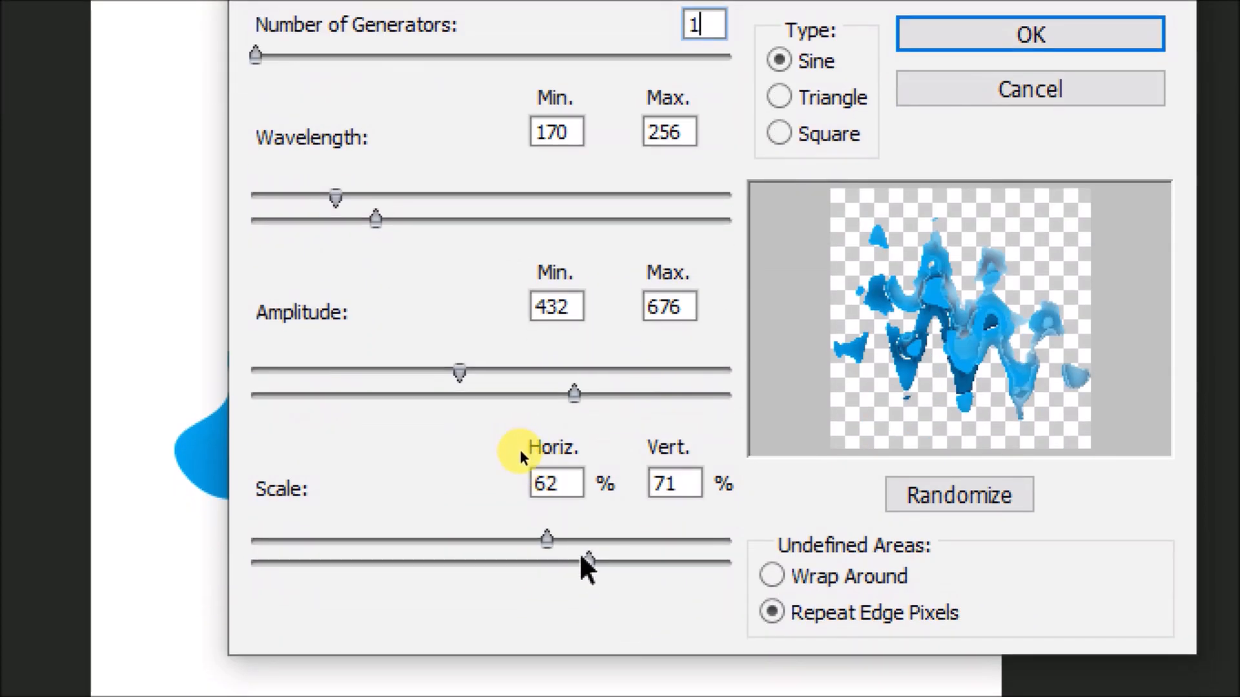
pyautogui.moveTo(587, 563)
pyautogui.mouseDown()
pyautogui.moveTo(463, 562)
pyautogui.moveTo(603, 563)
pyautogui.moveTo(435, 536)
pyautogui.moveTo(465, 537)
pyautogui.mouseUp()
pyautogui.moveTo(603, 562); pyautogui.dragTo(465, 560)
pyautogui.moveTo(375, 219); pyautogui.dragTo(413, 216)
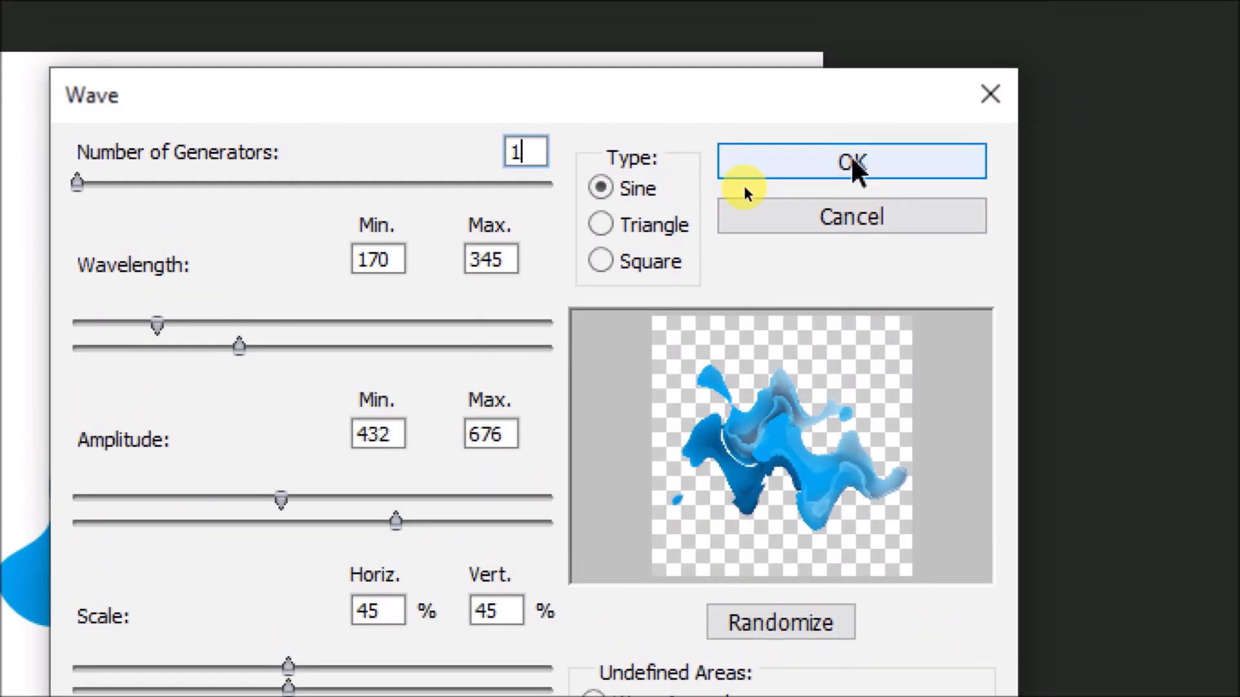
pyautogui.click(853, 162)
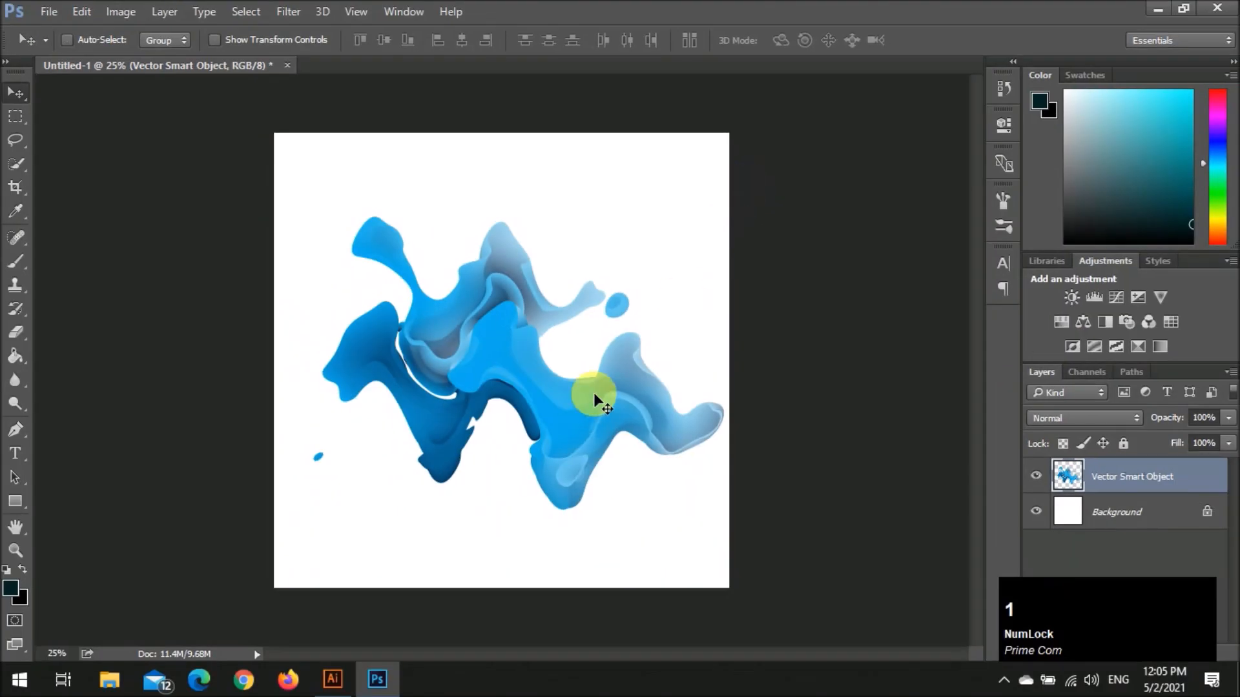
# Hide the Background layer and save the artwork as a PNG named 5 with Smallest / Slow compression and no interlacing
pyautogui.click(1036, 511)
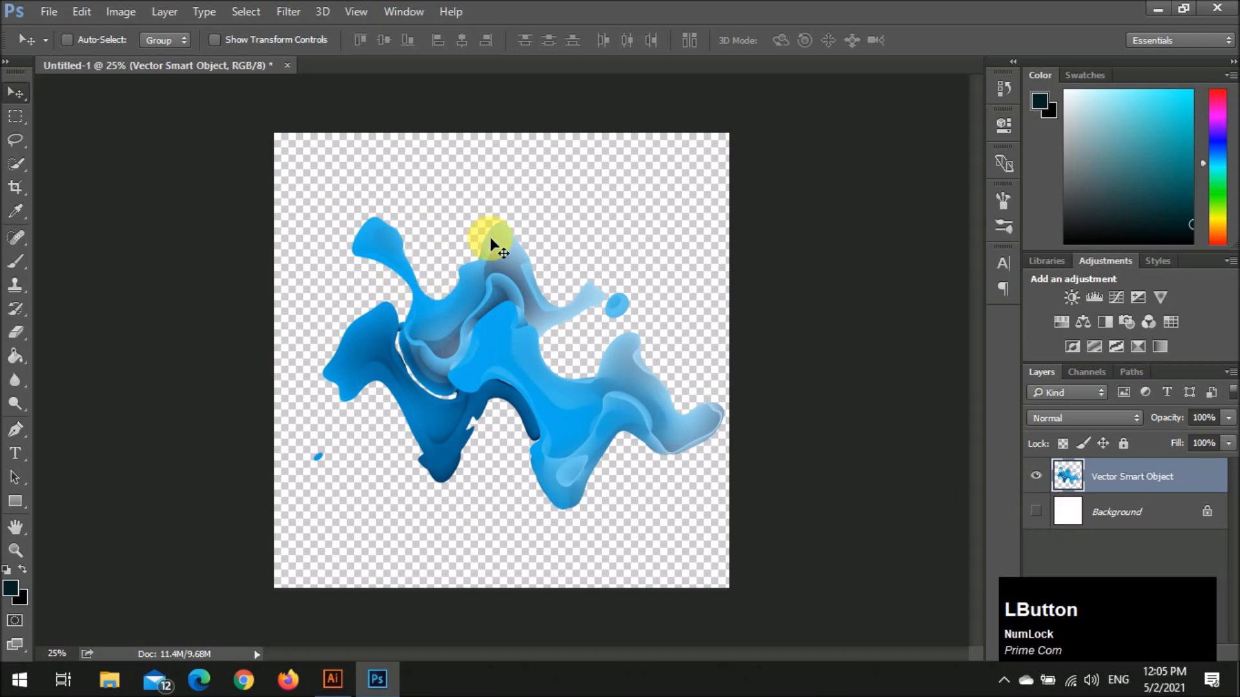
pyautogui.click(57, 17)
pyautogui.click(129, 214)
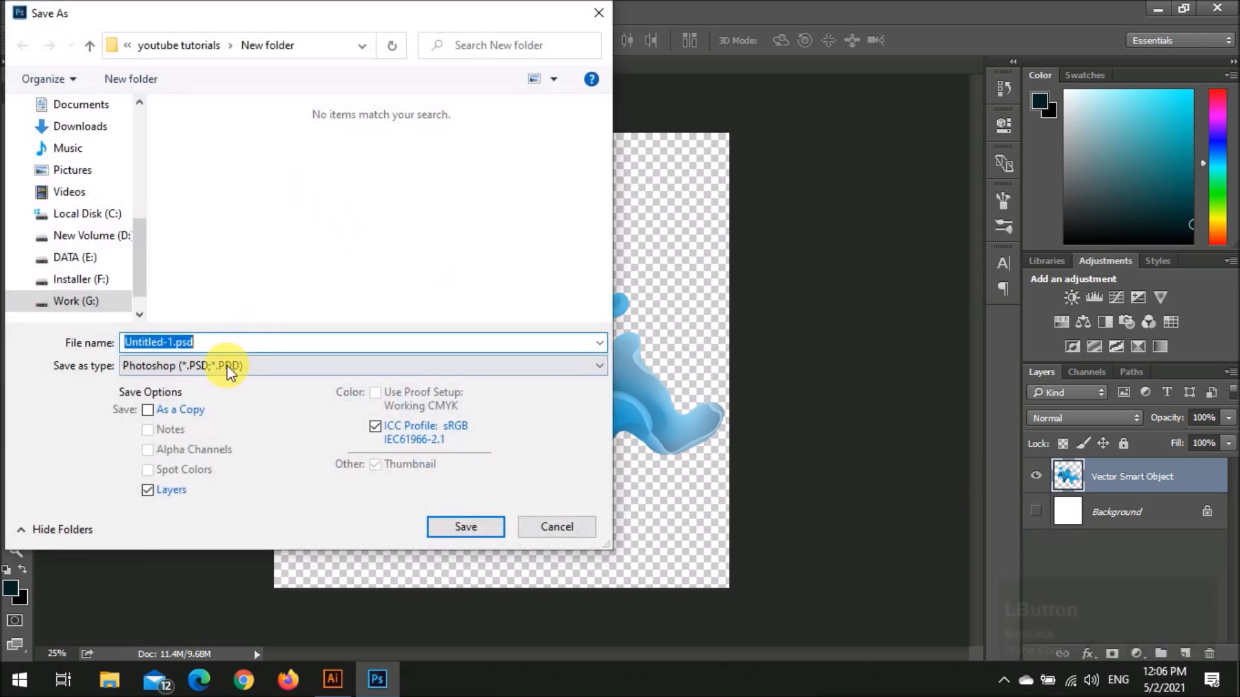
pyautogui.click(226, 366)
pyautogui.click(309, 617)
pyautogui.click(238, 348)
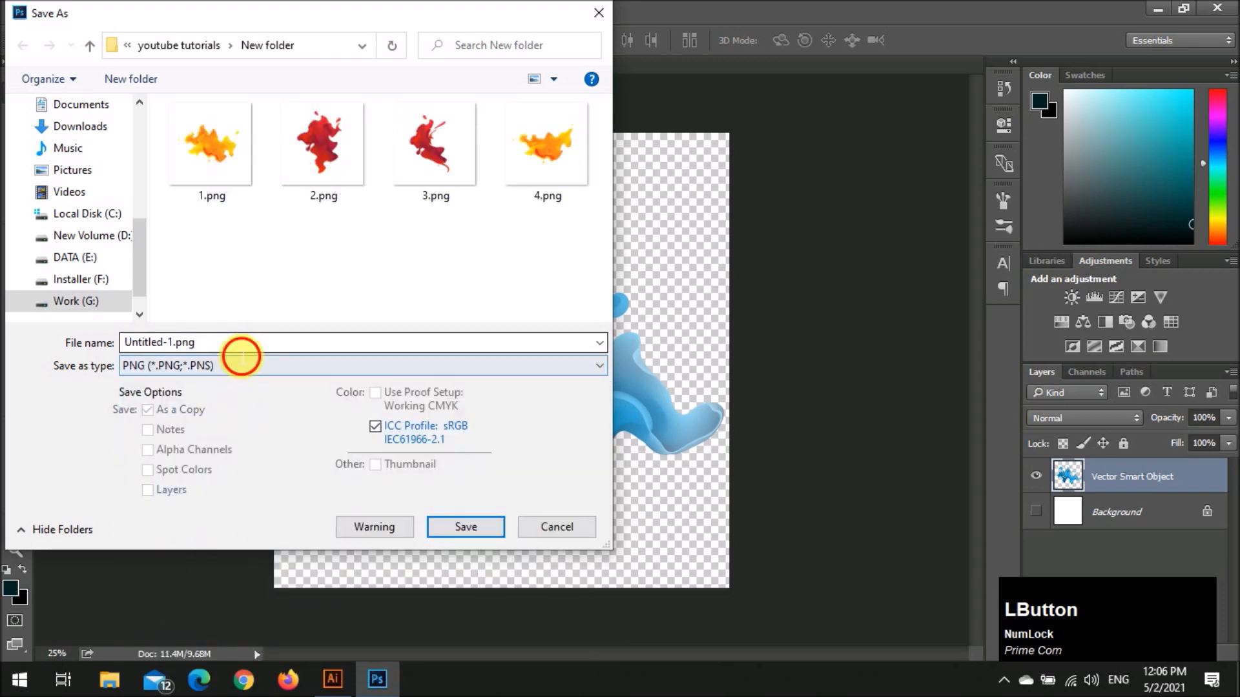
pyautogui.write('5')
pyautogui.press('Return')
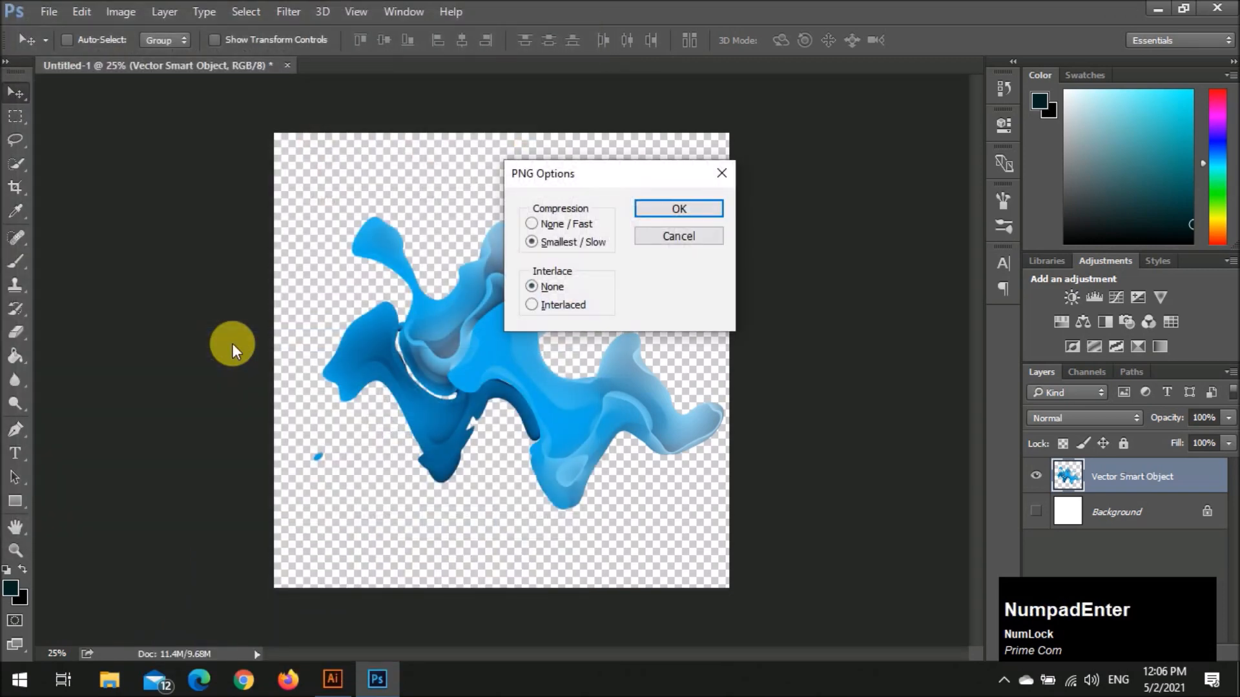
pyautogui.press('Return')
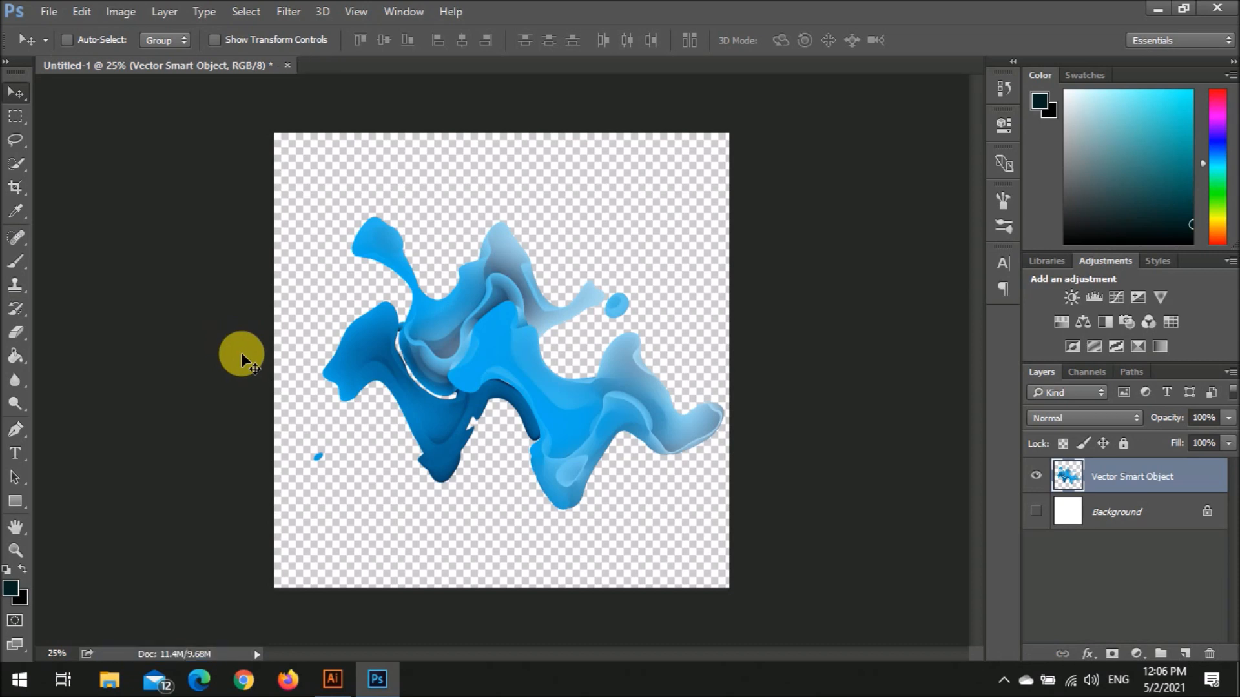
# Switch to Illustrator and duplicate the three blends, placing one set at the artboard's lower left and the other towards its right edge
pyautogui.click(333, 680)
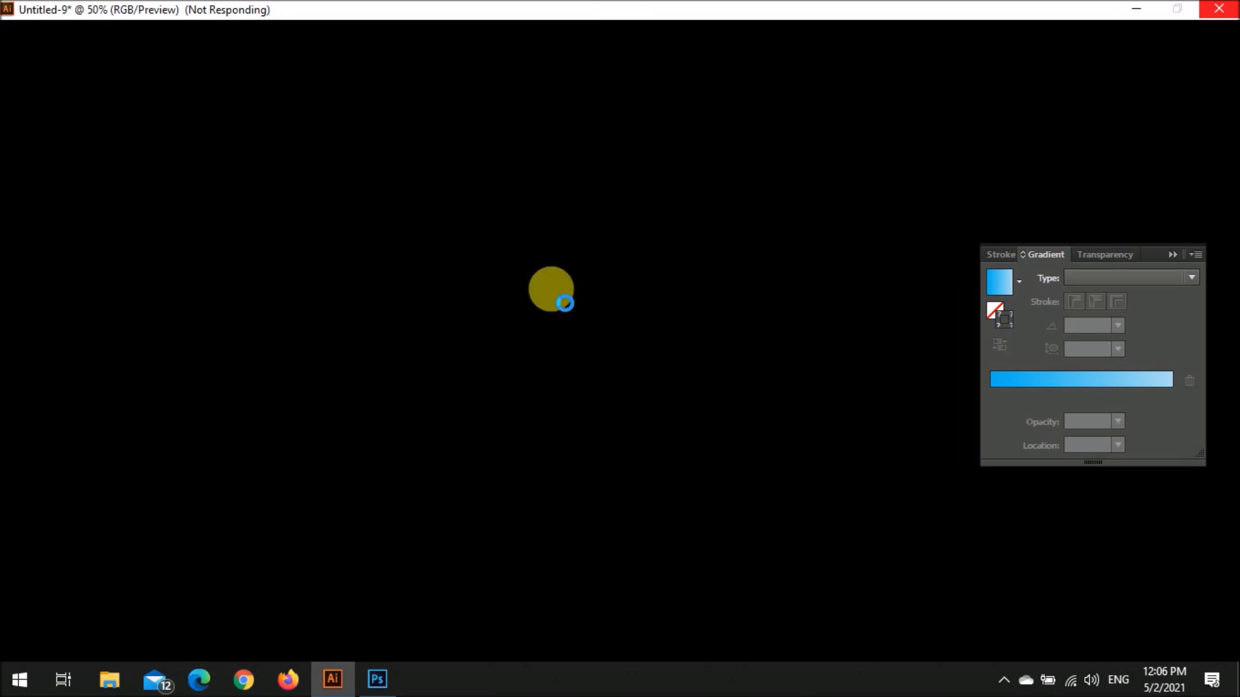
pyautogui.click(387, 678)
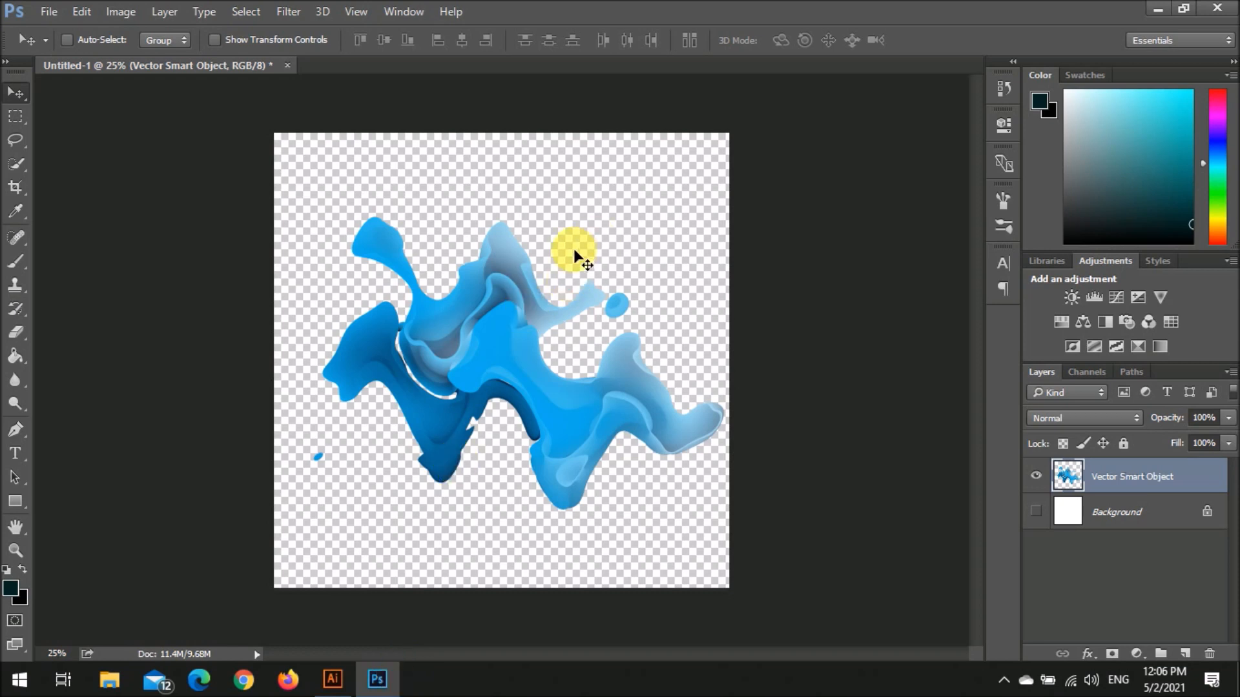
pyautogui.click(332, 679)
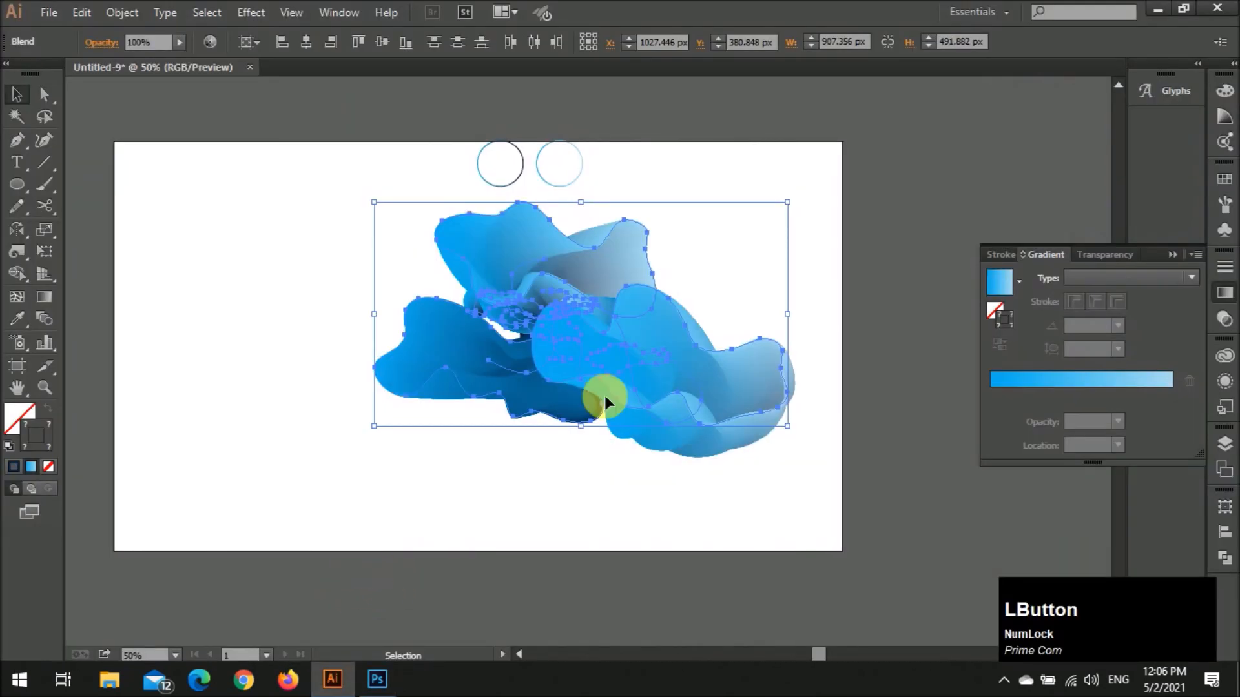
pyautogui.hscroll(-3, 509, 446)
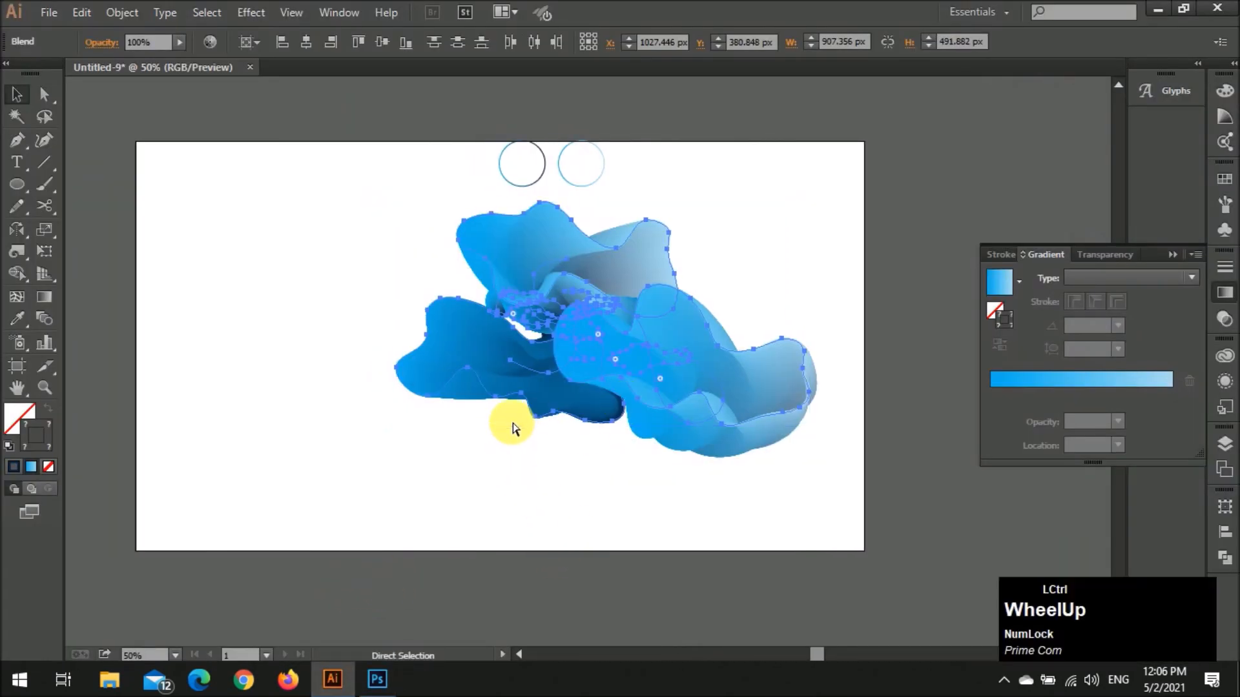
pyautogui.moveTo(720, 340); pyautogui.dragTo(402, 462)
pyautogui.moveTo(857, 260); pyautogui.dragTo(631, 429)
# Rasterize the right-hand set of blends in RGB at High (300 ppi) with a transparent background
pyautogui.click(122, 13)
pyautogui.click(184, 252)
pyautogui.click(557, 216)
pyautogui.click(558, 215)
pyautogui.click(467, 289)
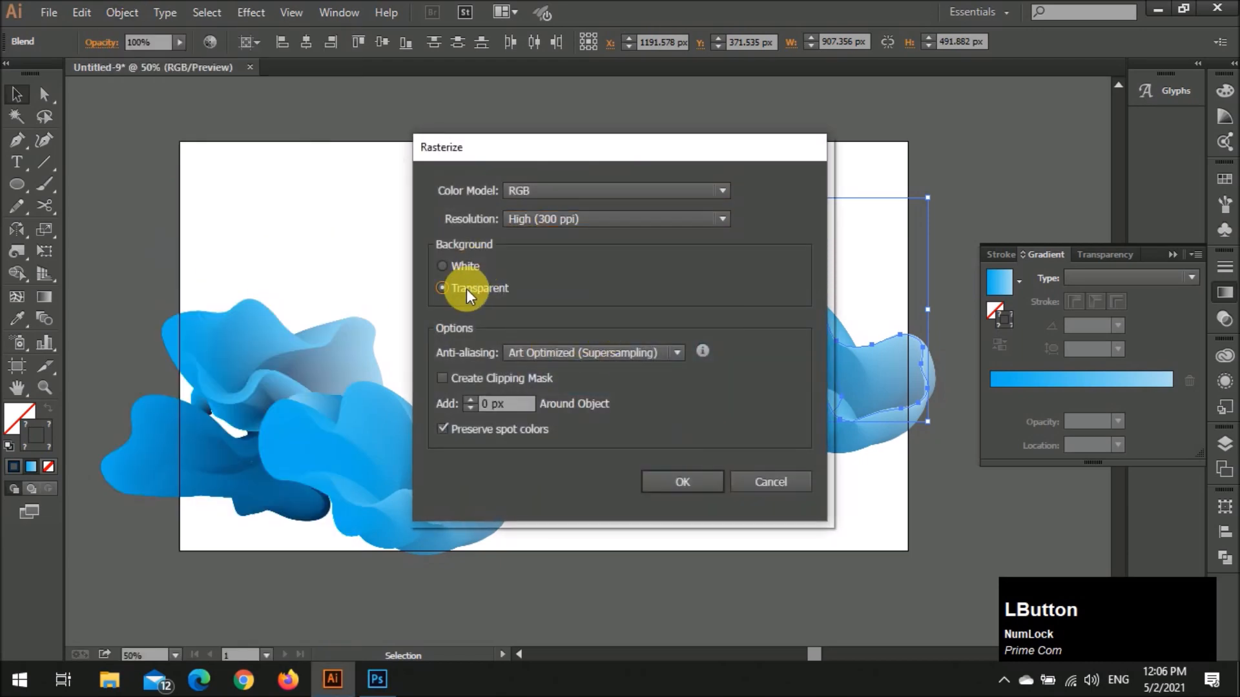
pyautogui.click(683, 479)
pyautogui.click(683, 479)
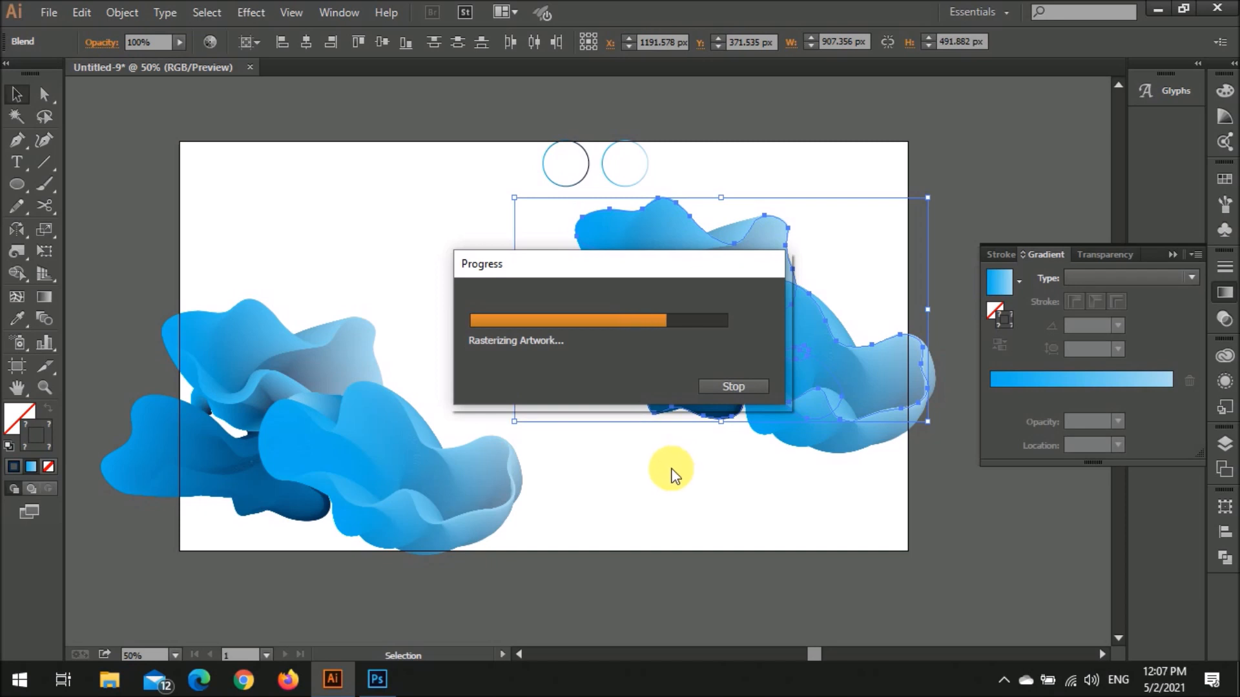
# Move the rasterized image off the artboard beyond its upper right corner and deselect it
pyautogui.moveTo(687, 327); pyautogui.dragTo(954, 169)
pyautogui.moveTo(816, 188); pyautogui.dragTo(979, 121)
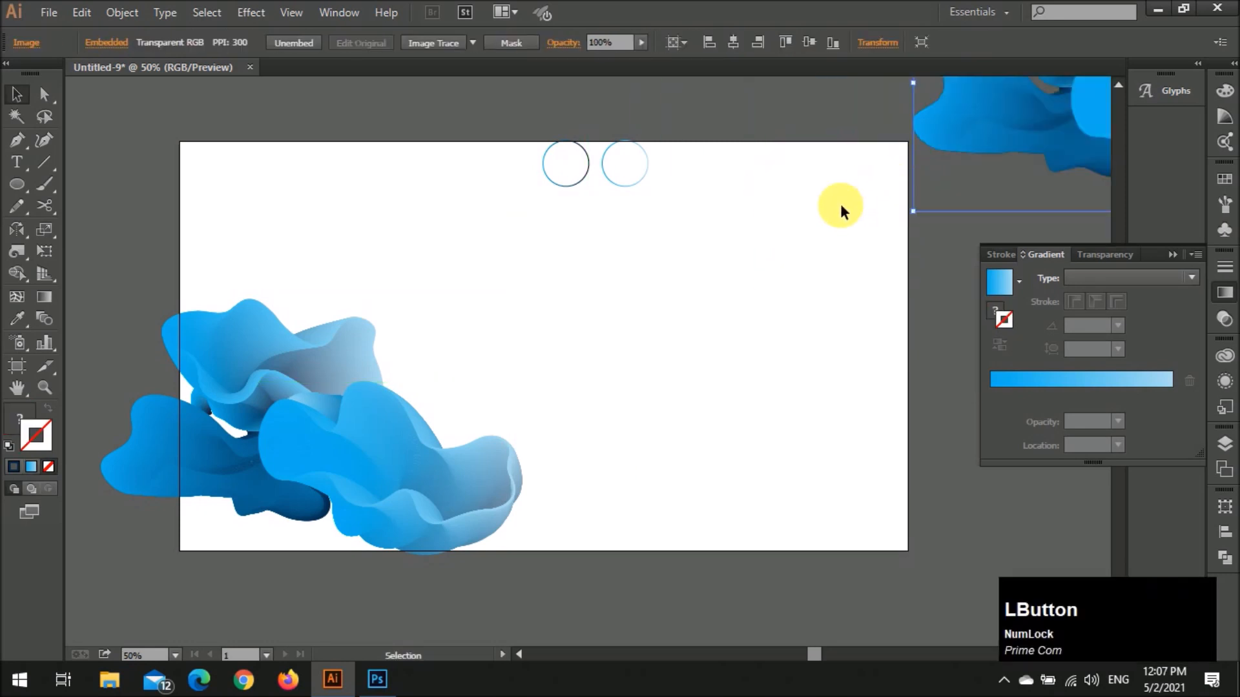
pyautogui.click(513, 289)
# Save the document as the Illustrator file tutorals7.ai in the youtube tutorials folder
pyautogui.click(46, 12)
pyautogui.click(111, 178)
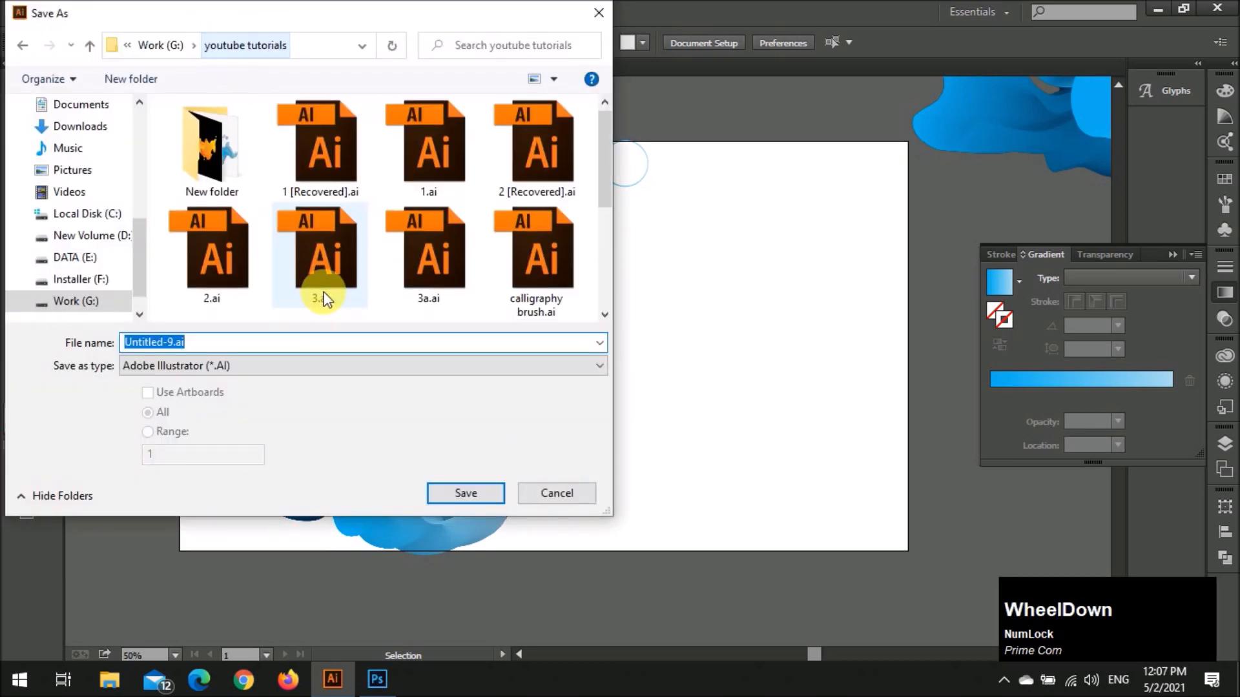
pyautogui.scroll(-5, 310, 304)
pyautogui.click(423, 278)
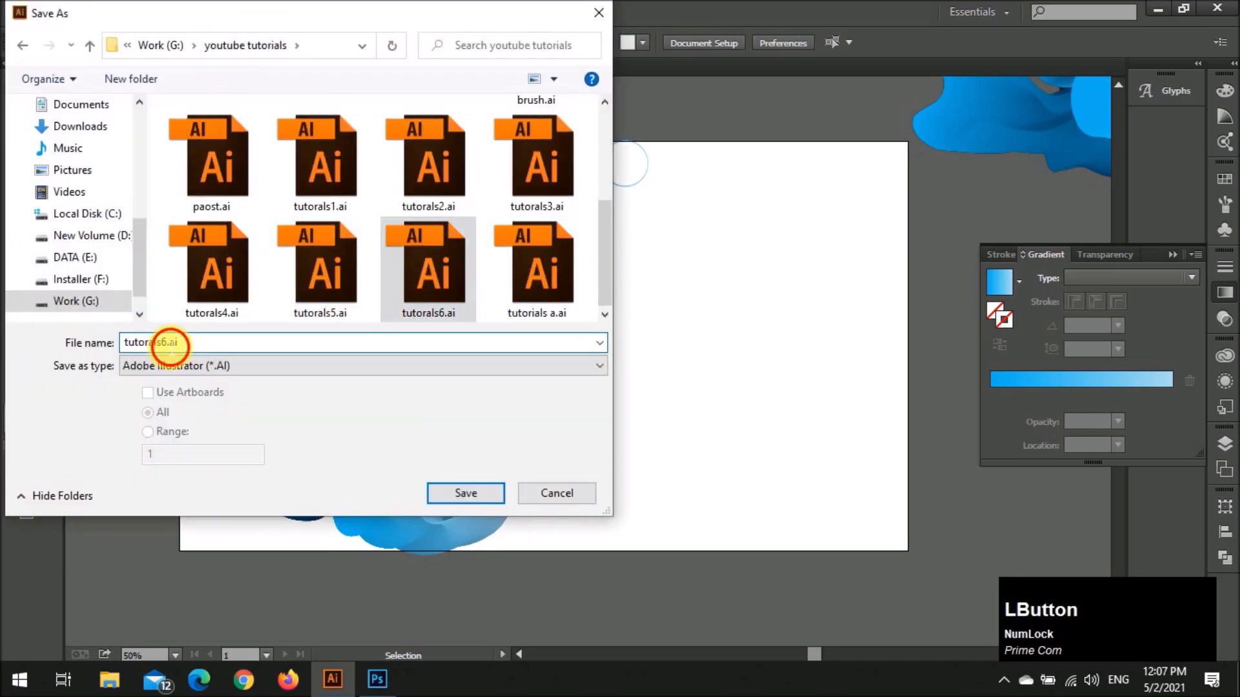
pyautogui.write('7')
pyautogui.click(466, 493)
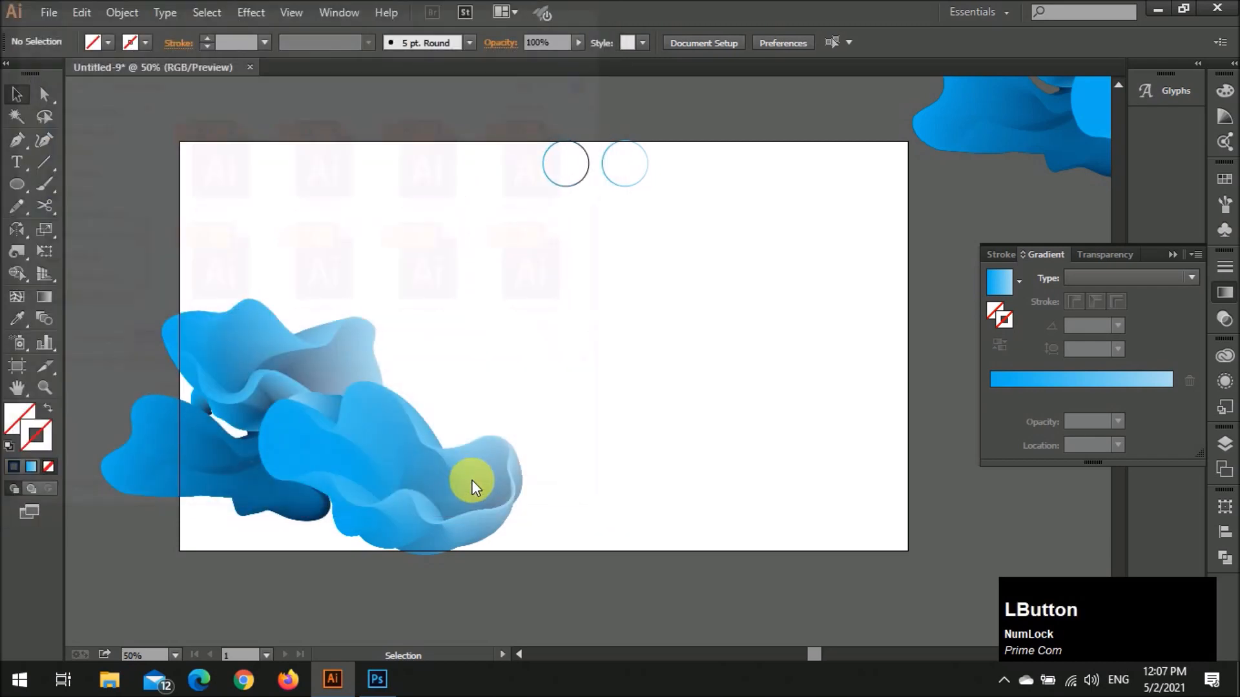
pyautogui.click(681, 581)
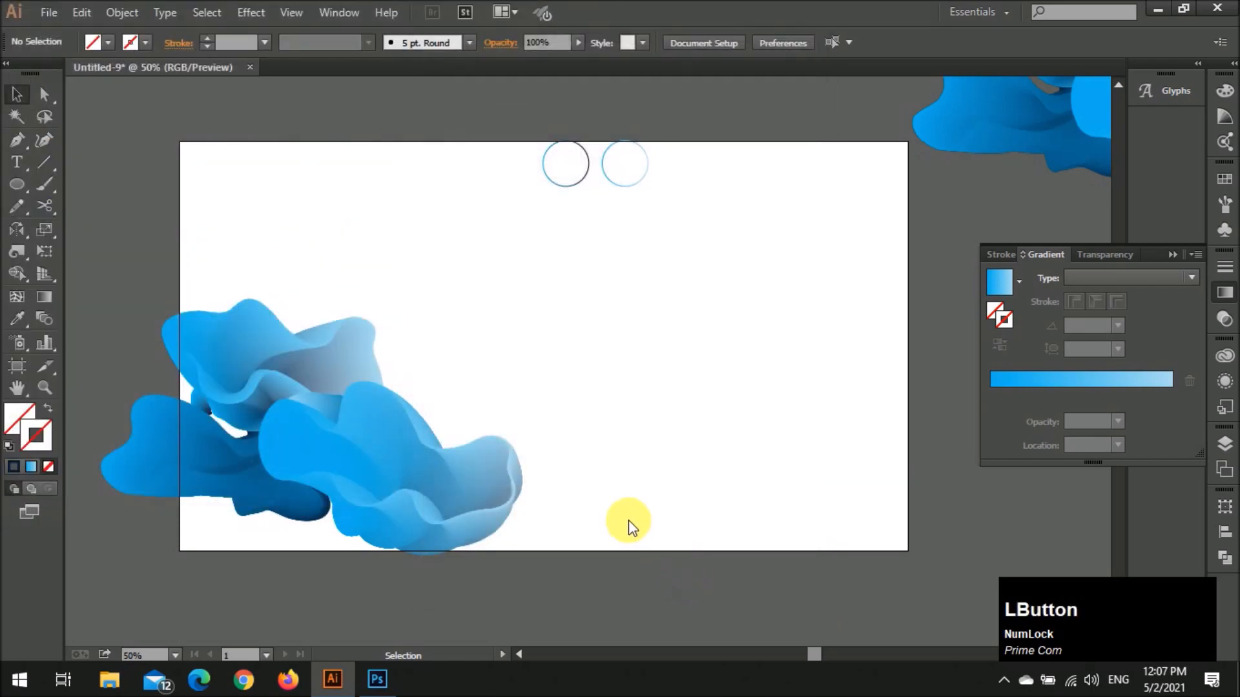